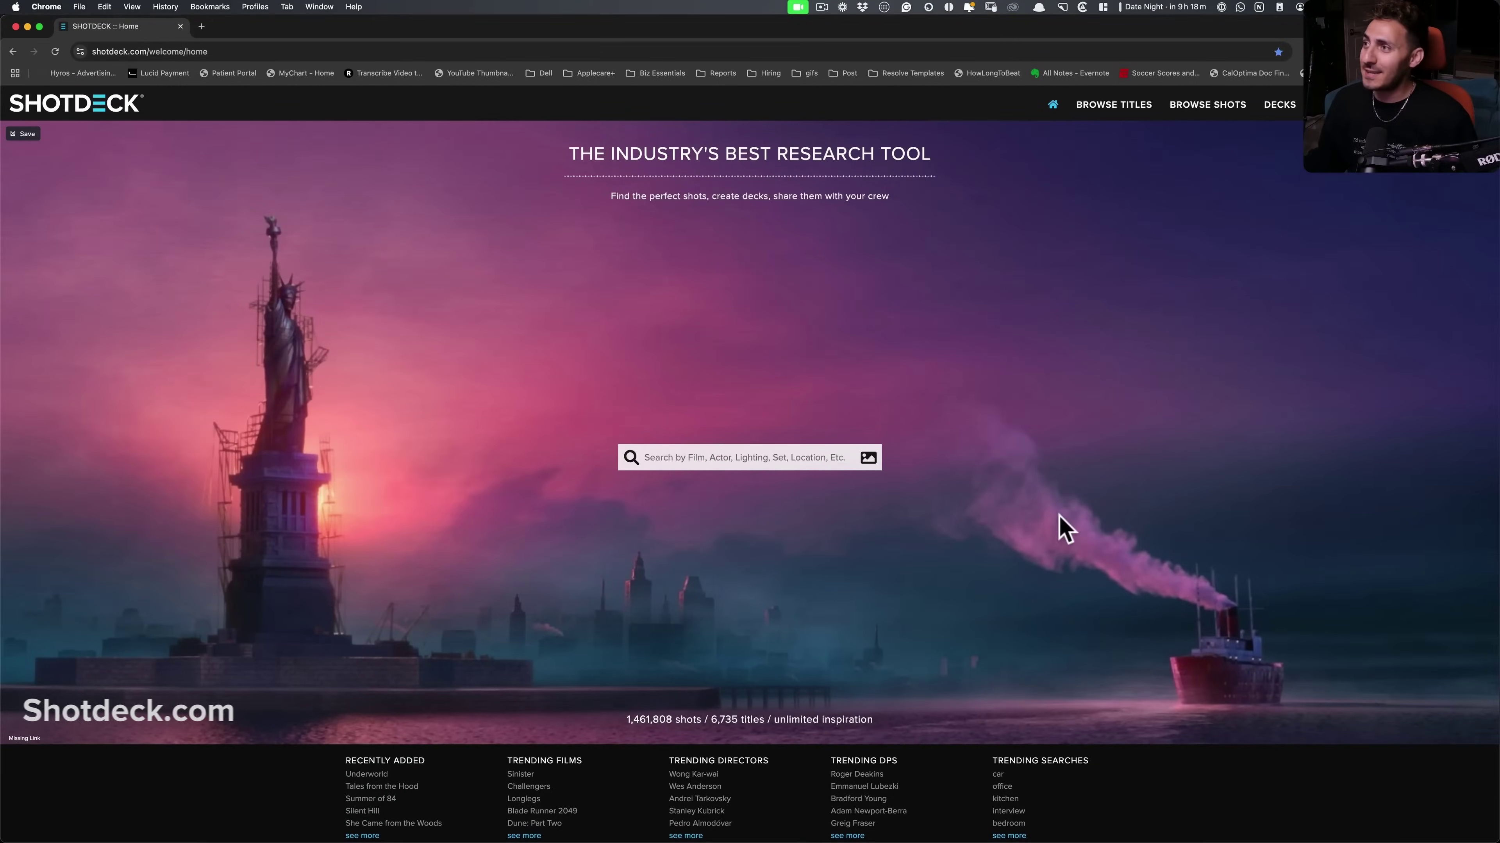
Go from the ShotDeck home page to the Browse Shots grid of film stills
click(1226, 121)
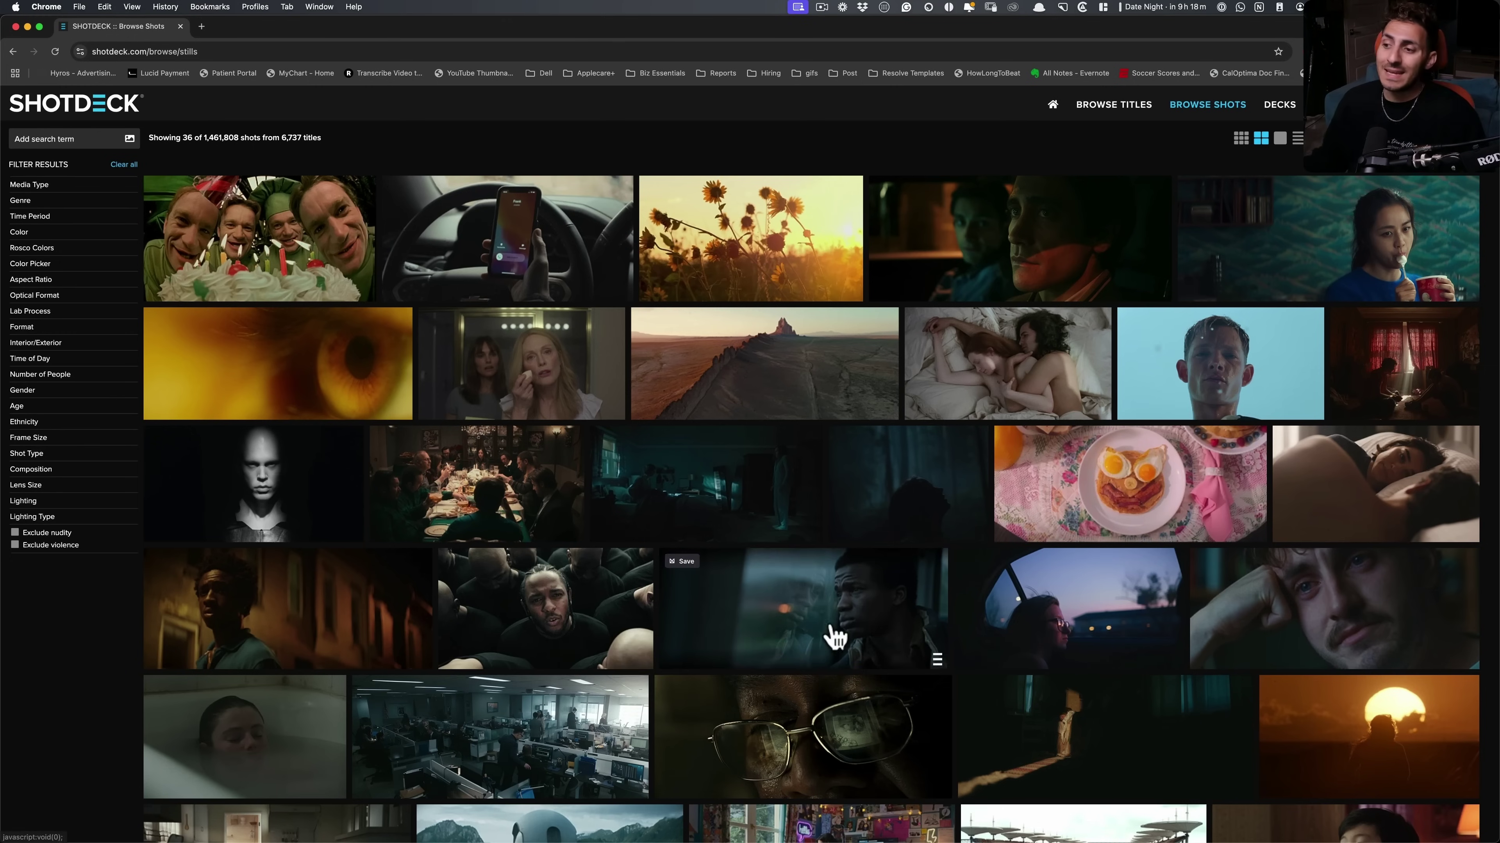
Search ShotDeck for 'triangl' and open the Triangle of Sadness shots
scroll(834, 637, down, 15)
scroll(770, 602, down, 5)
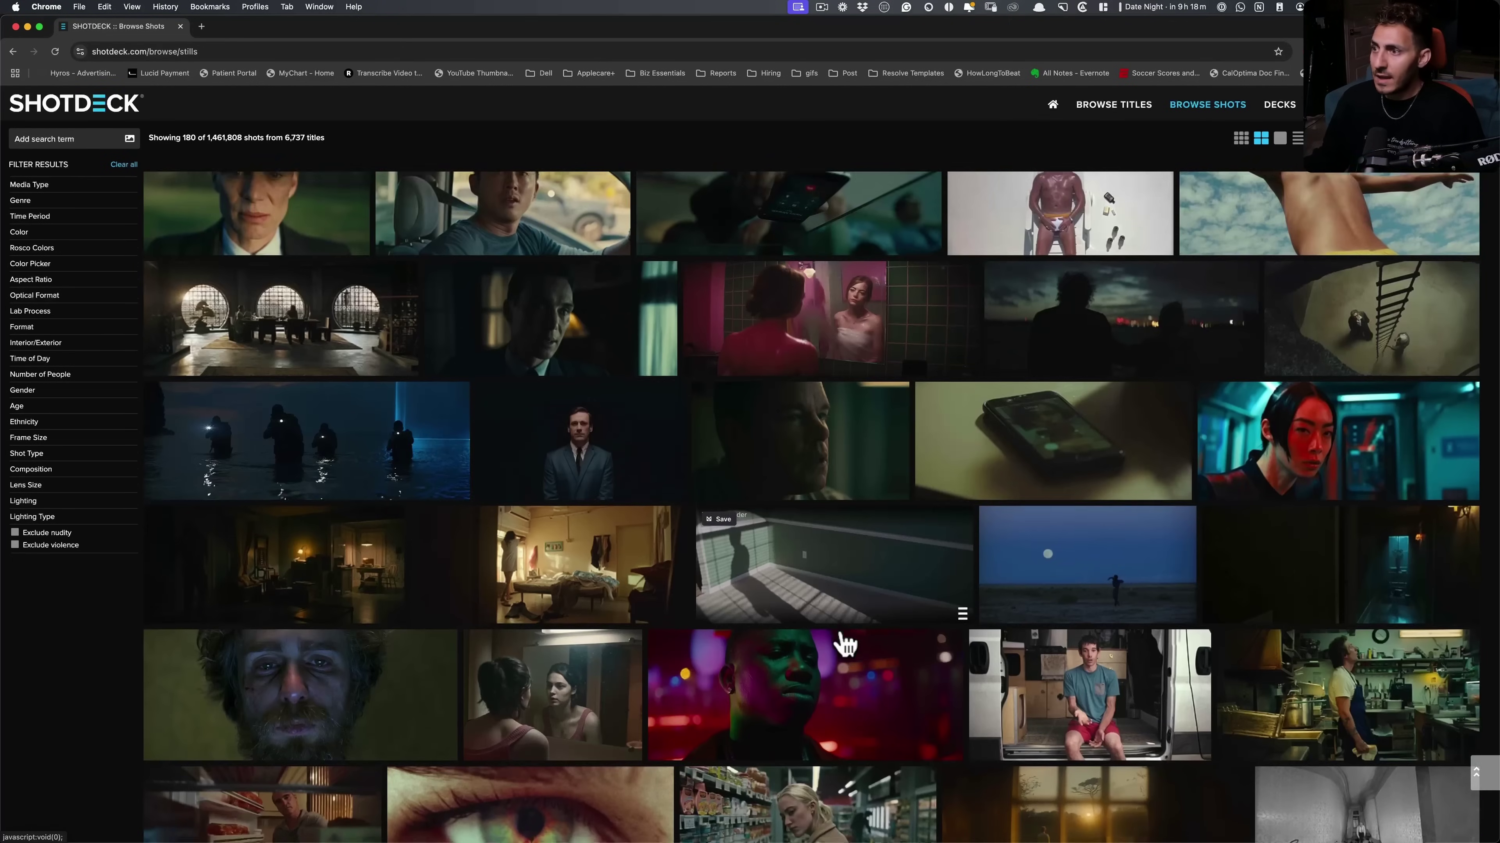
scroll(845, 644, down, 10)
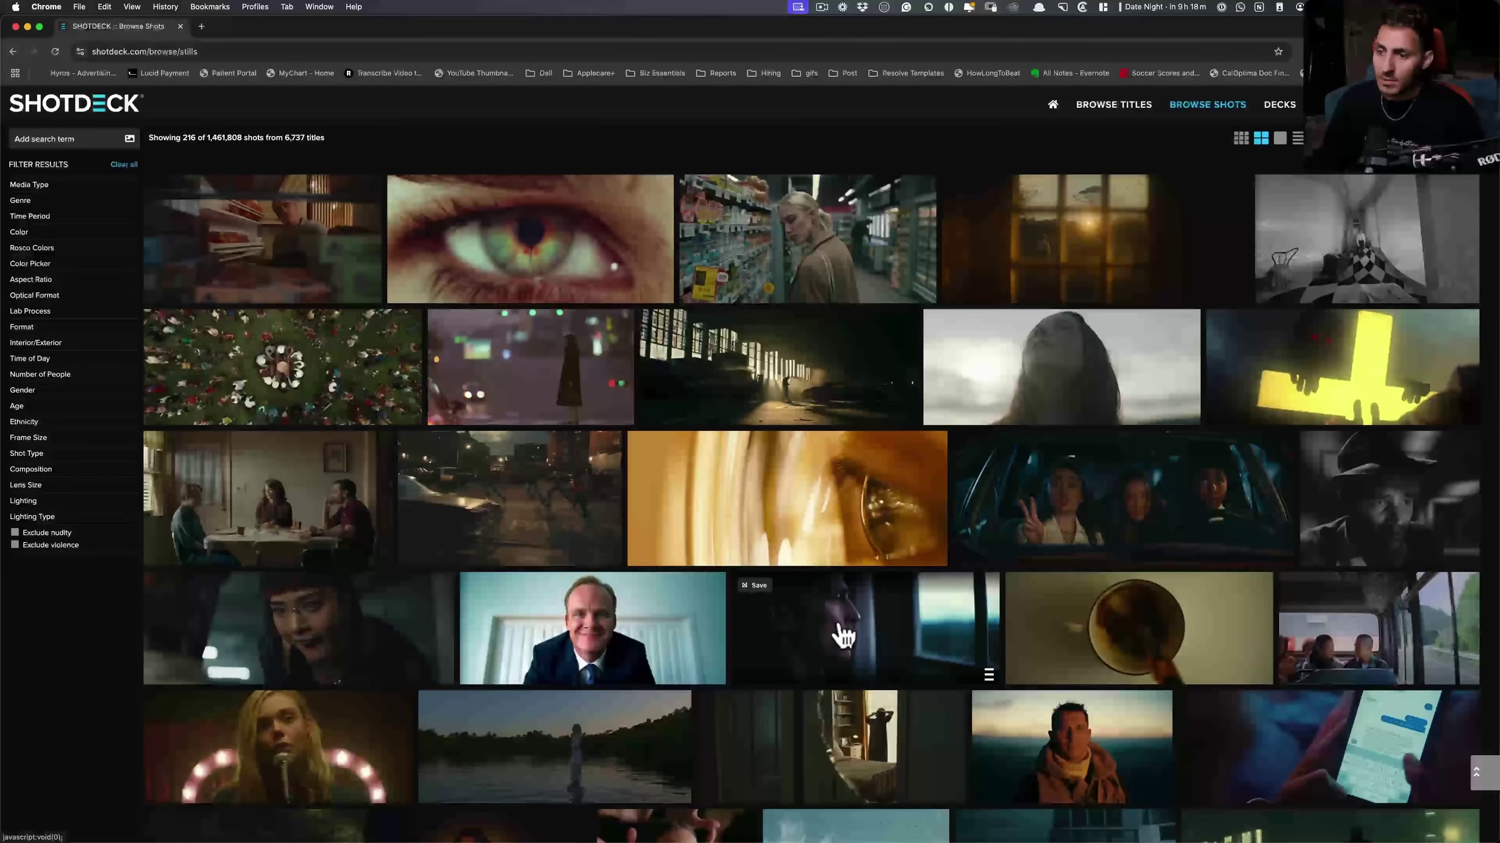
scroll(844, 637, down, 10)
click(66, 139)
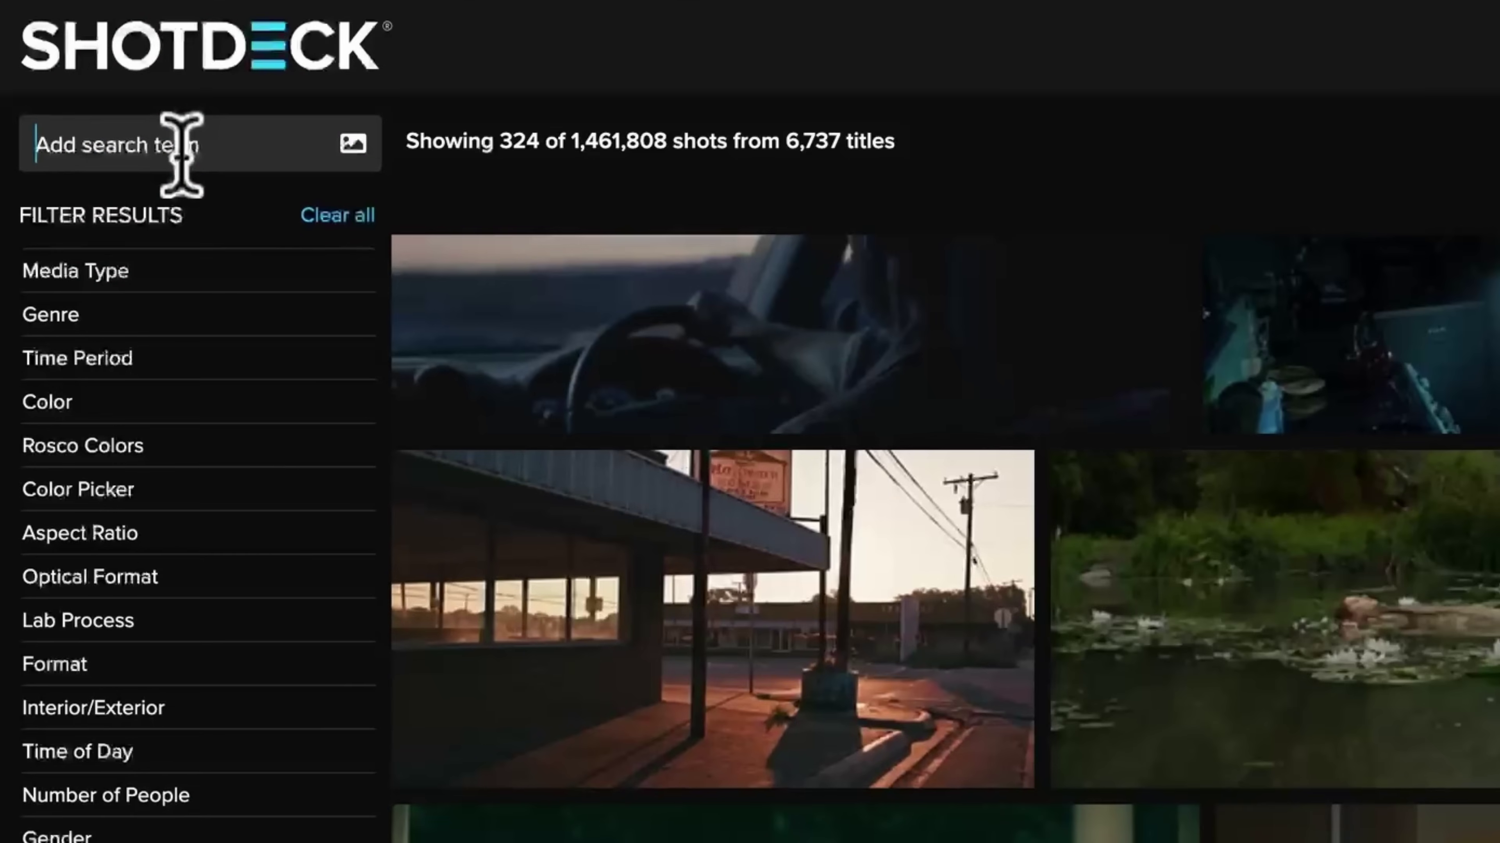
text(triangle)
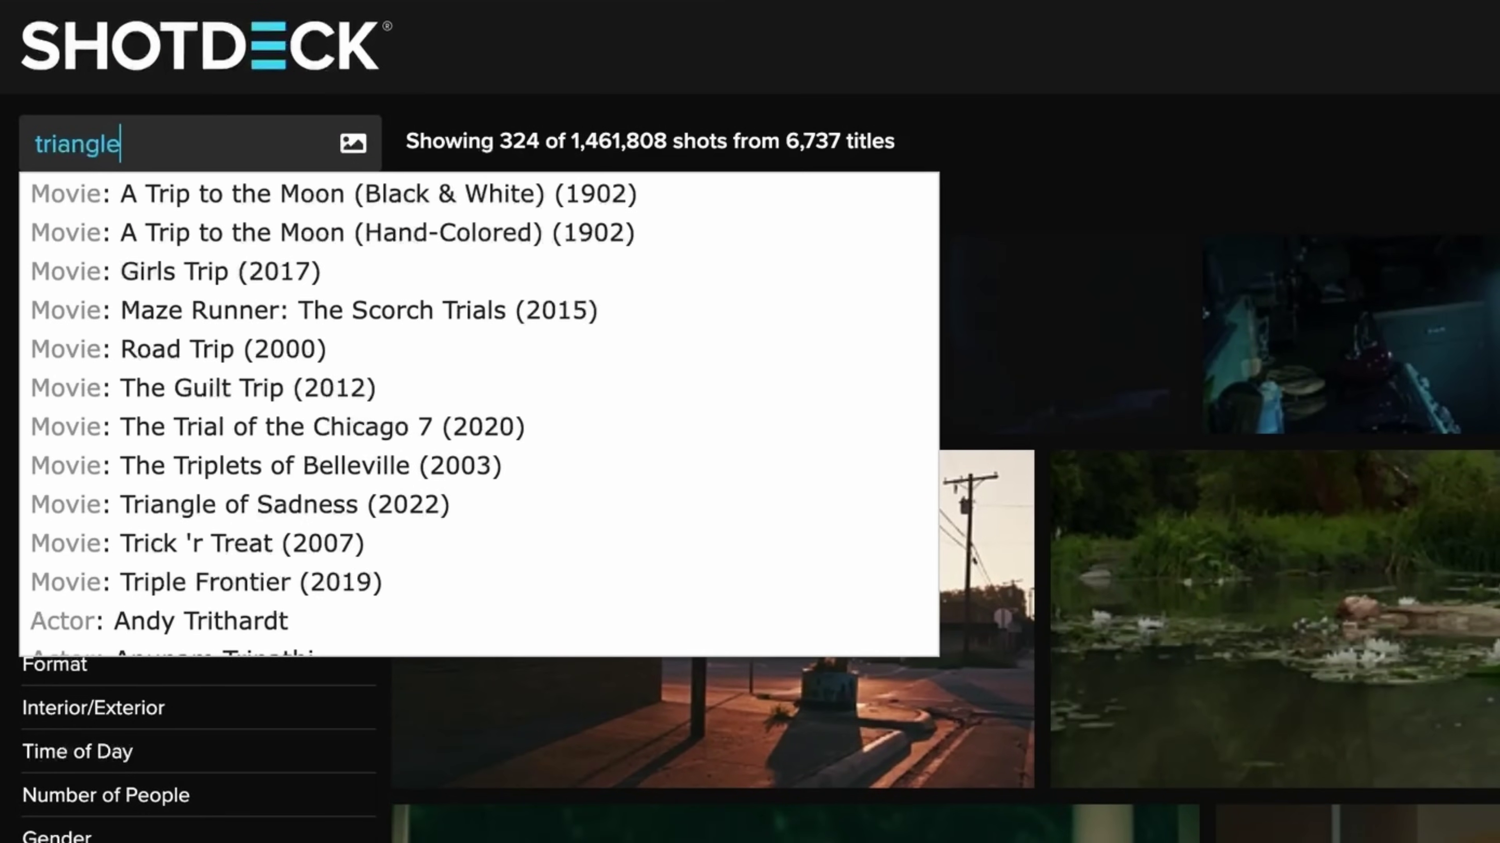
click(313, 194)
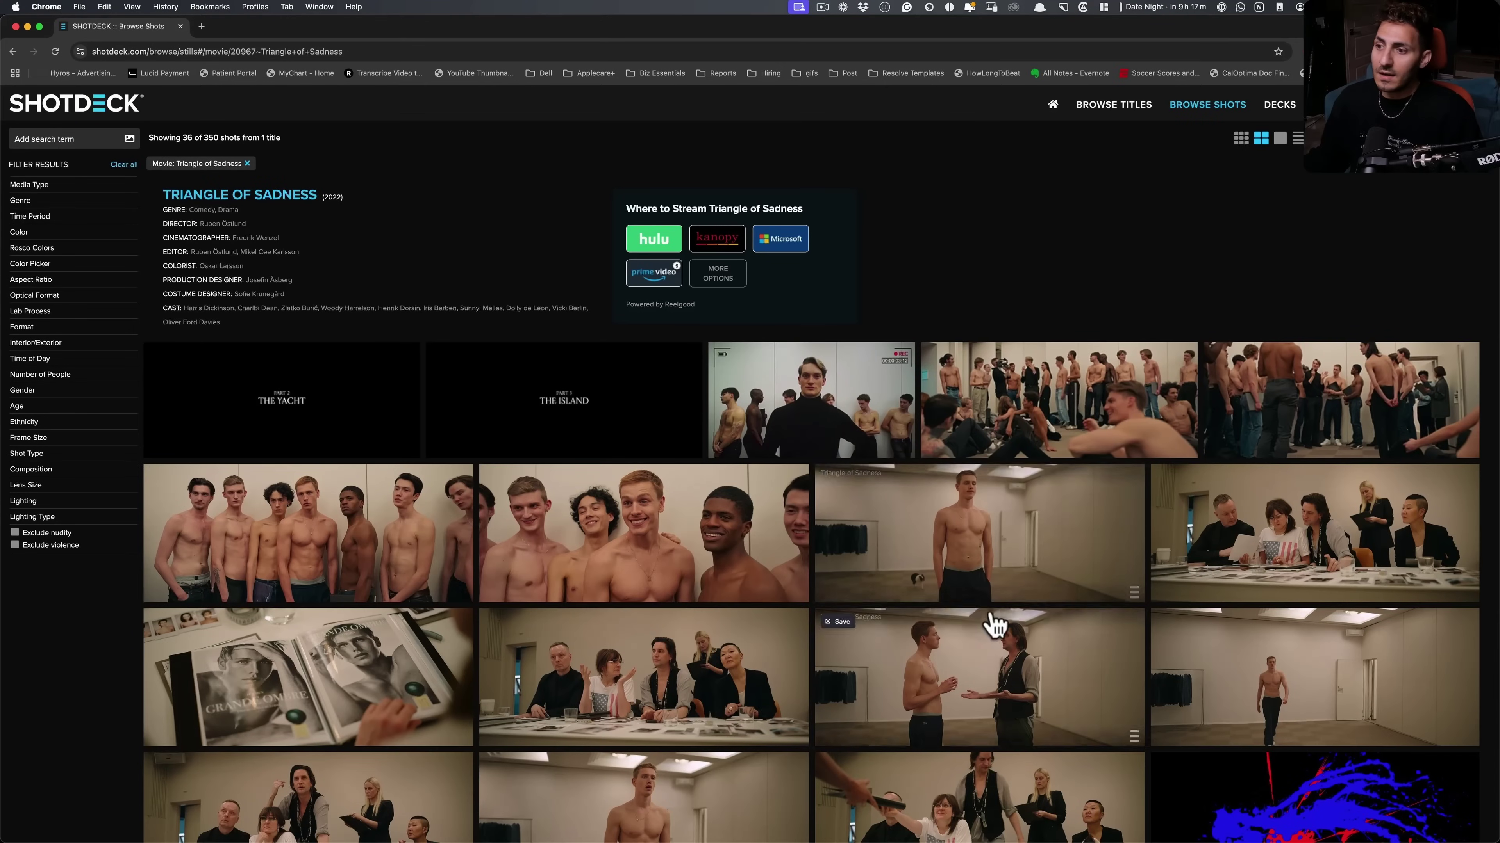
View the Triangle of Sadness casting line-up still full size as a skin reference, then return to Resolve
click(671, 554)
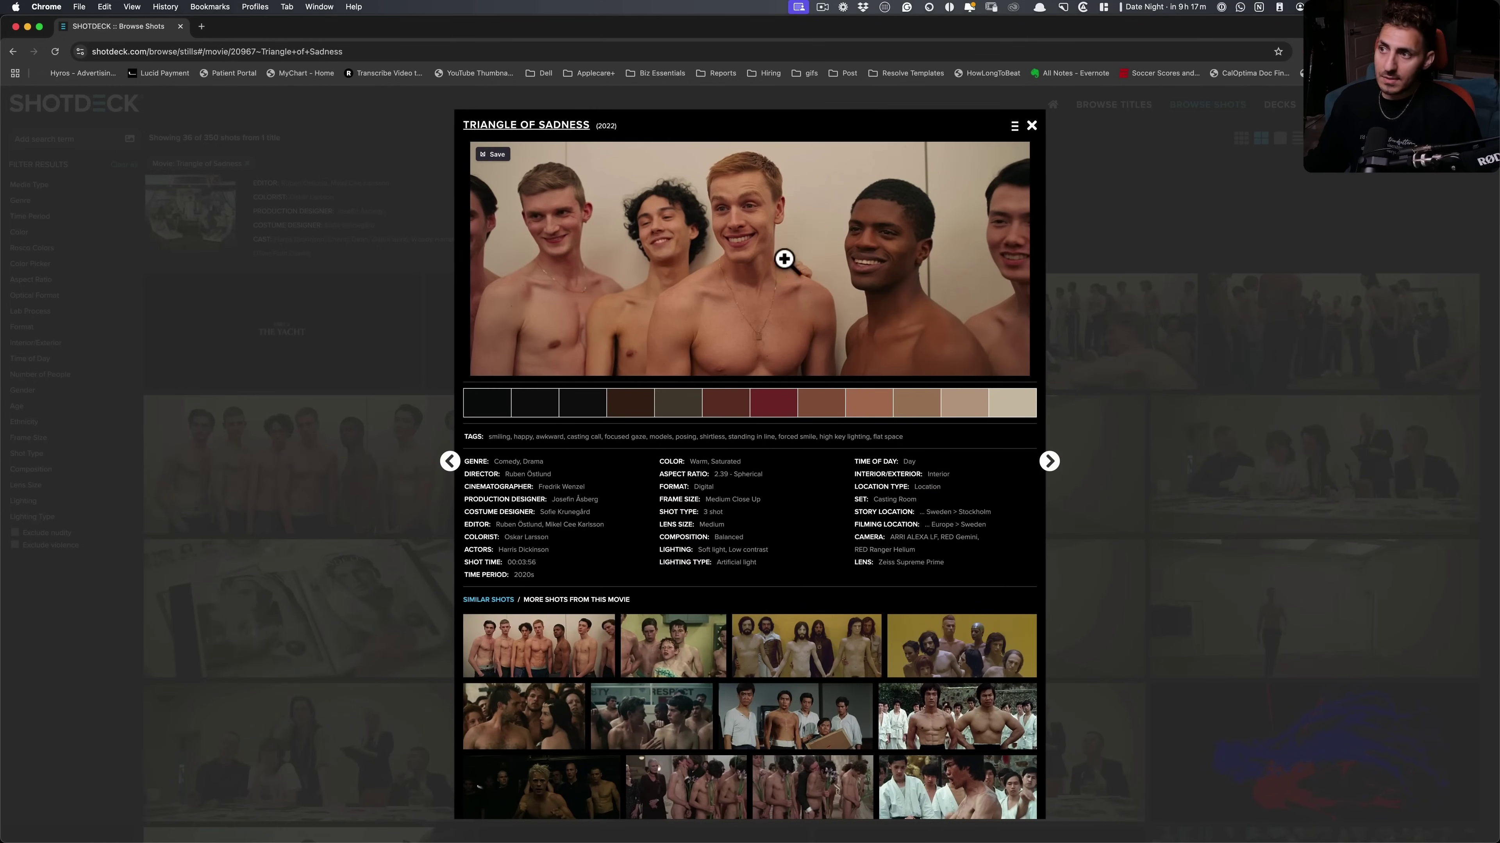
click(806, 261)
right_click(836, 292)
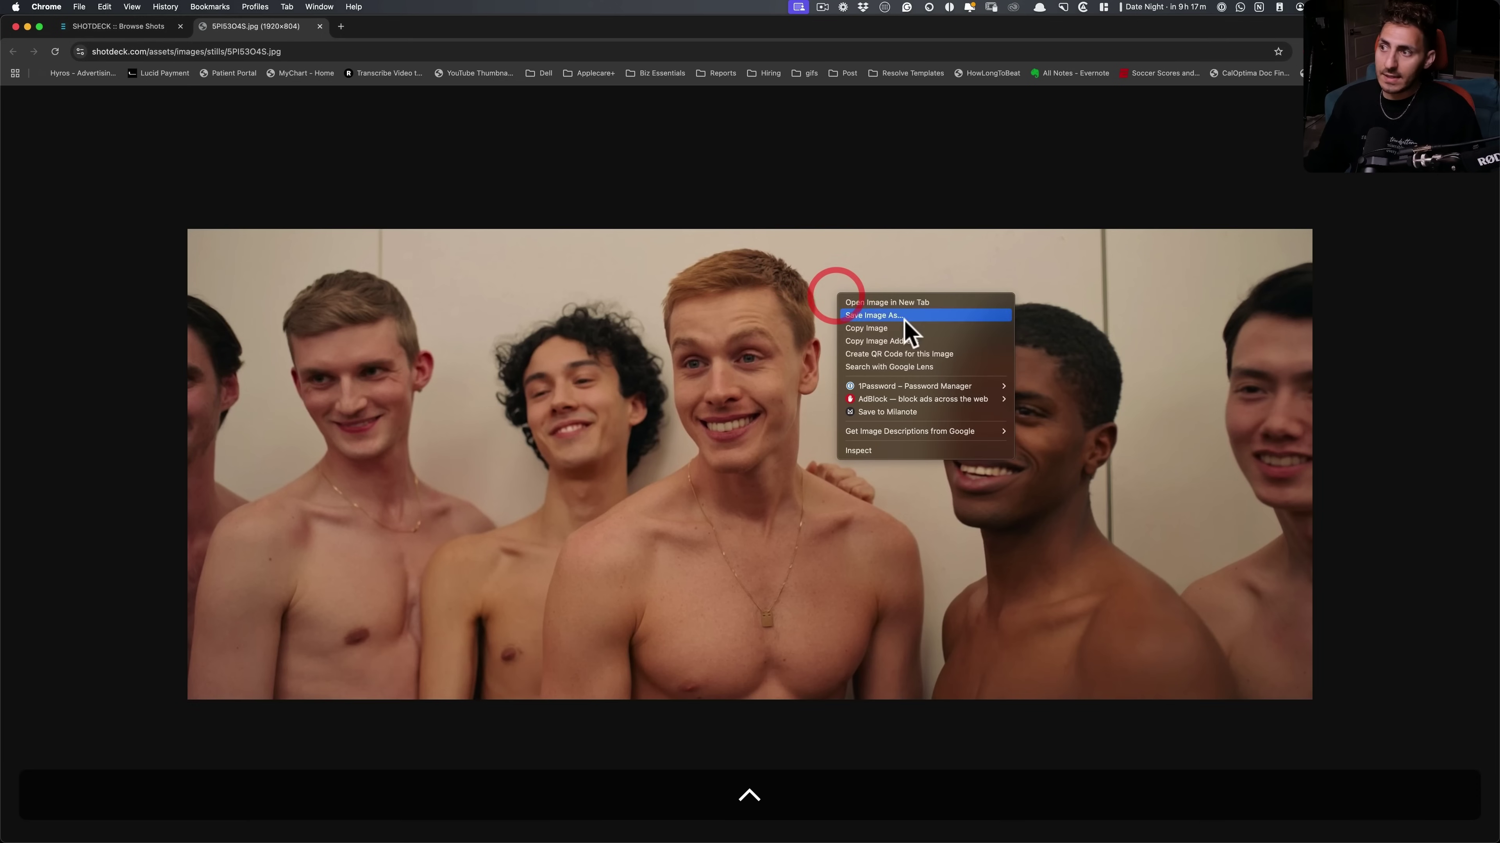
key(Escape)
key(super+w)
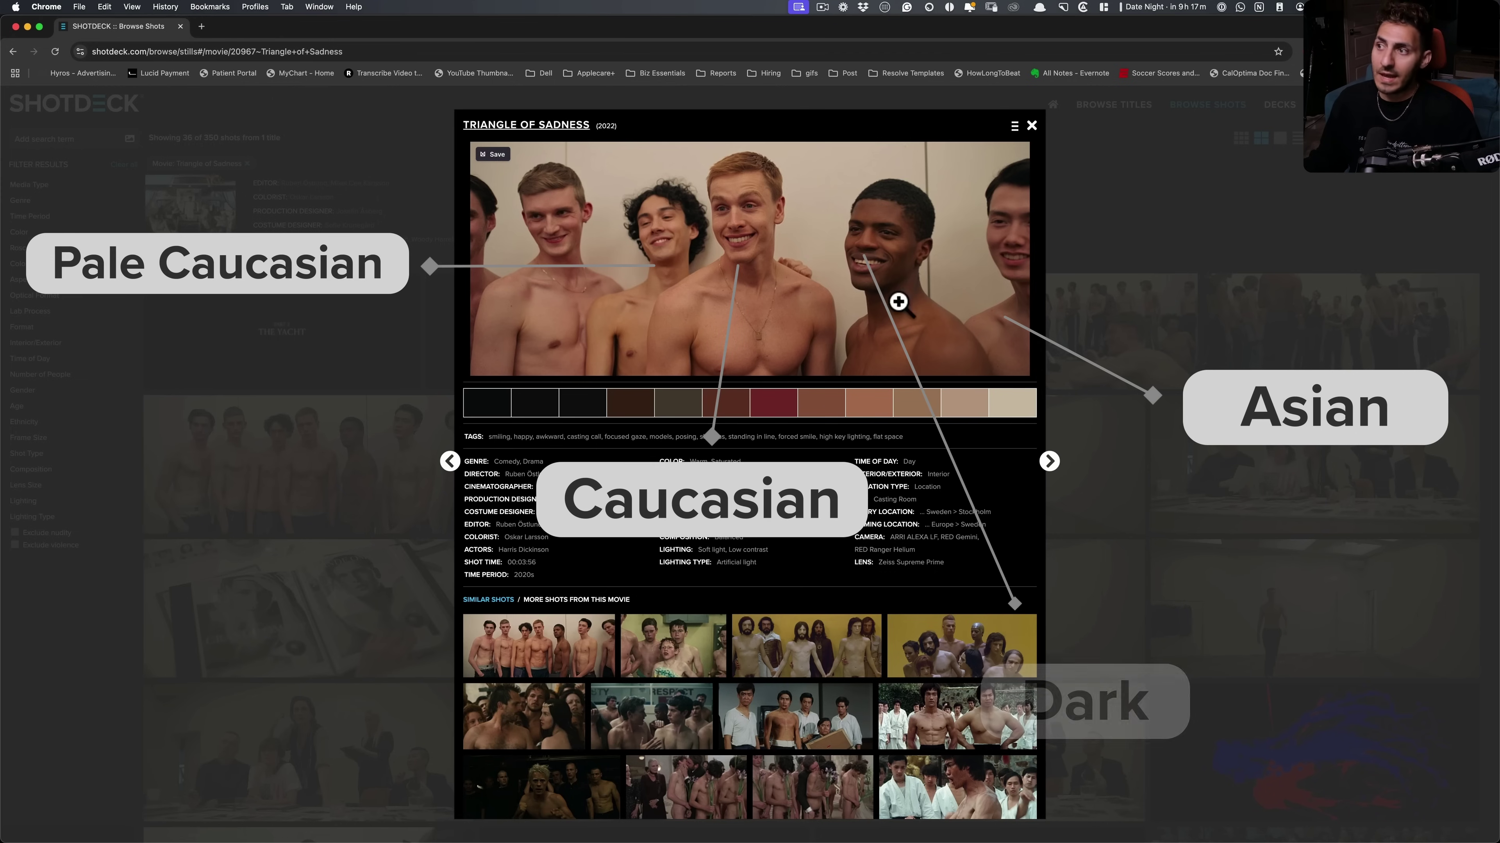
key(super+Tab)
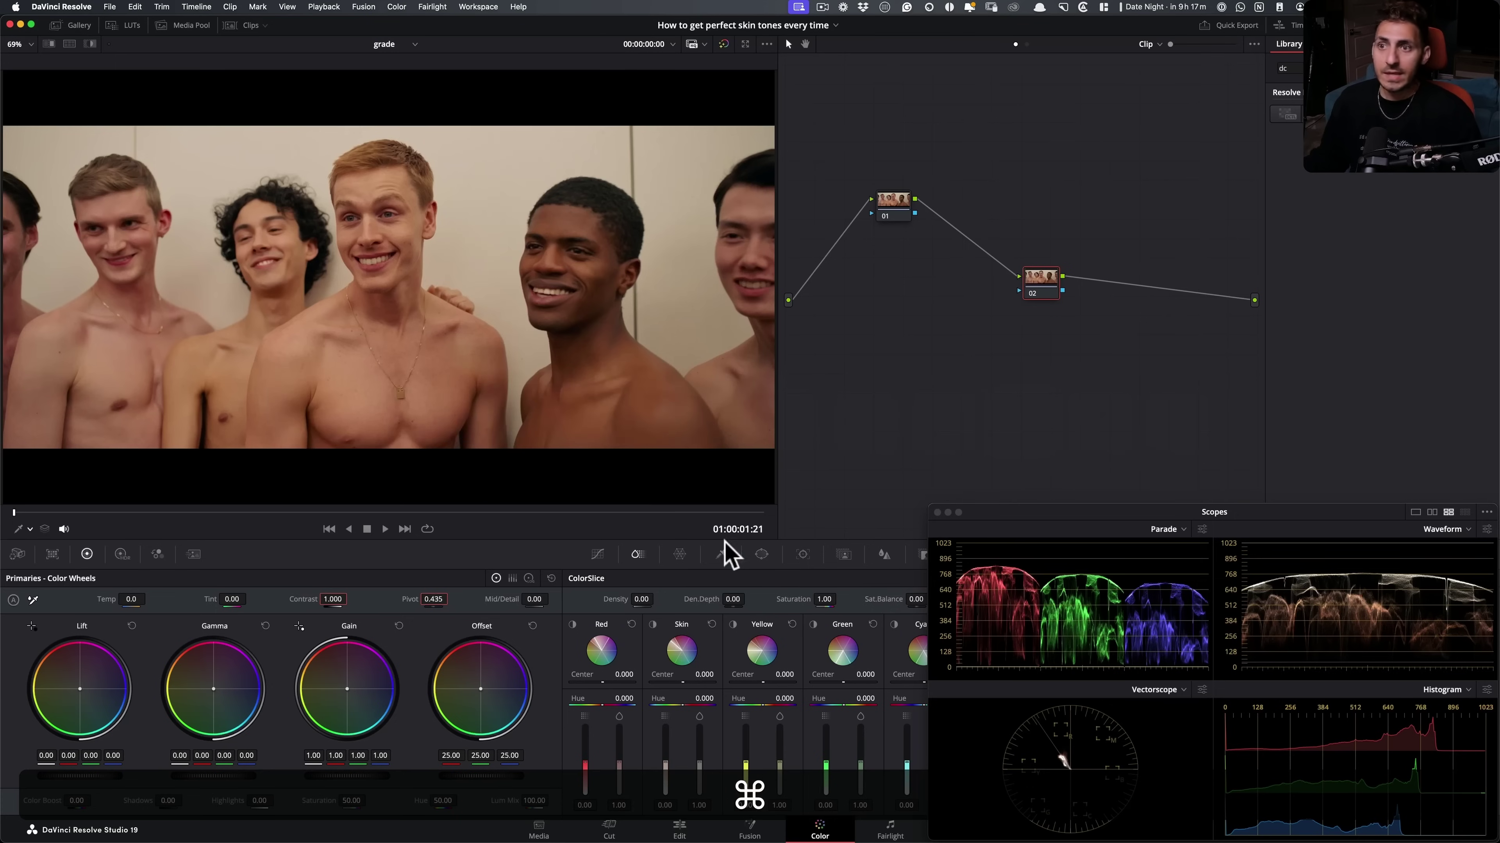
key(shift+4)
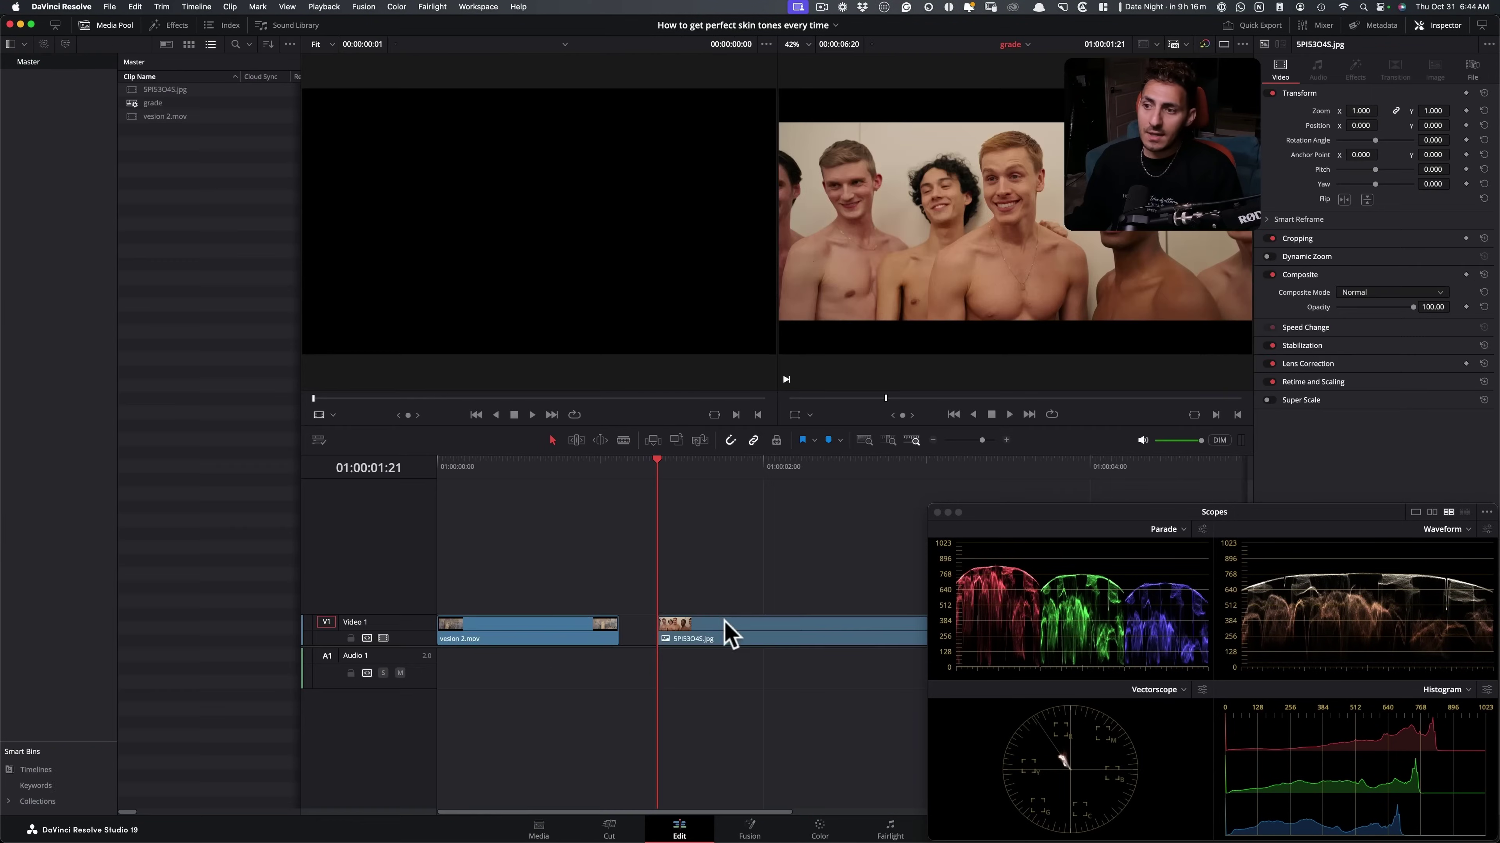
key(shift+5)
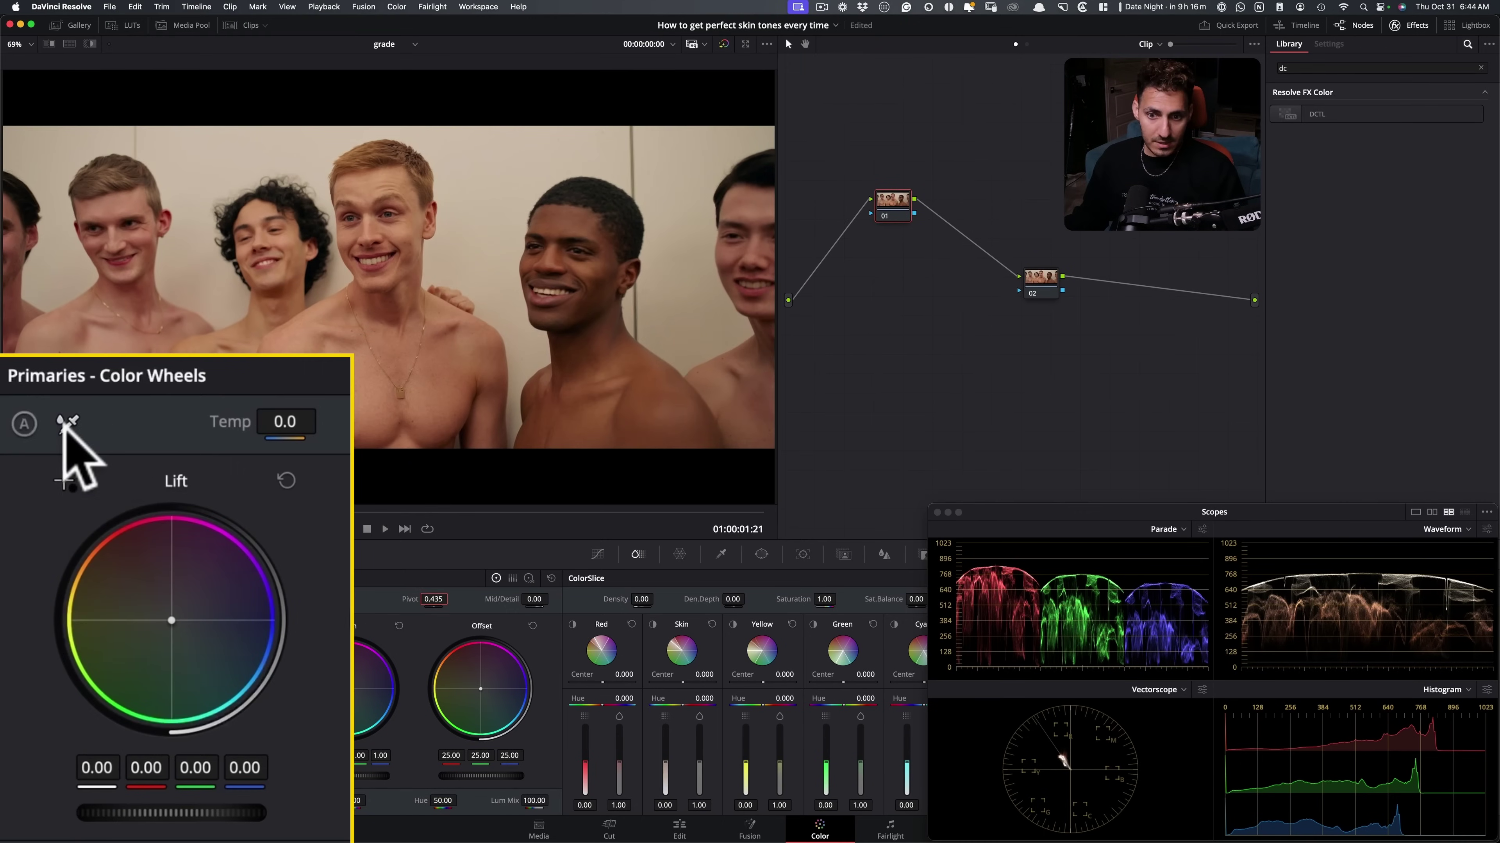
White-balance the shot off the white wall and load the QT_Charts_v1.0 DCTL onto a node
click(62, 432)
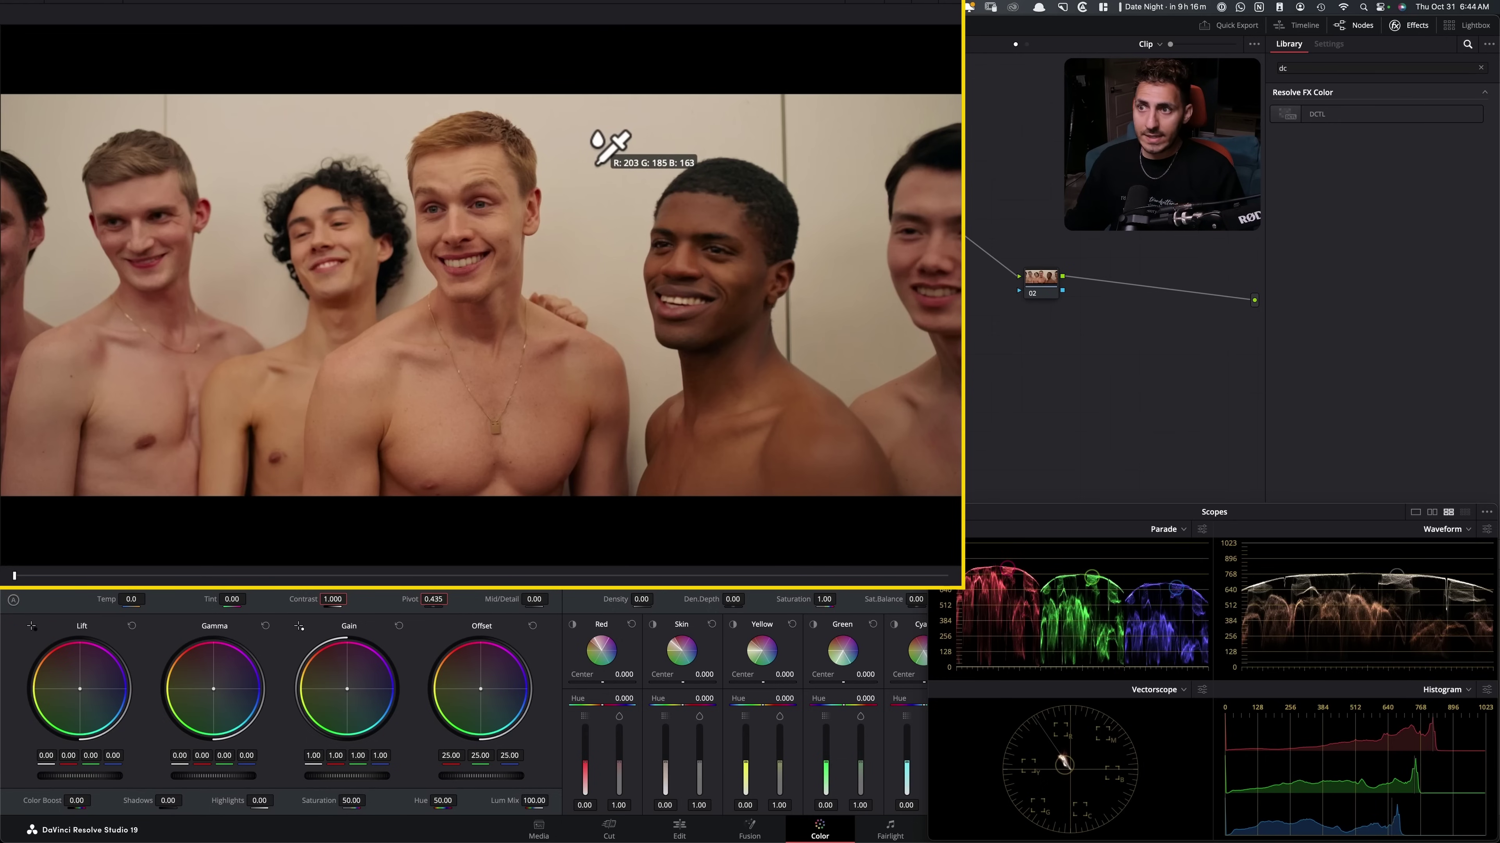
click(598, 167)
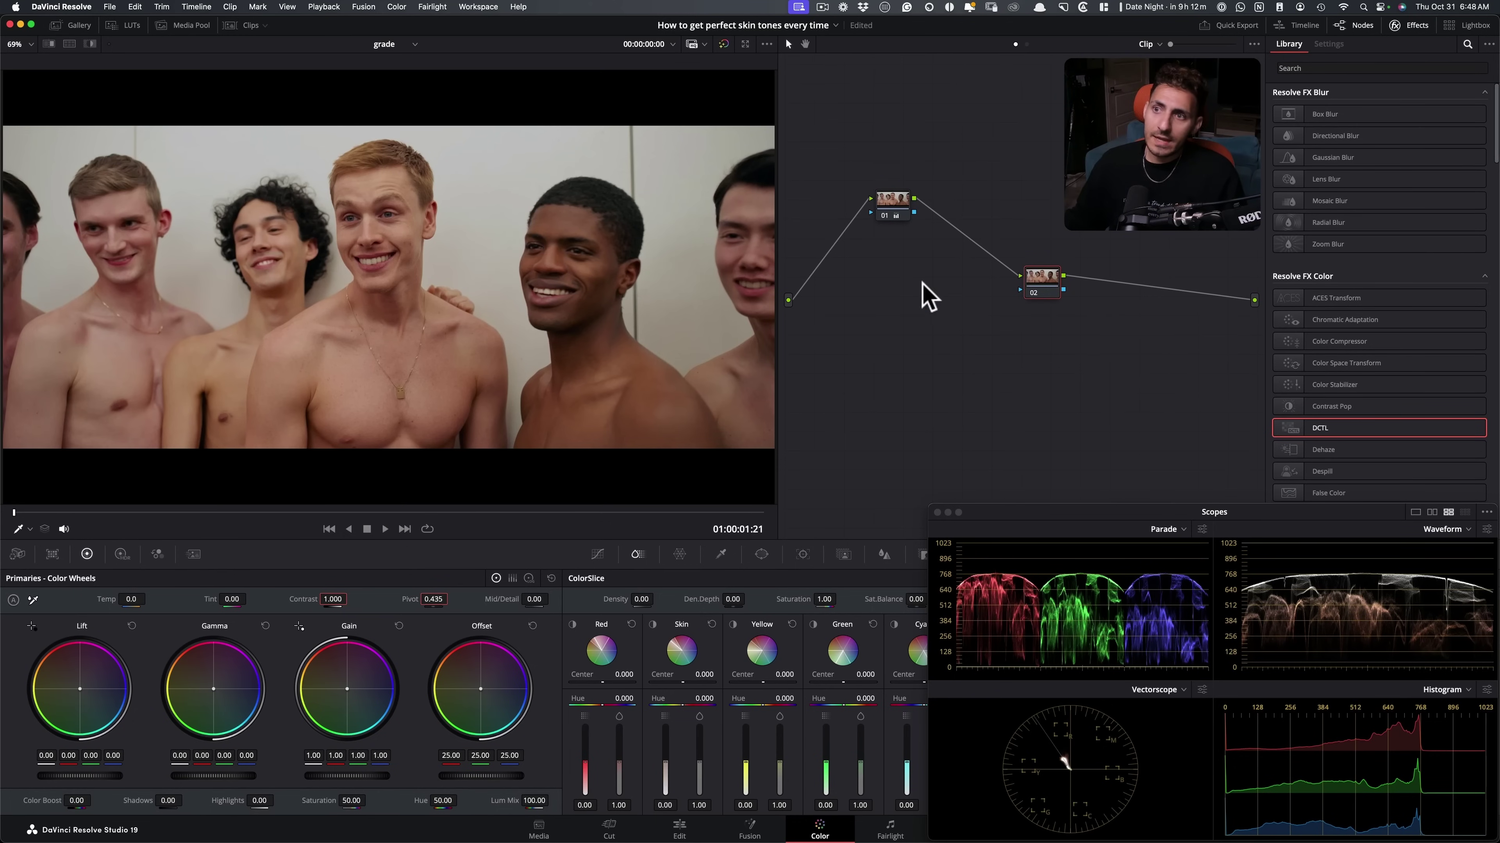
drag(1303, 435, 1045, 242)
click(1399, 109)
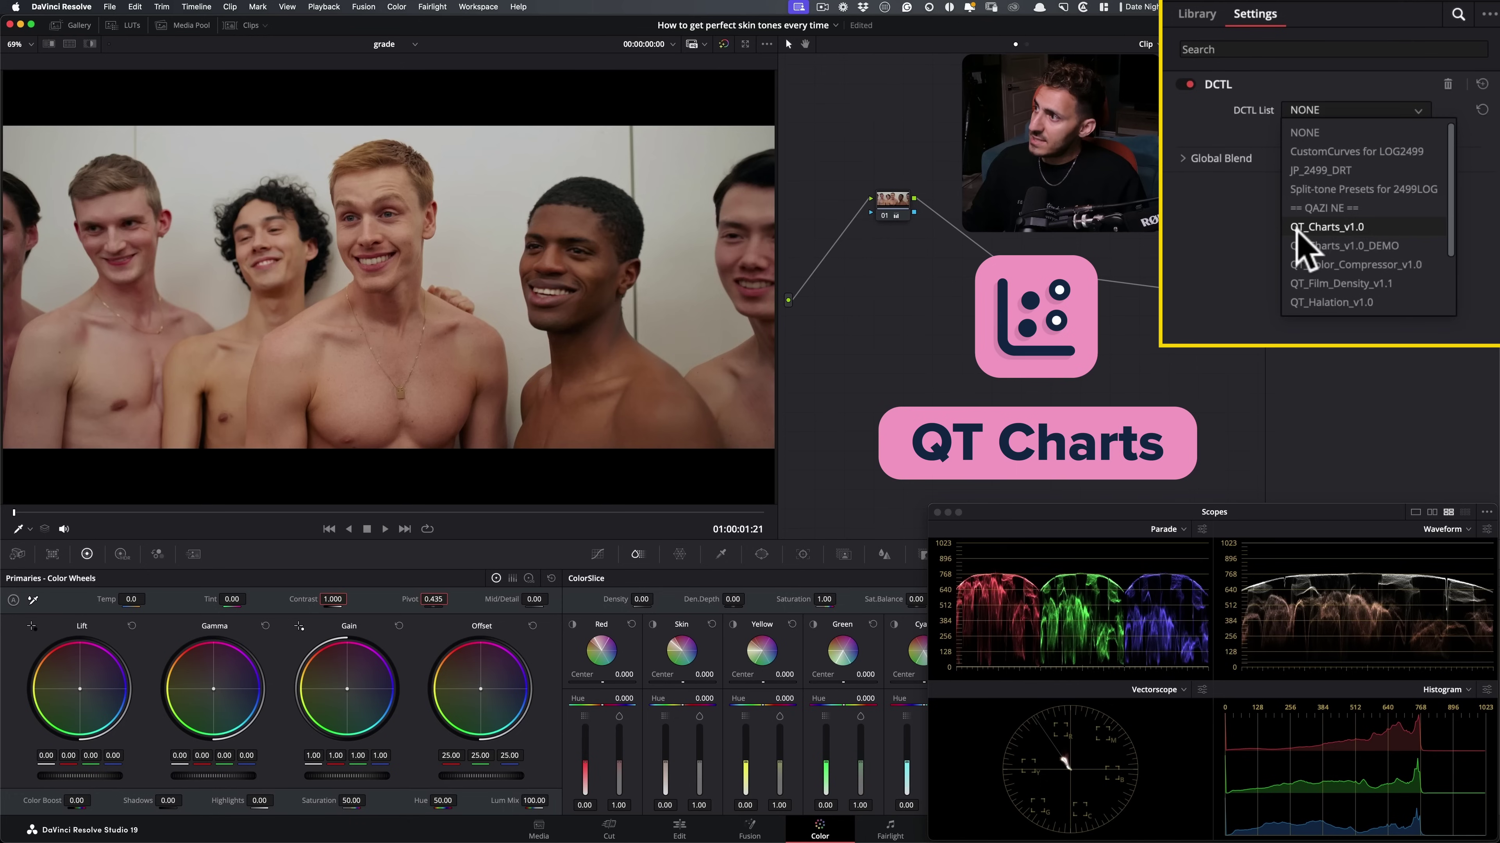
click(1353, 229)
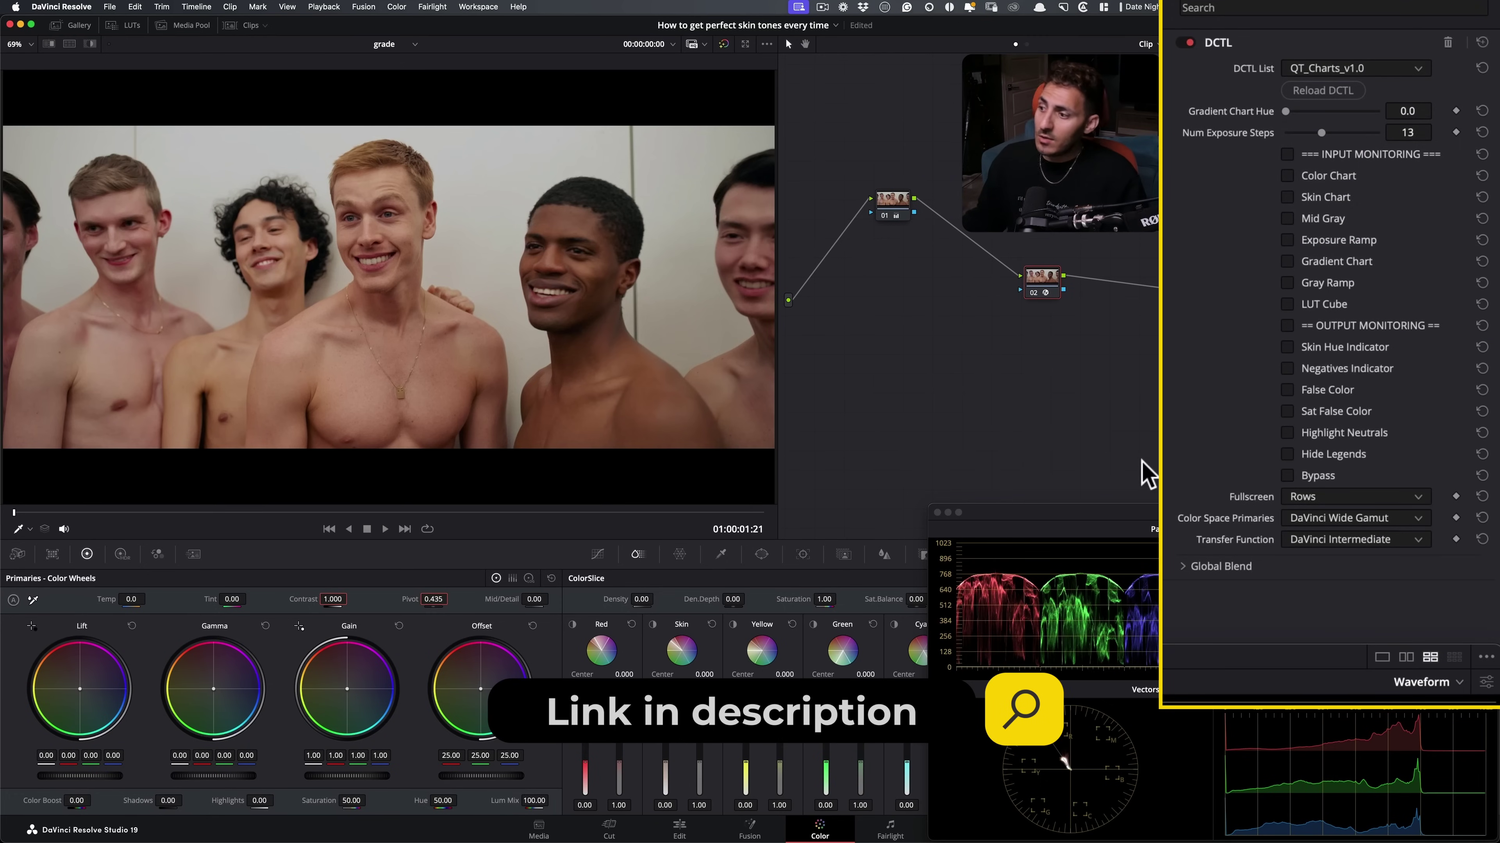
Set the DCTL to Rec.709 primaries with Rec.709 OETF and turn on Highlight Neutrals
click(1376, 517)
click(1361, 644)
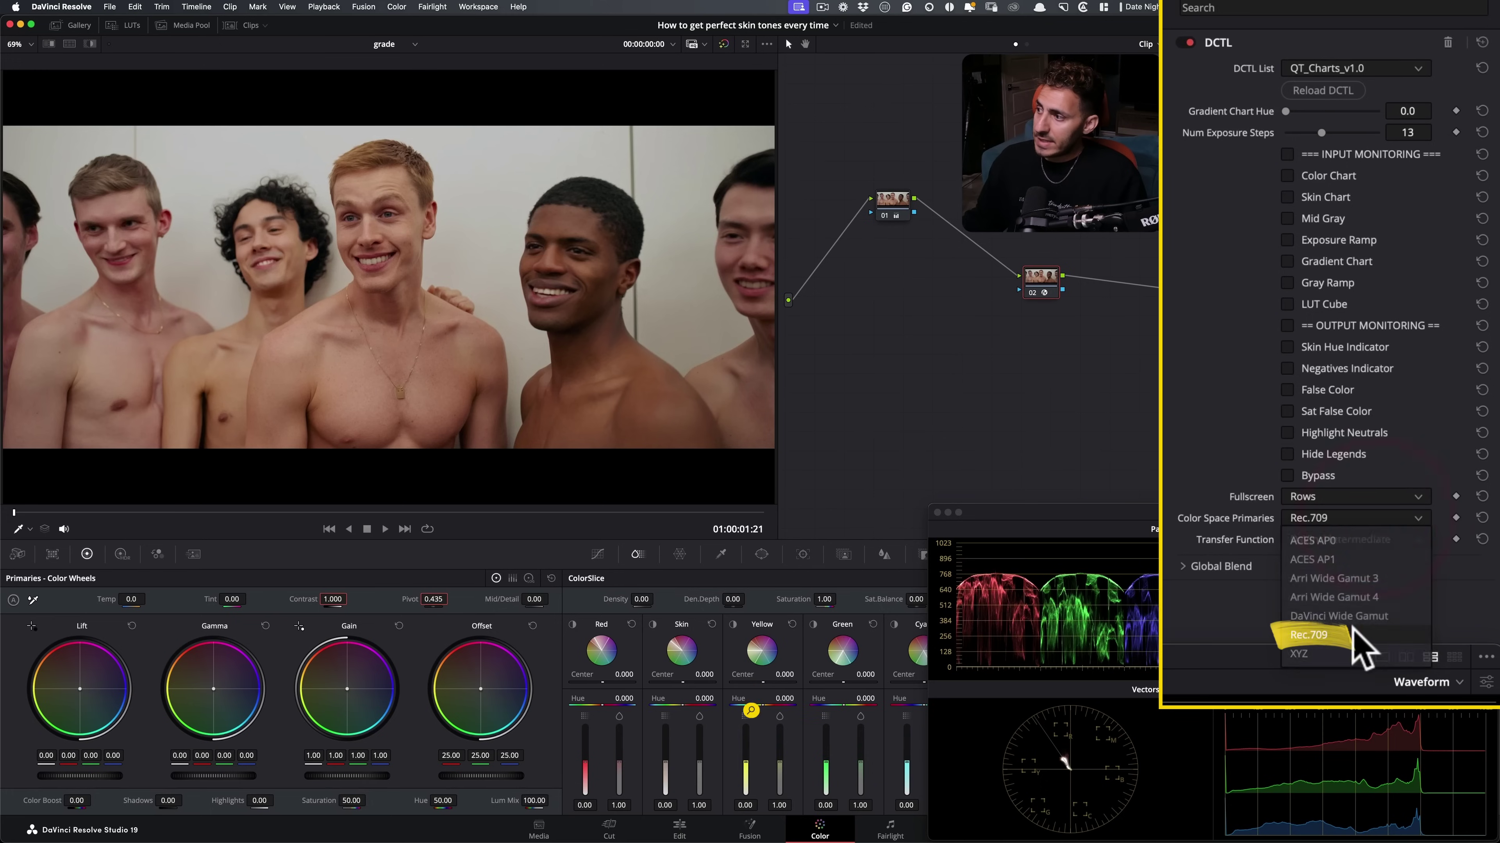
click(1363, 540)
click(1328, 673)
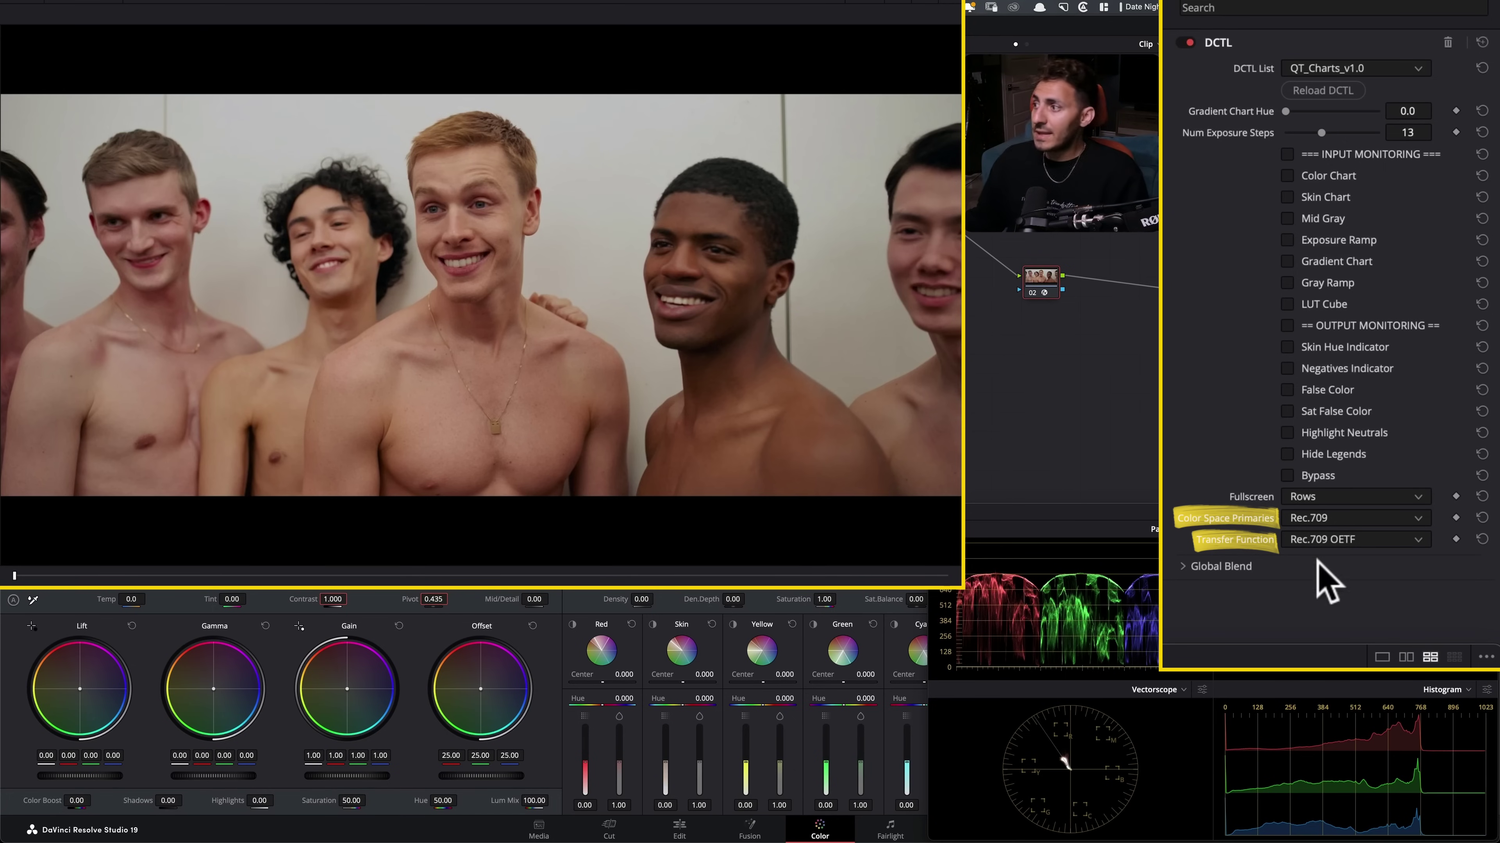
click(1322, 434)
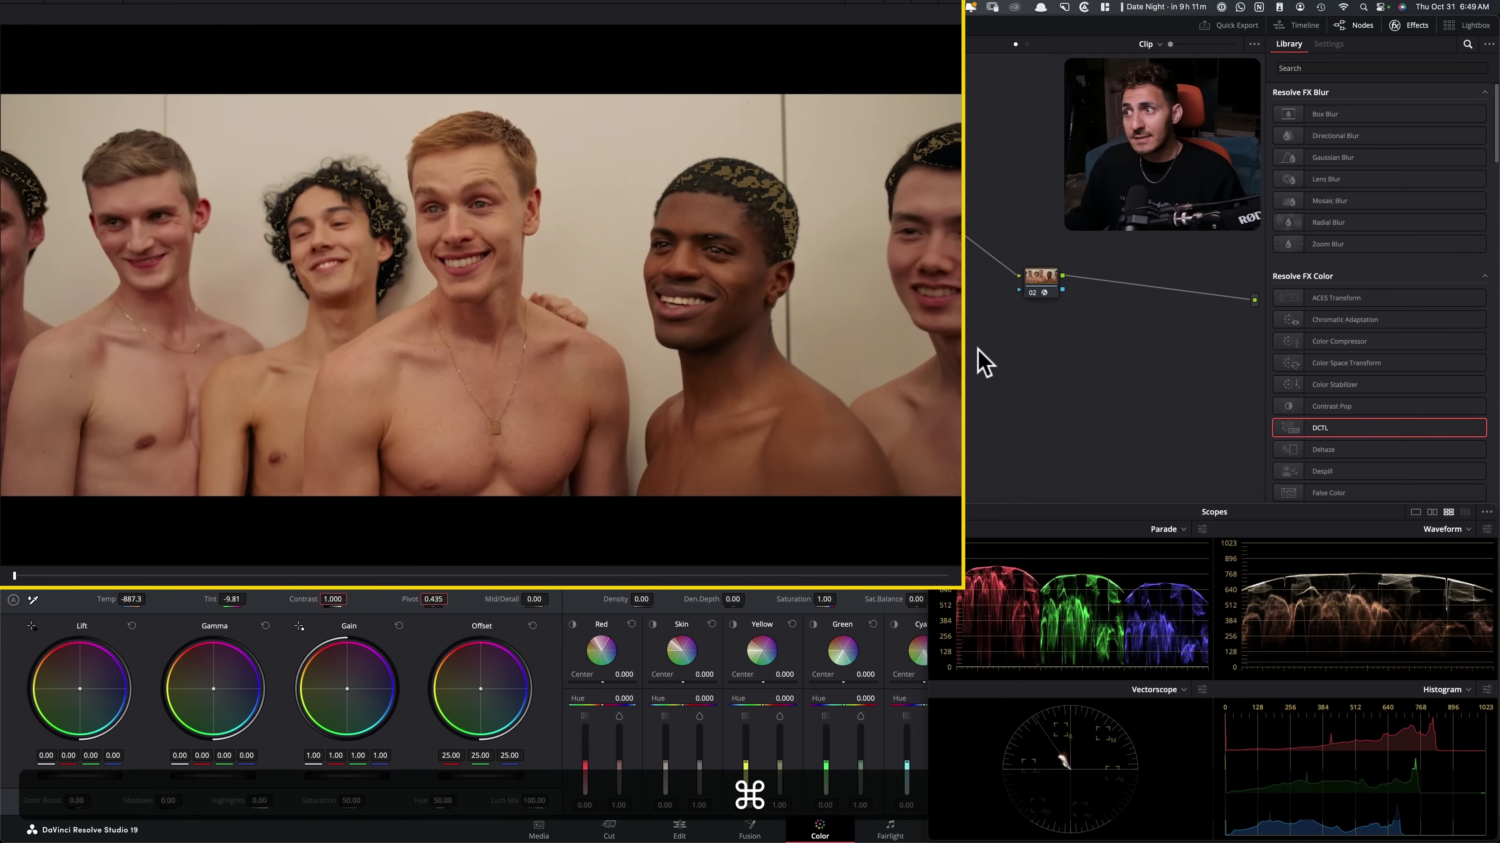
key(shift+h)
key(shift+h)
key(shift+h)
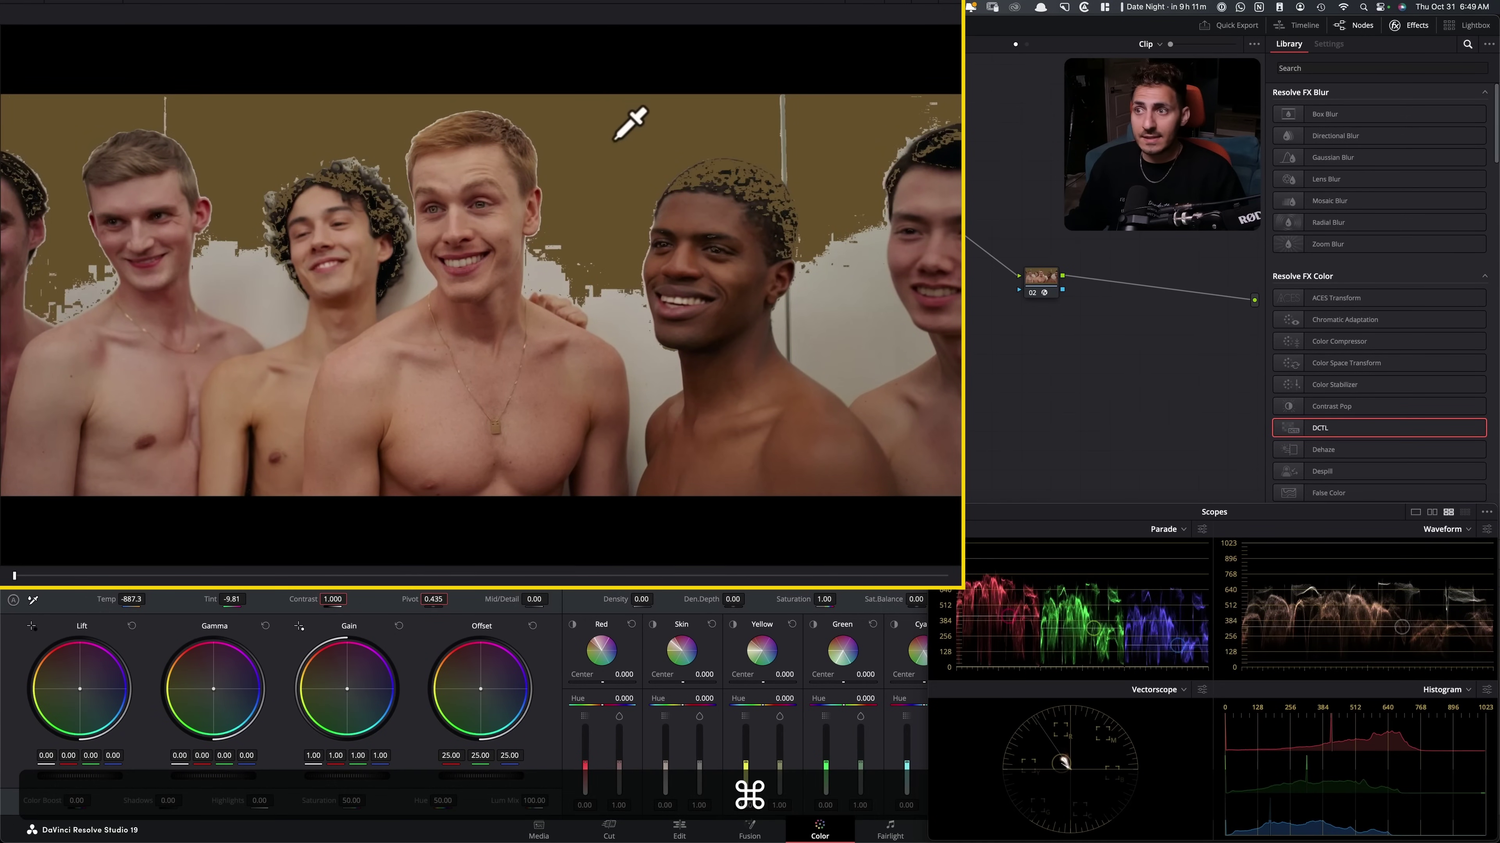
click(1045, 284)
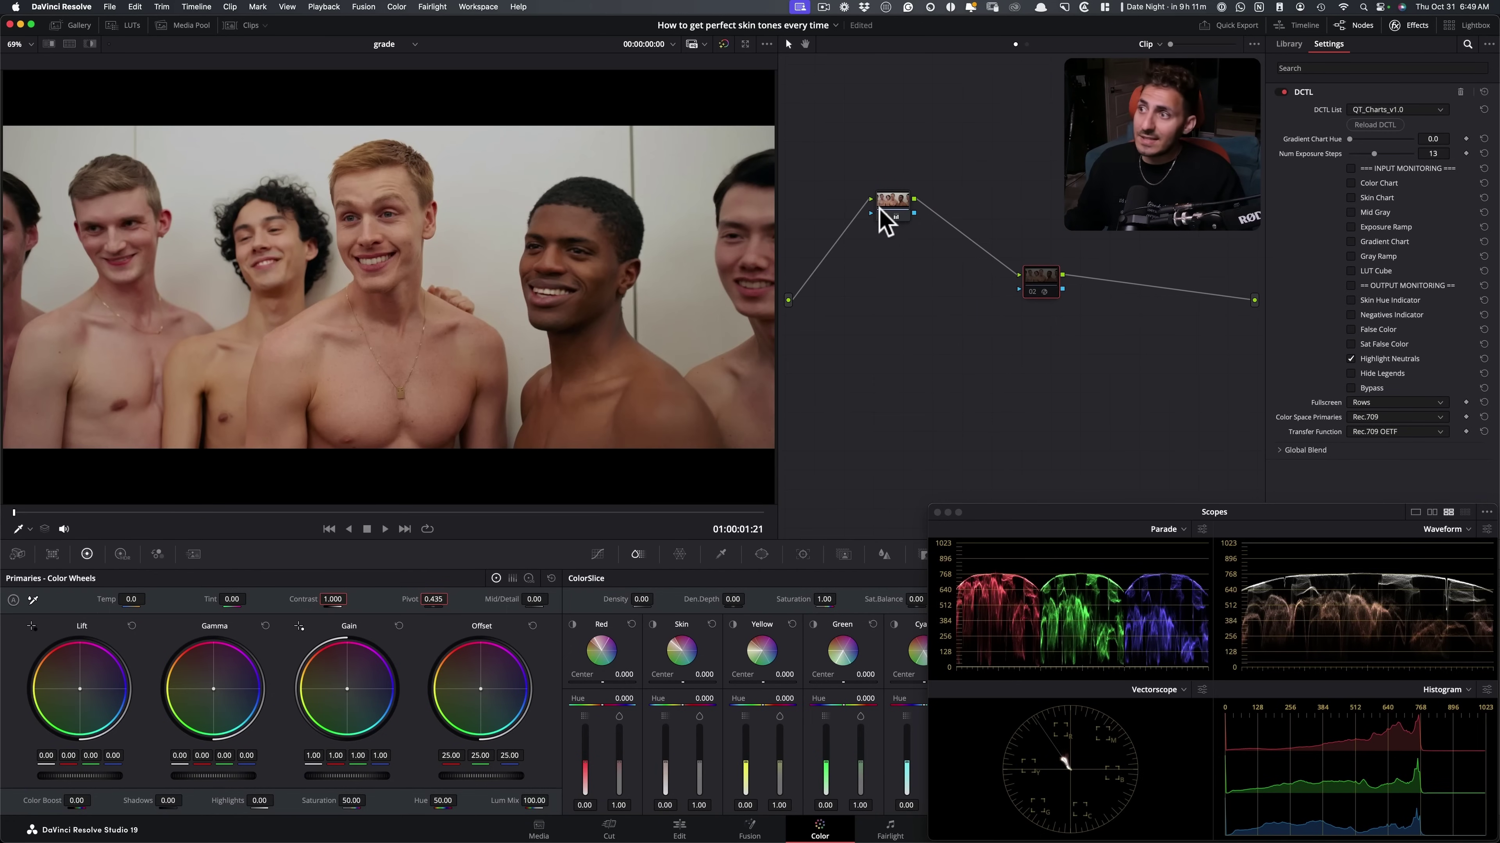
drag(886, 221, 870, 227)
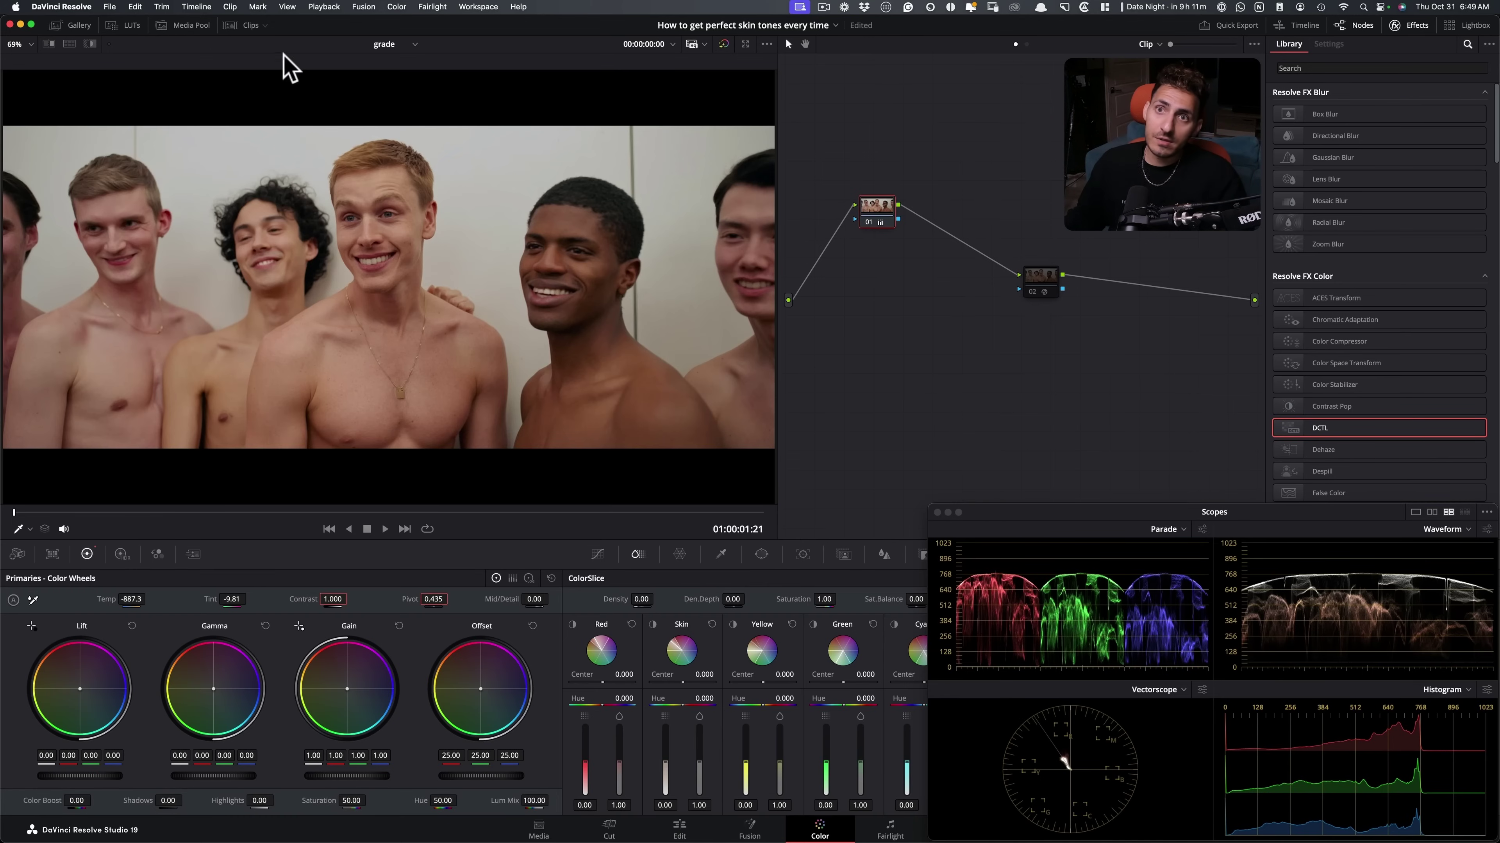
click(59, 26)
click(38, 80)
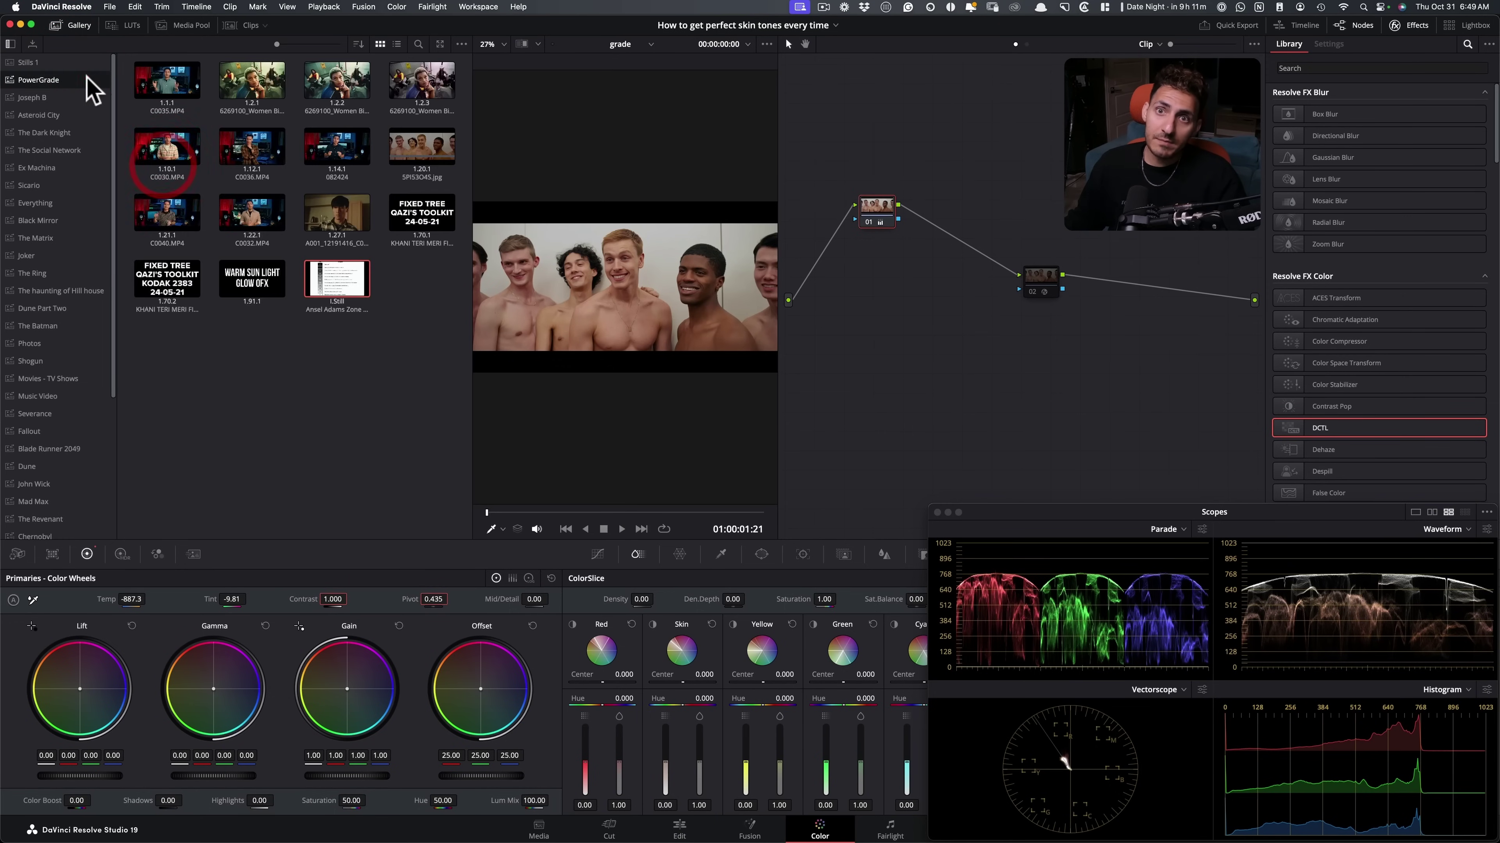
click(337, 286)
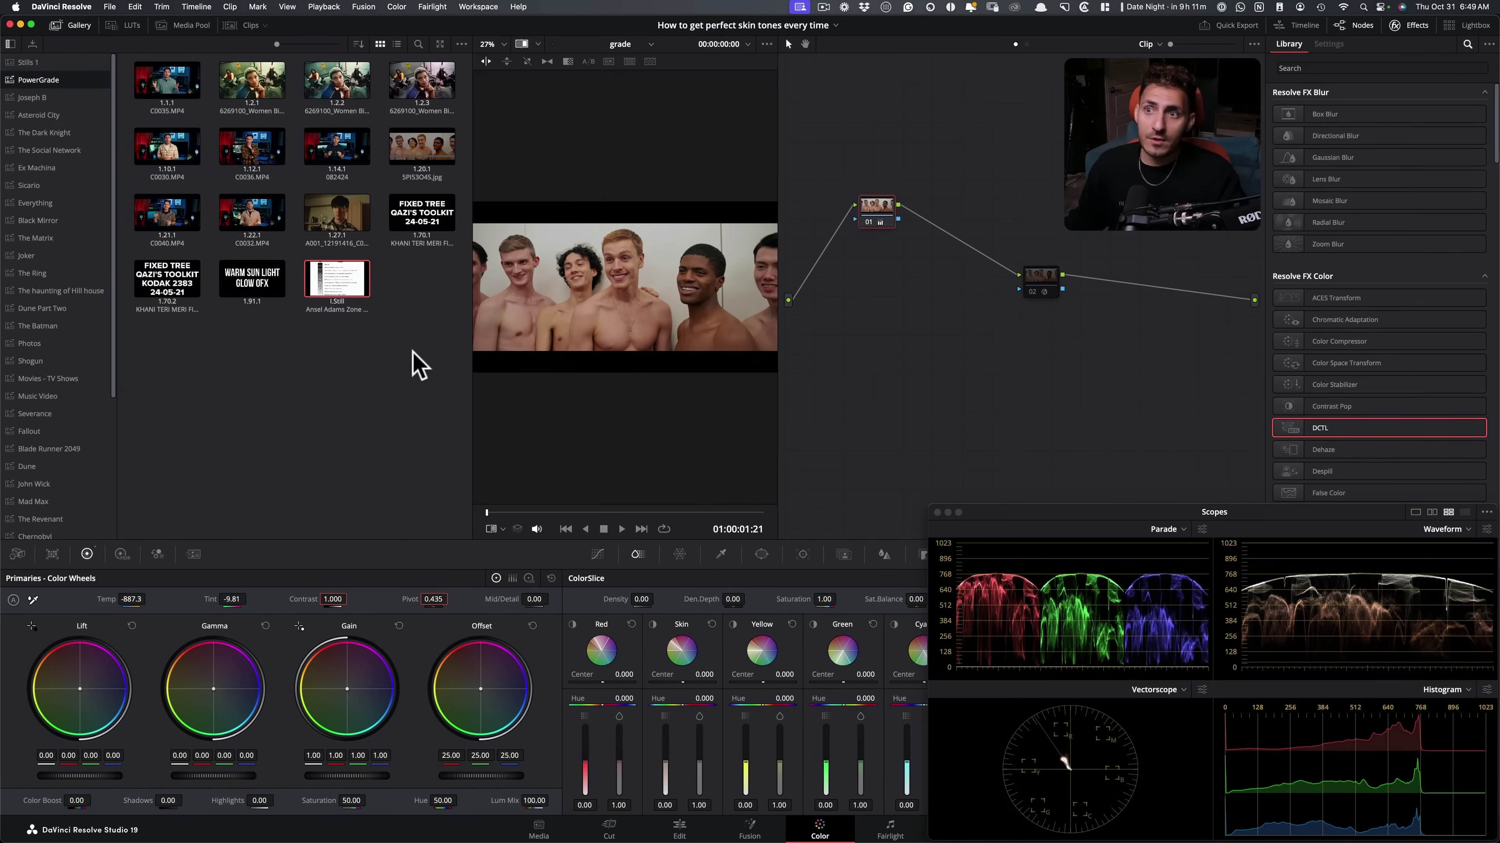
click(73, 27)
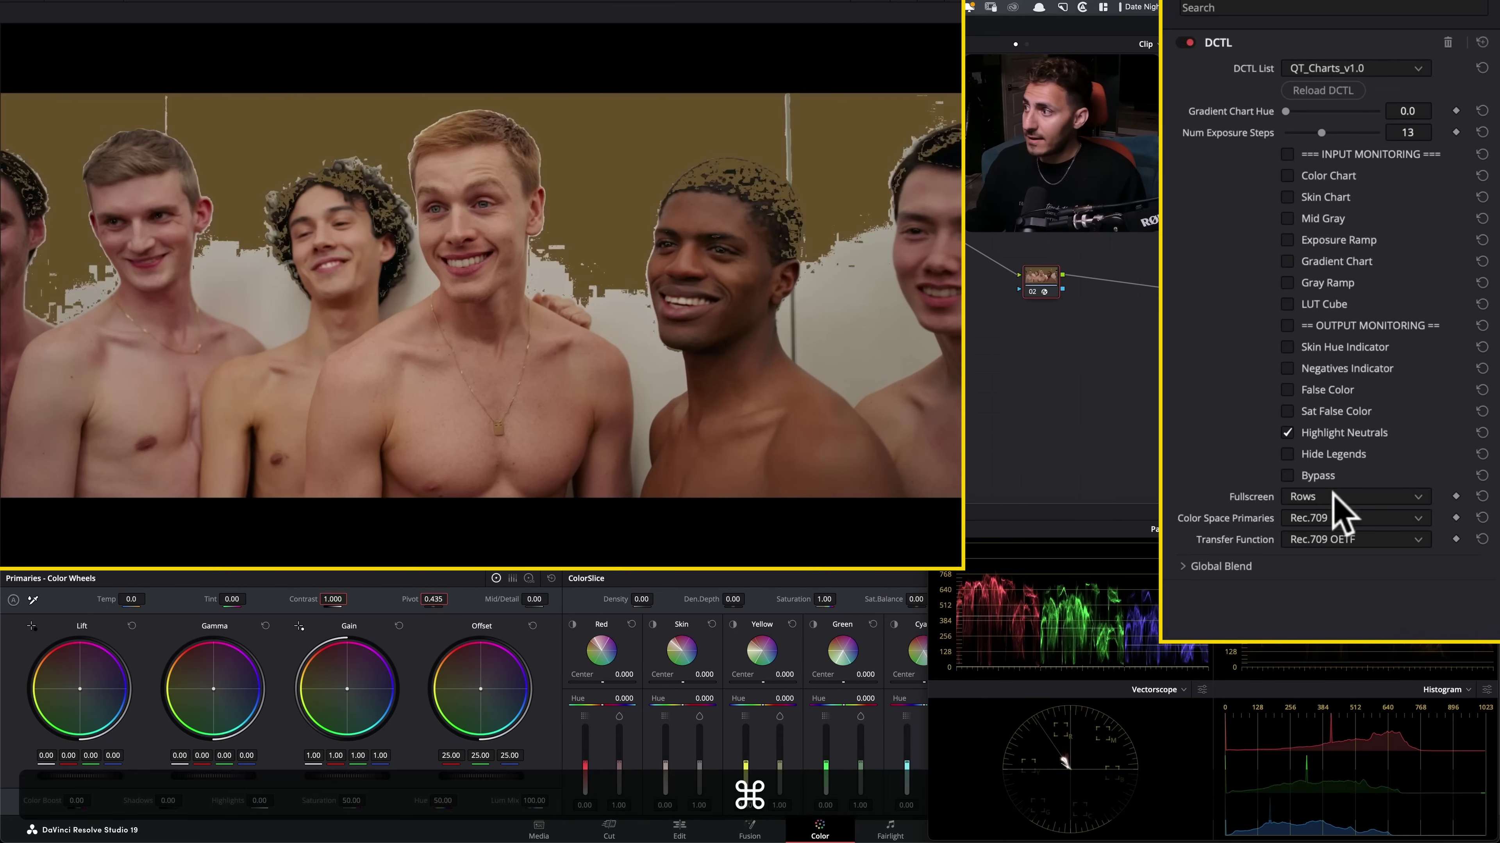
Enable False Color in node 02's QT_Charts DCTL, toggling it against the normal image
click(1322, 391)
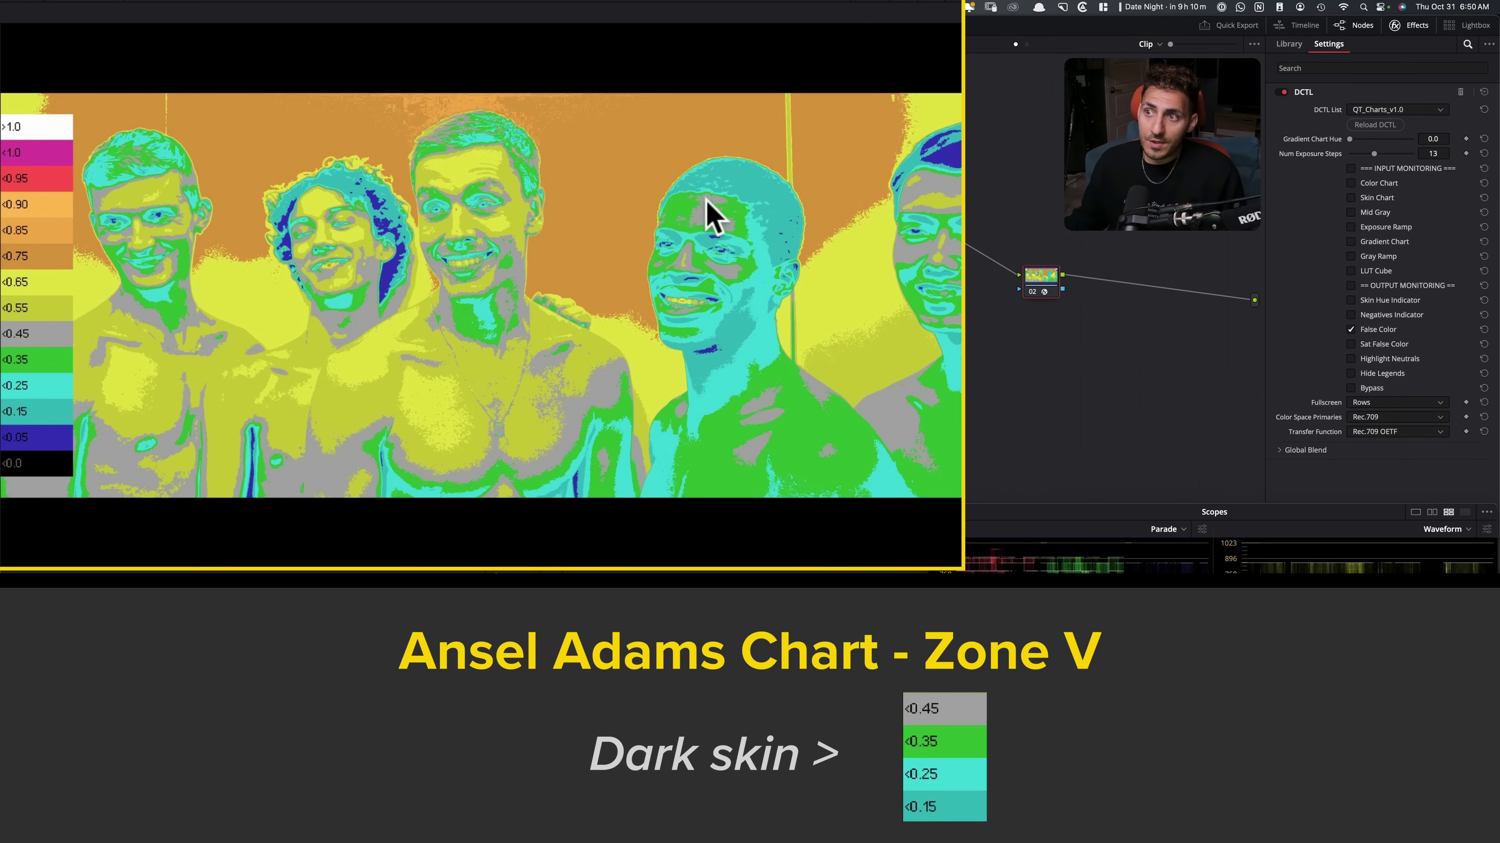
key(shift+d)
key(shift+d)
key(shift+d)
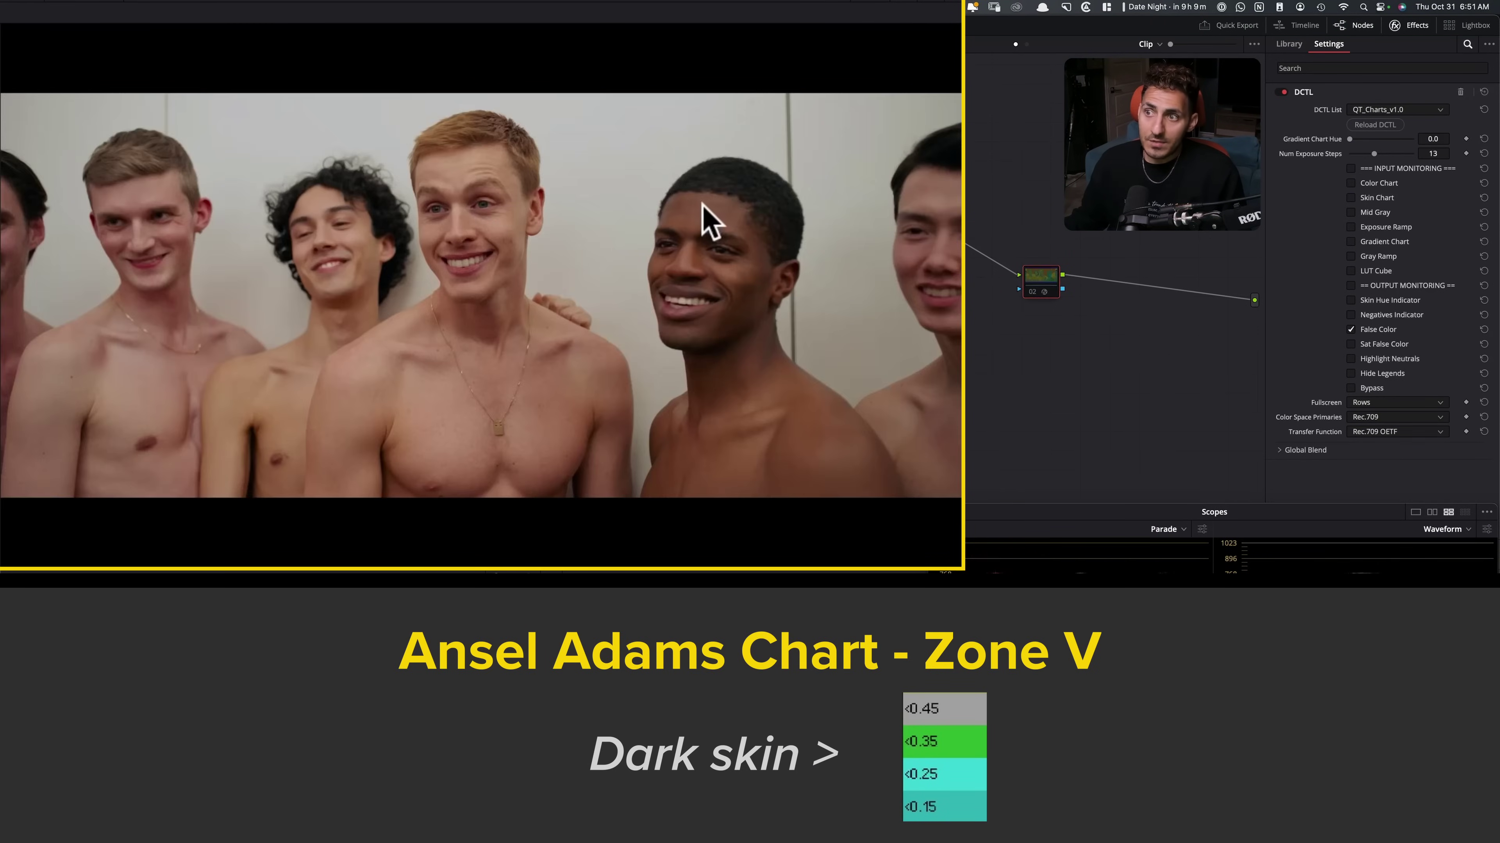
key(shift+d)
key(shift+d)
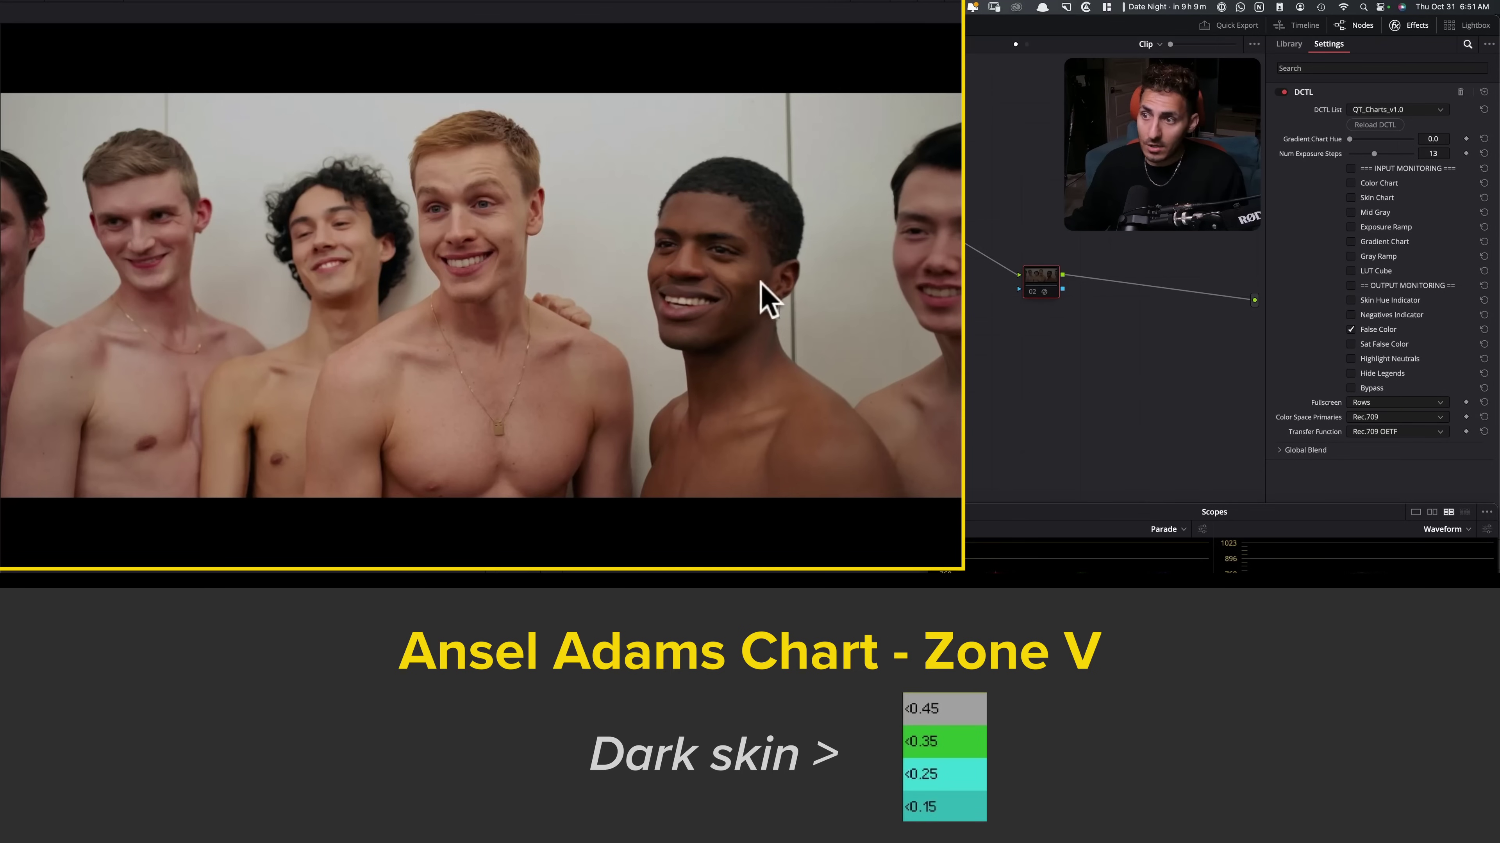
key(shift+d)
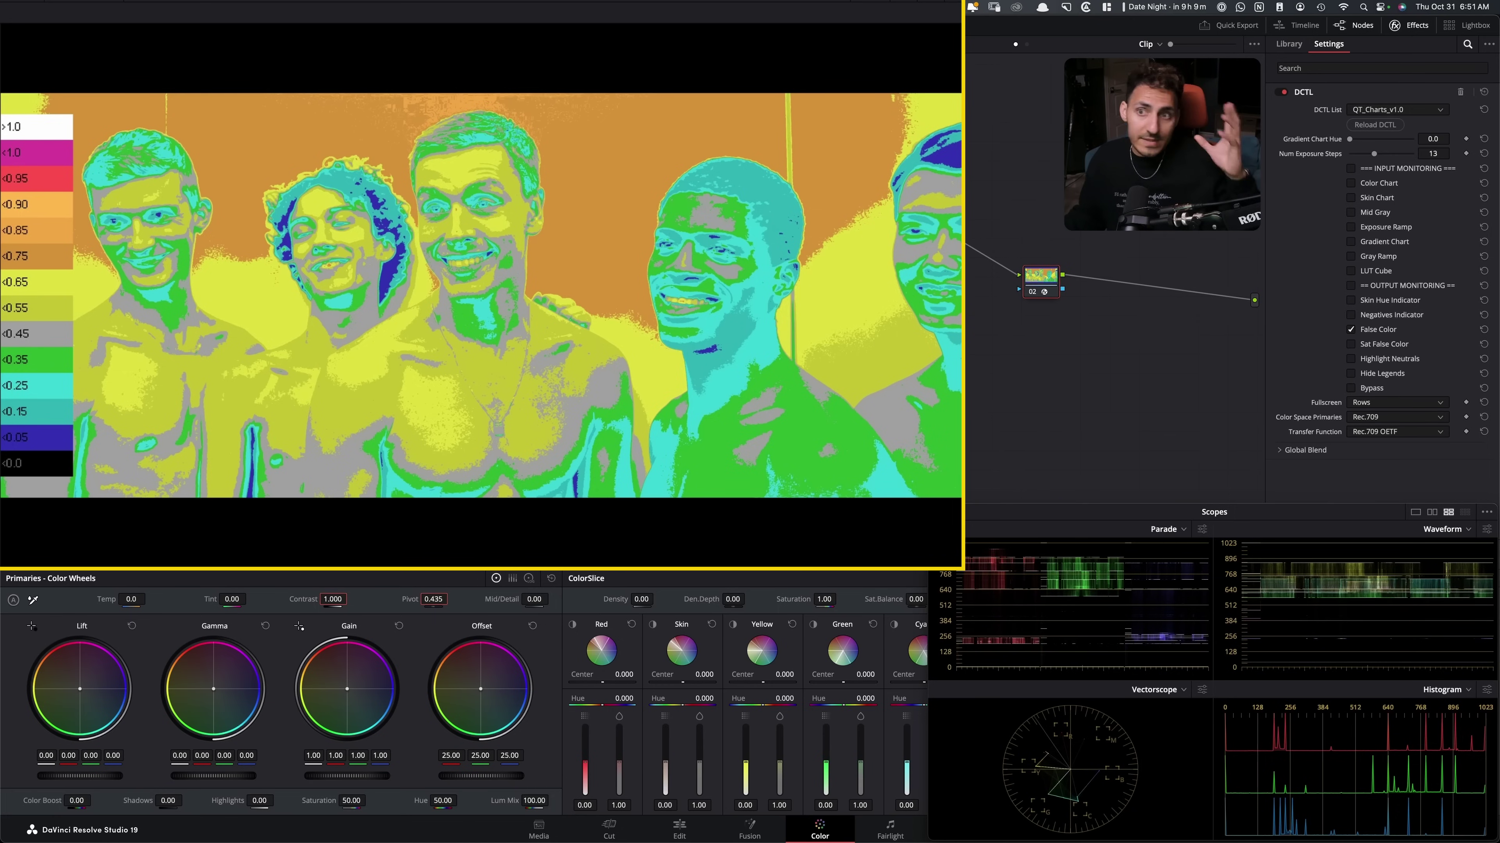
key(super+d)
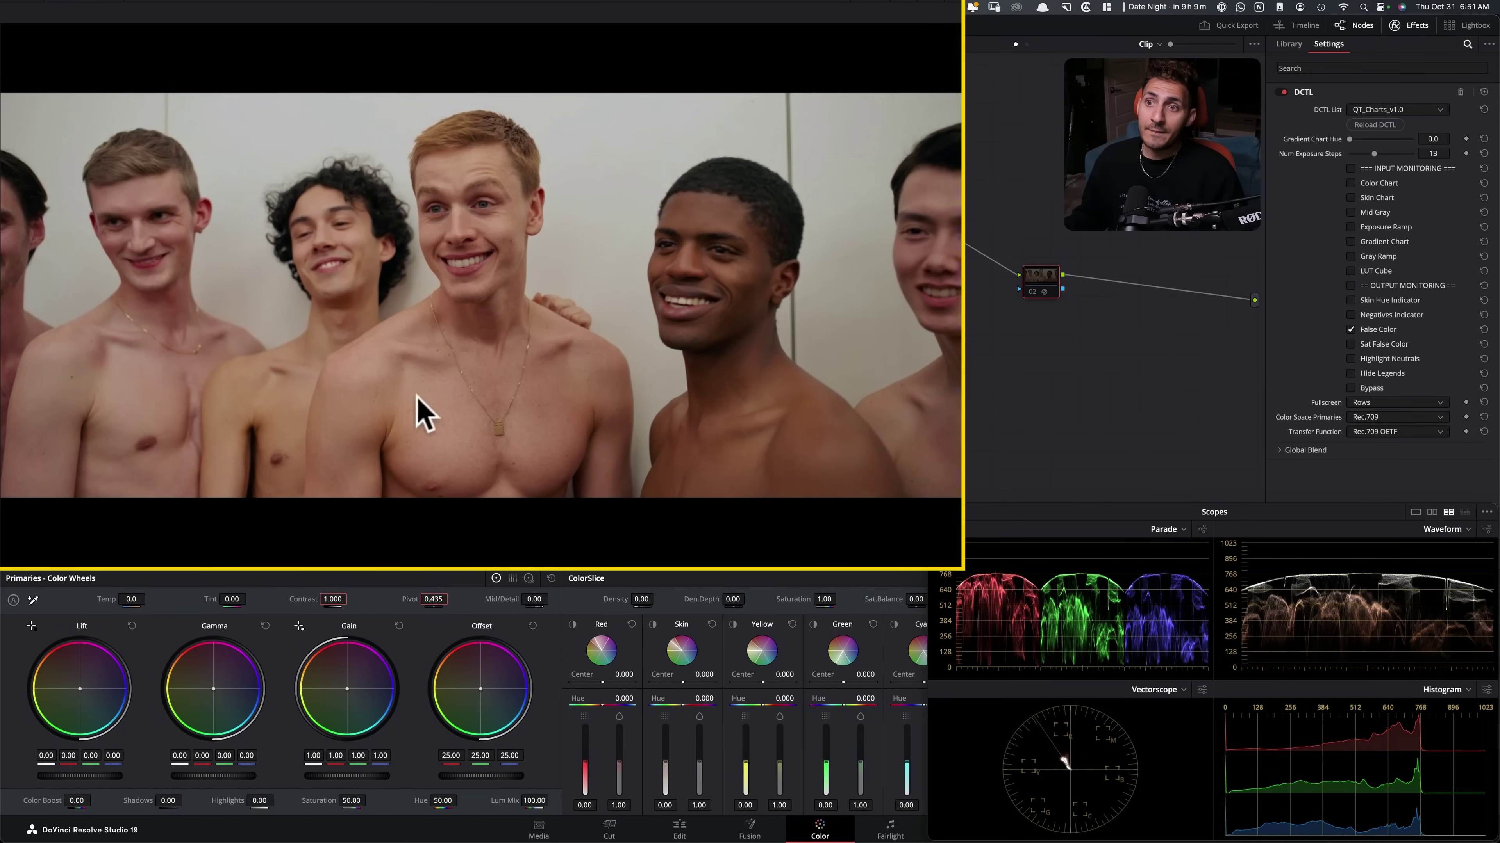
key(super+d)
key(super+d)
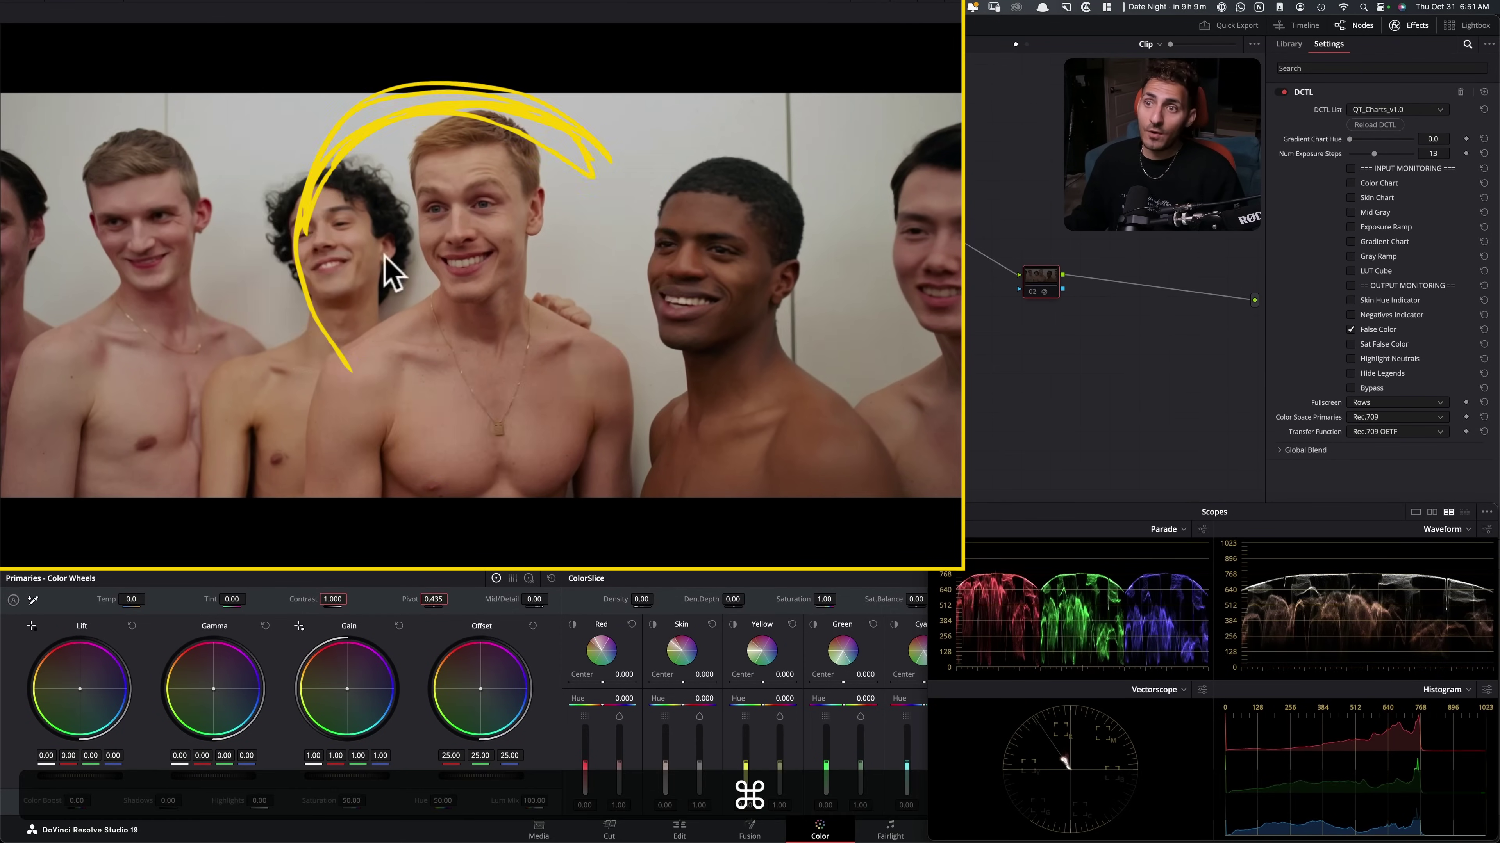
key(super+d)
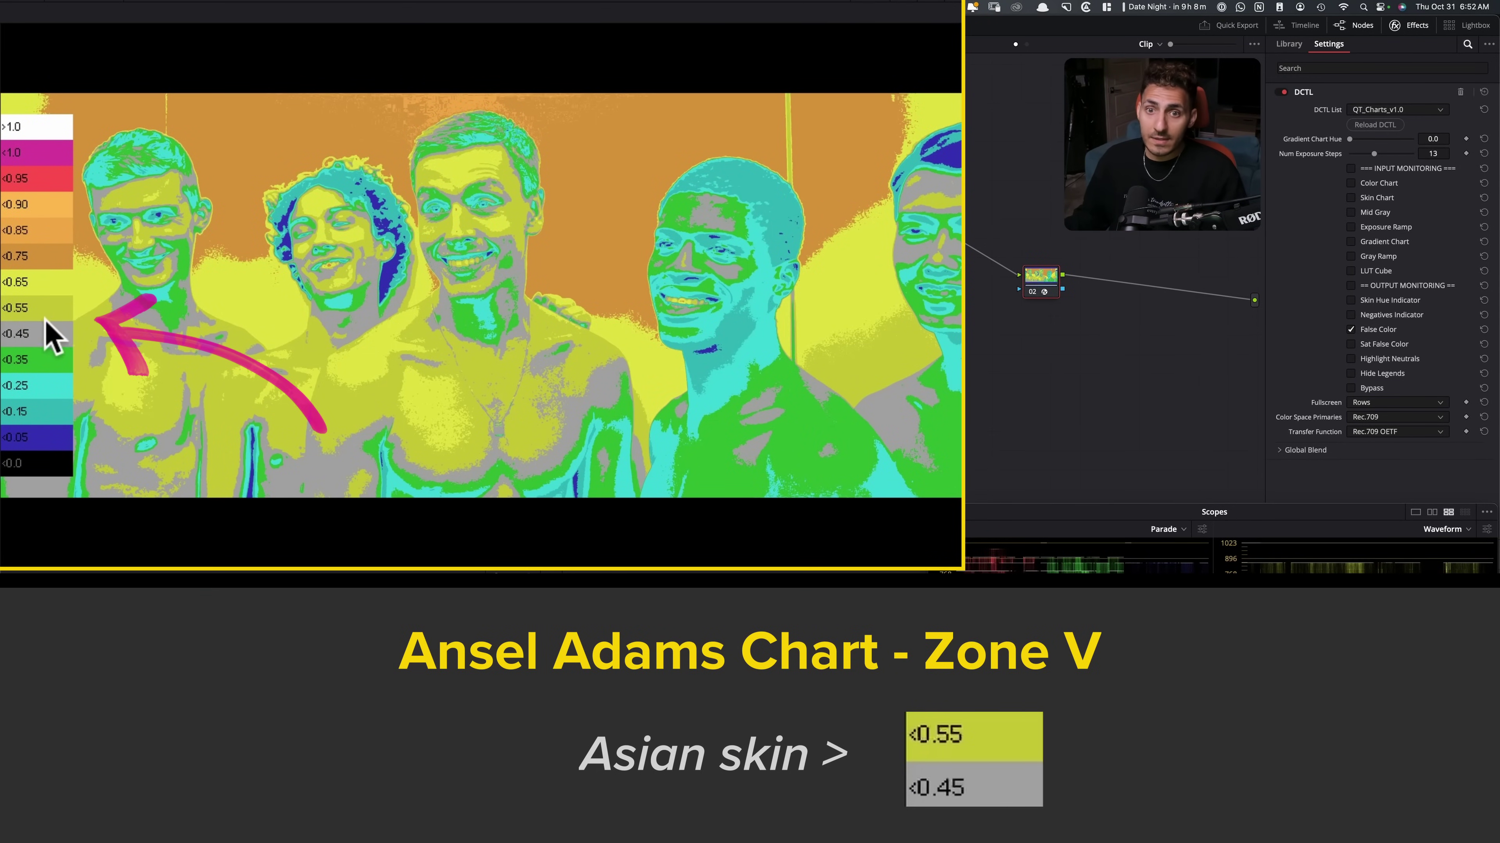
key(super+d)
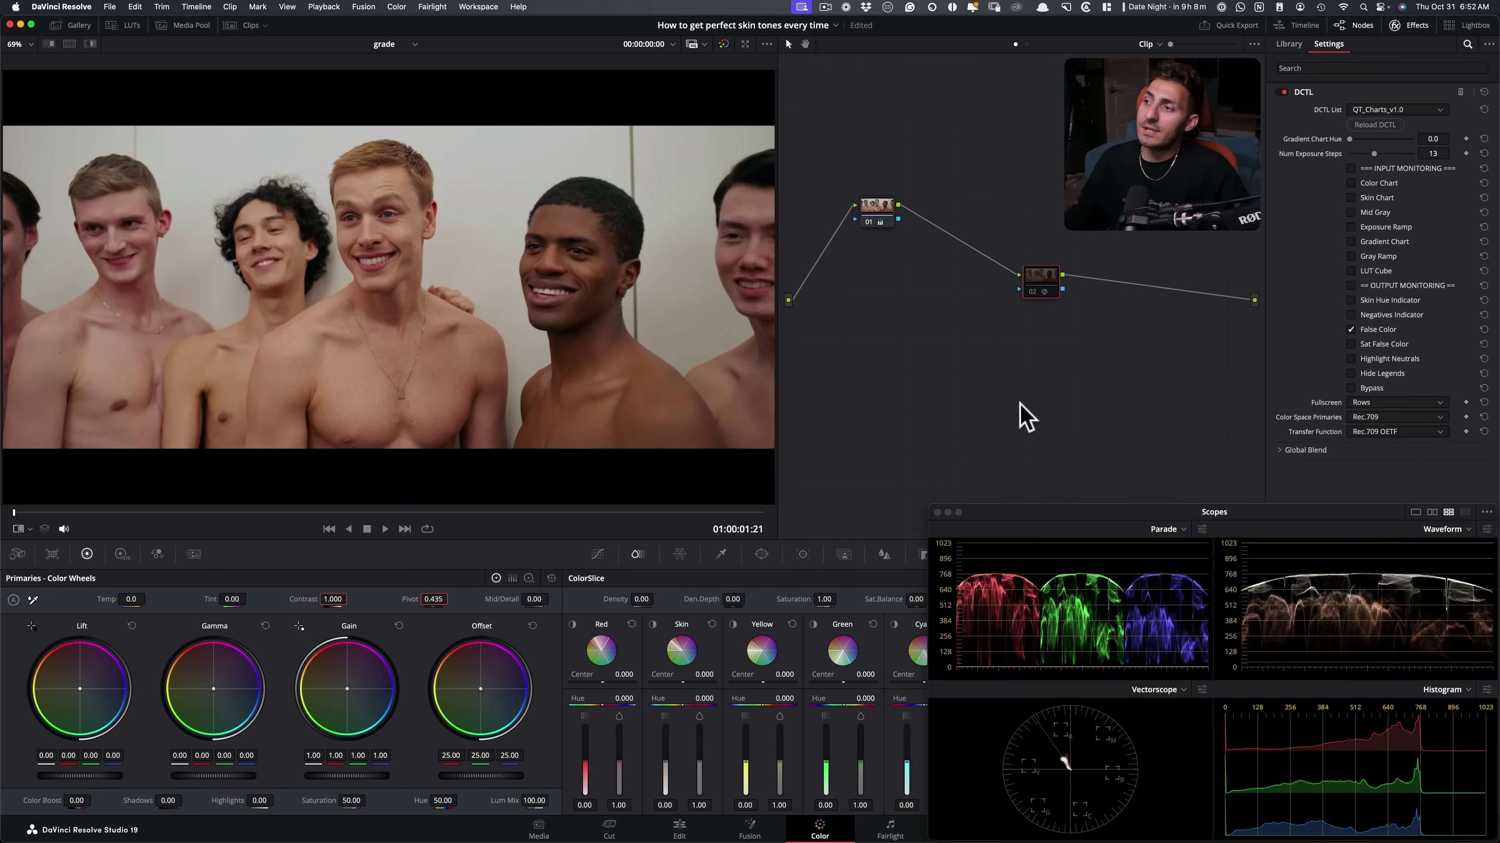
key(cmd+d)
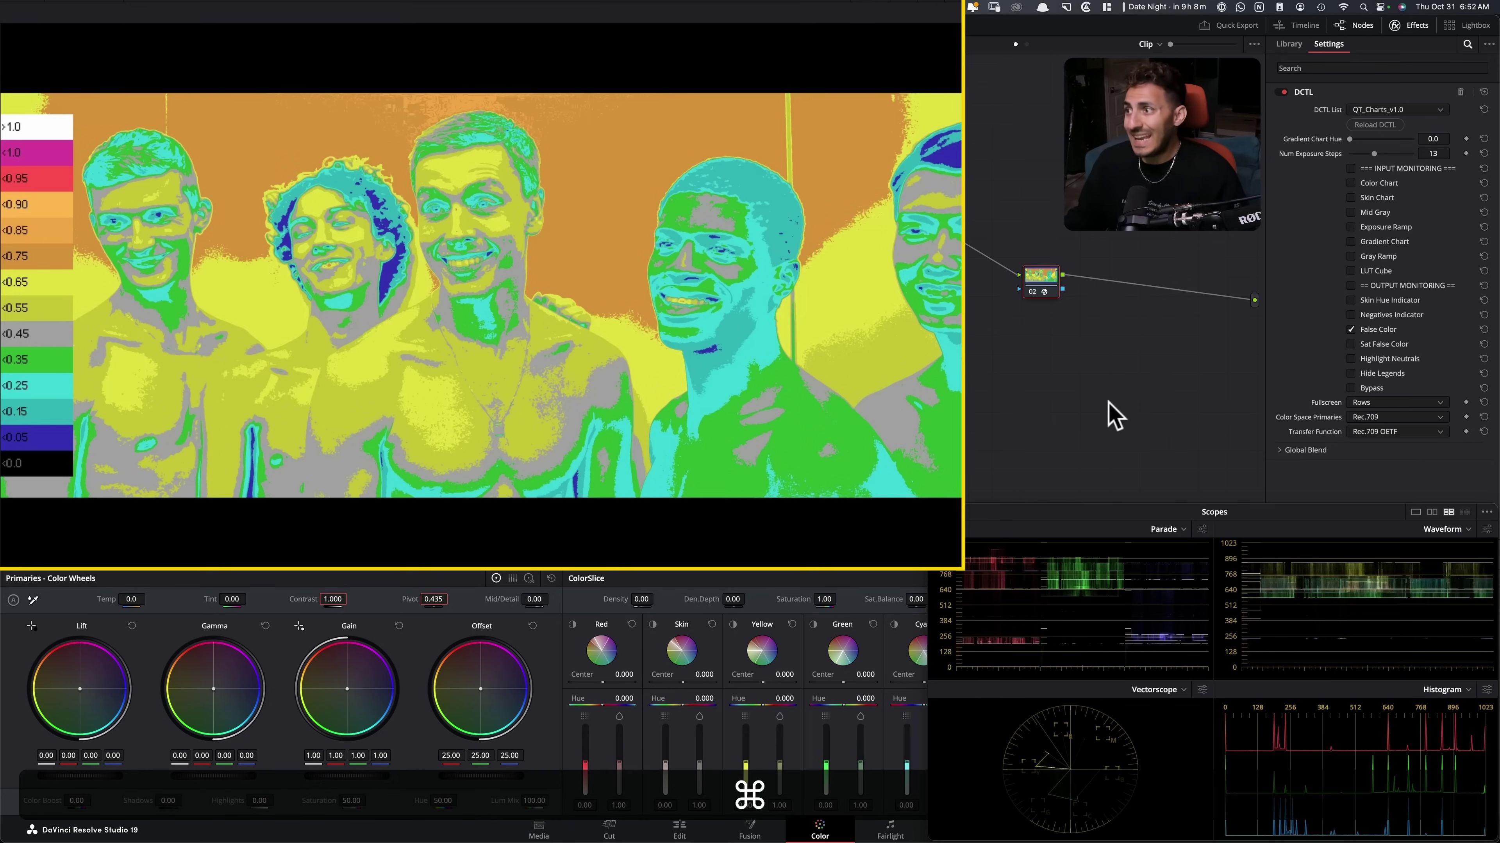
Turn off False Color and confirm the vectorscope's Show Skin Tone Indicator is checked
click(1365, 329)
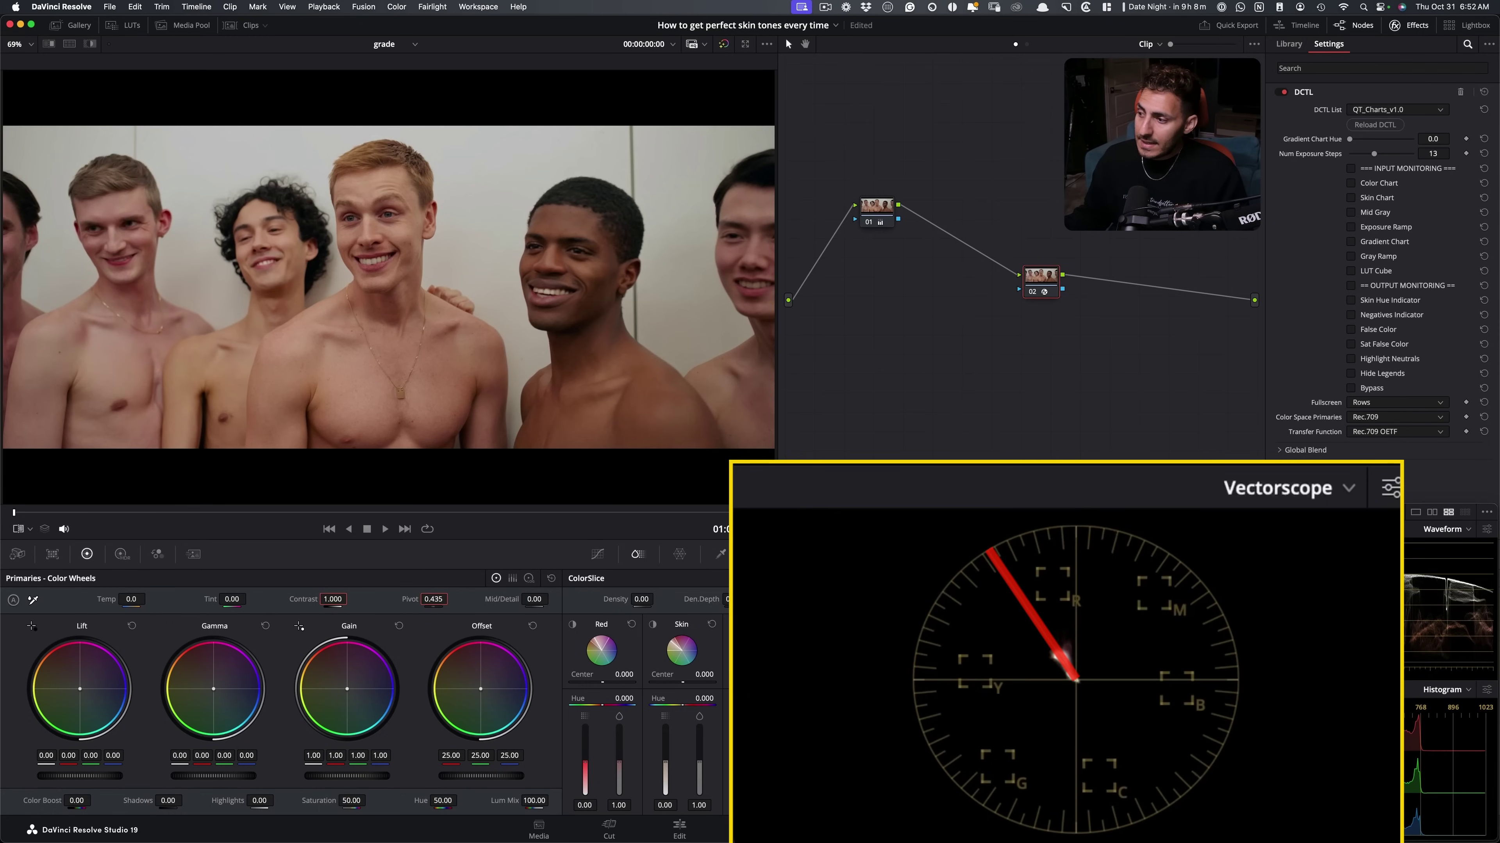
click(1391, 488)
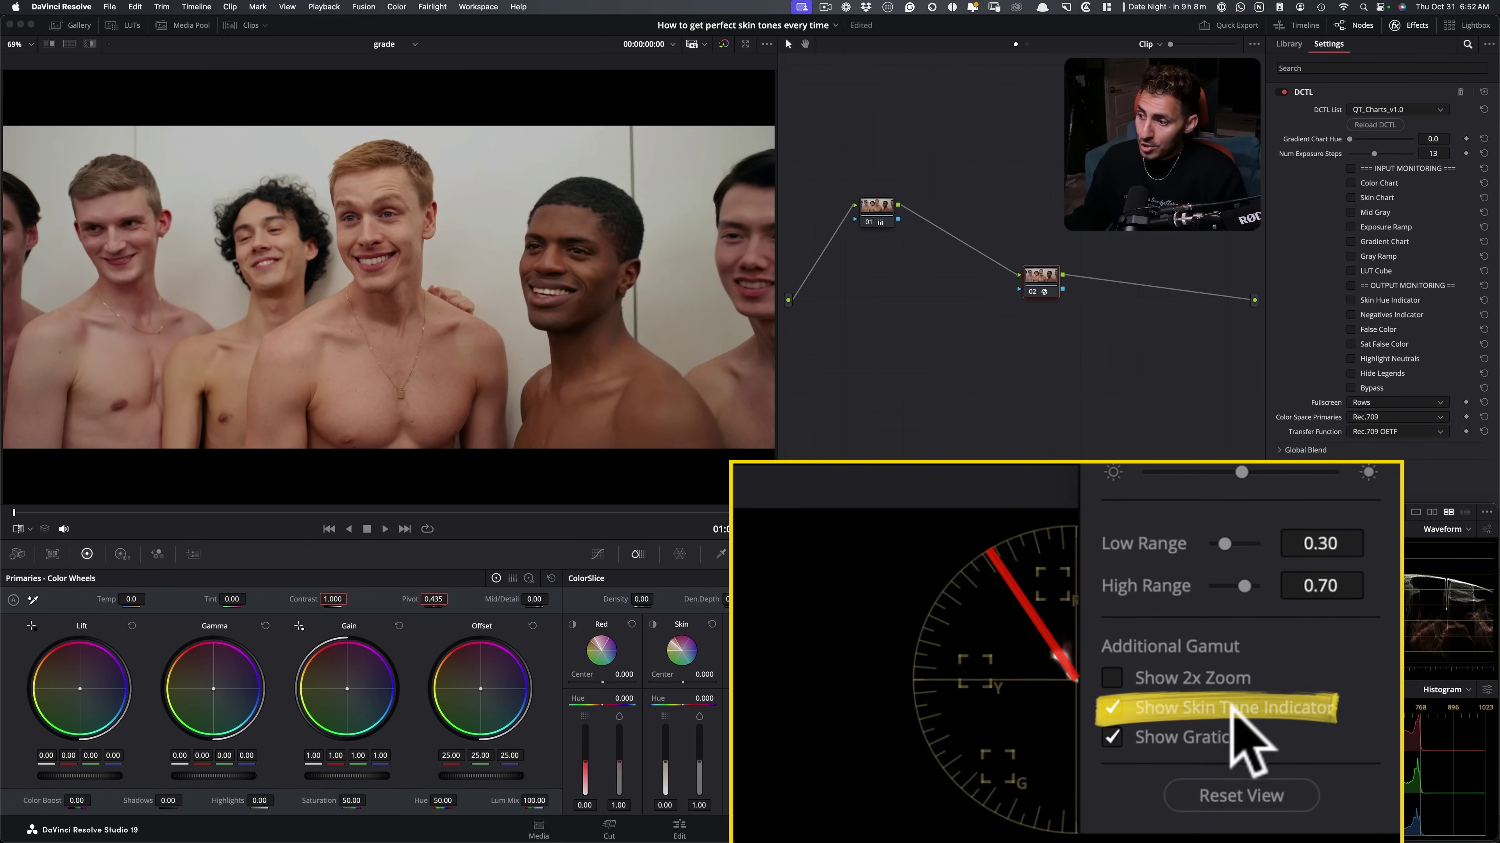
click(804, 663)
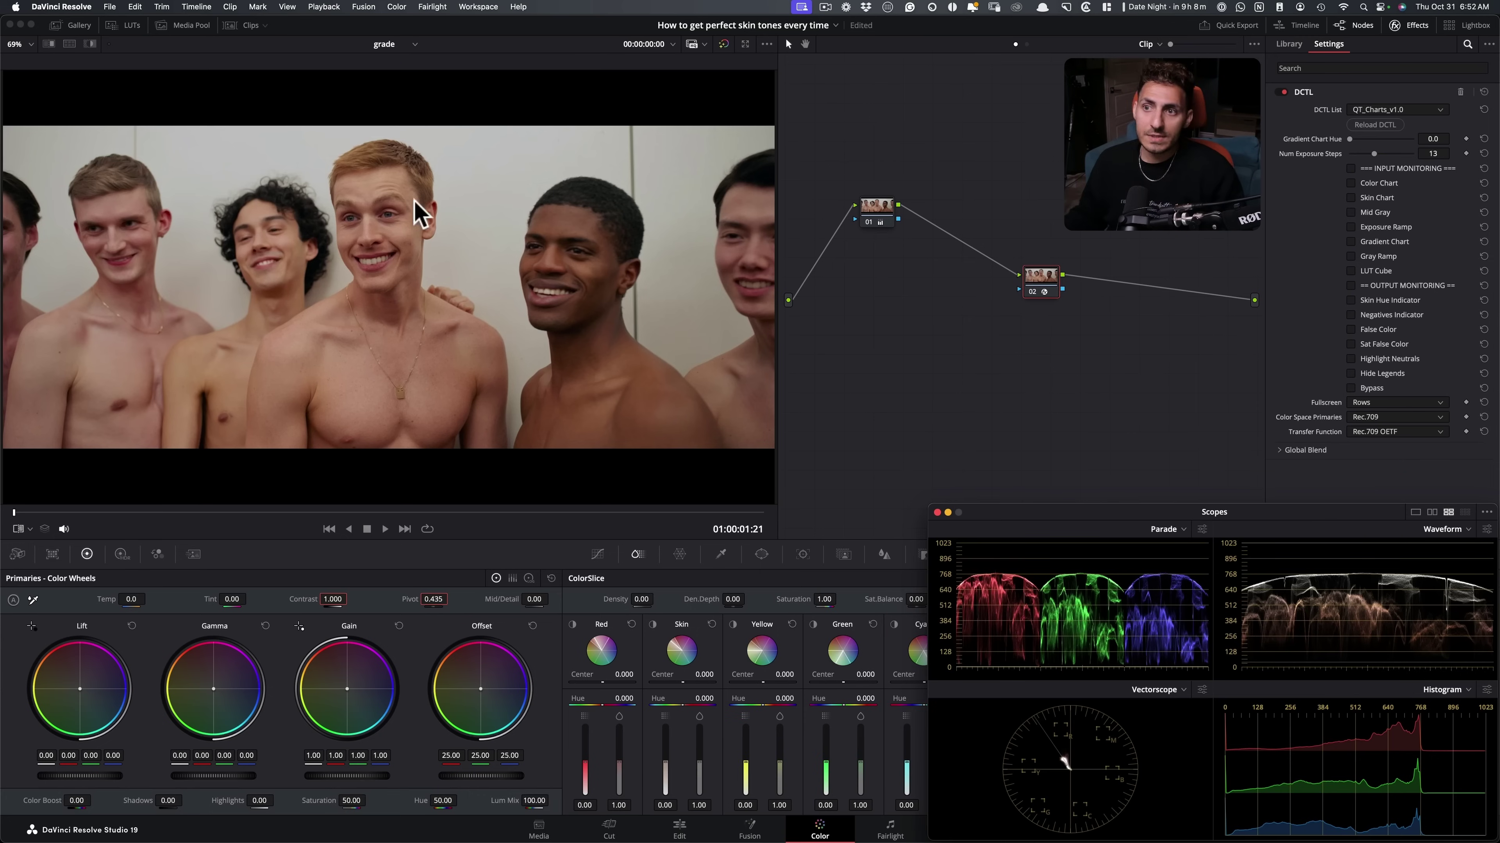
click(23, 529)
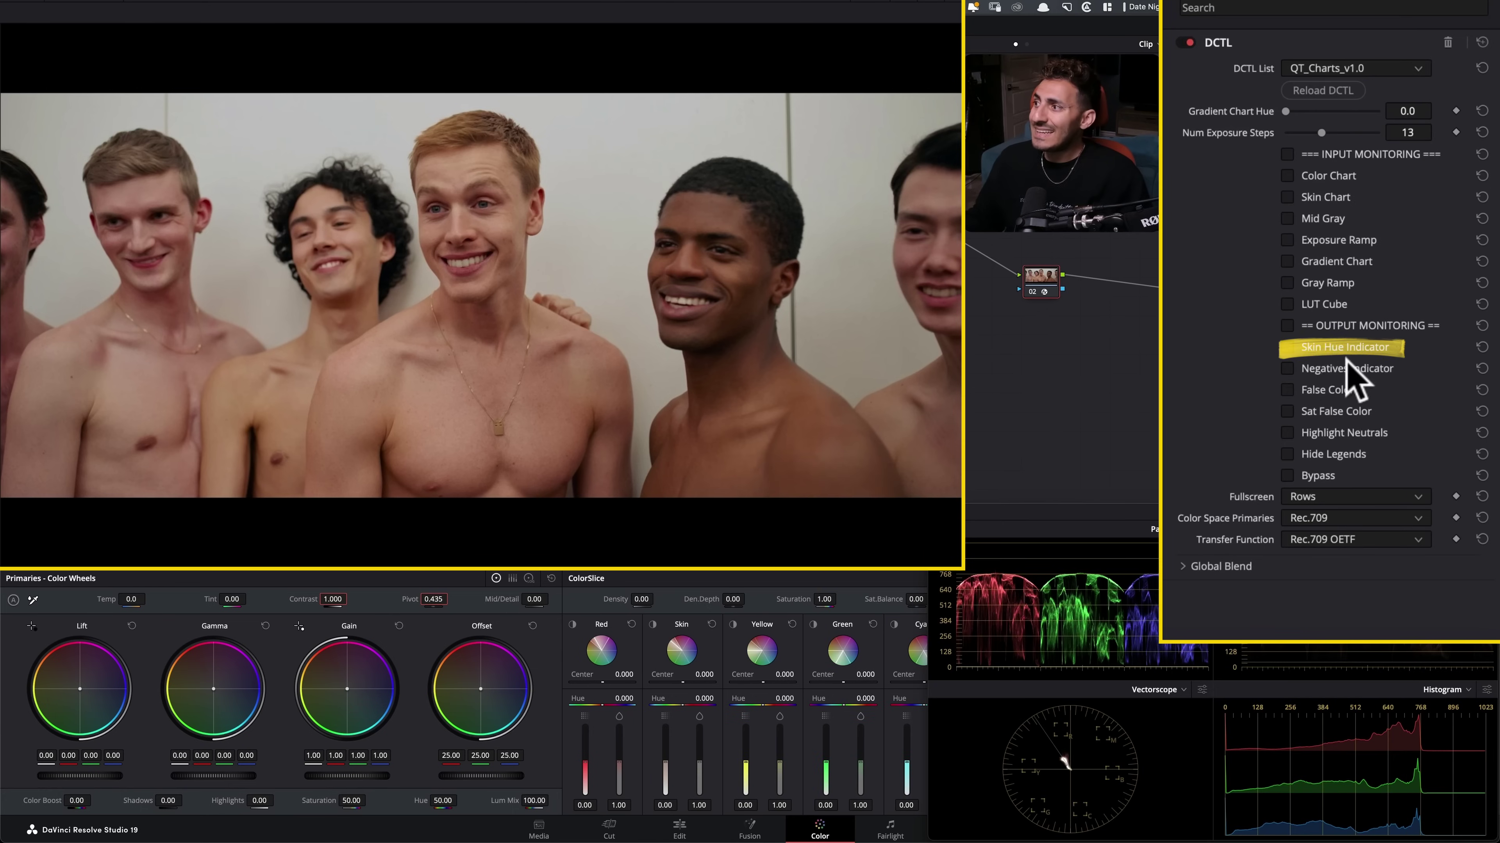
Turn on the Skin Hue Indicator overlay for the casting line-up portrait
click(1350, 300)
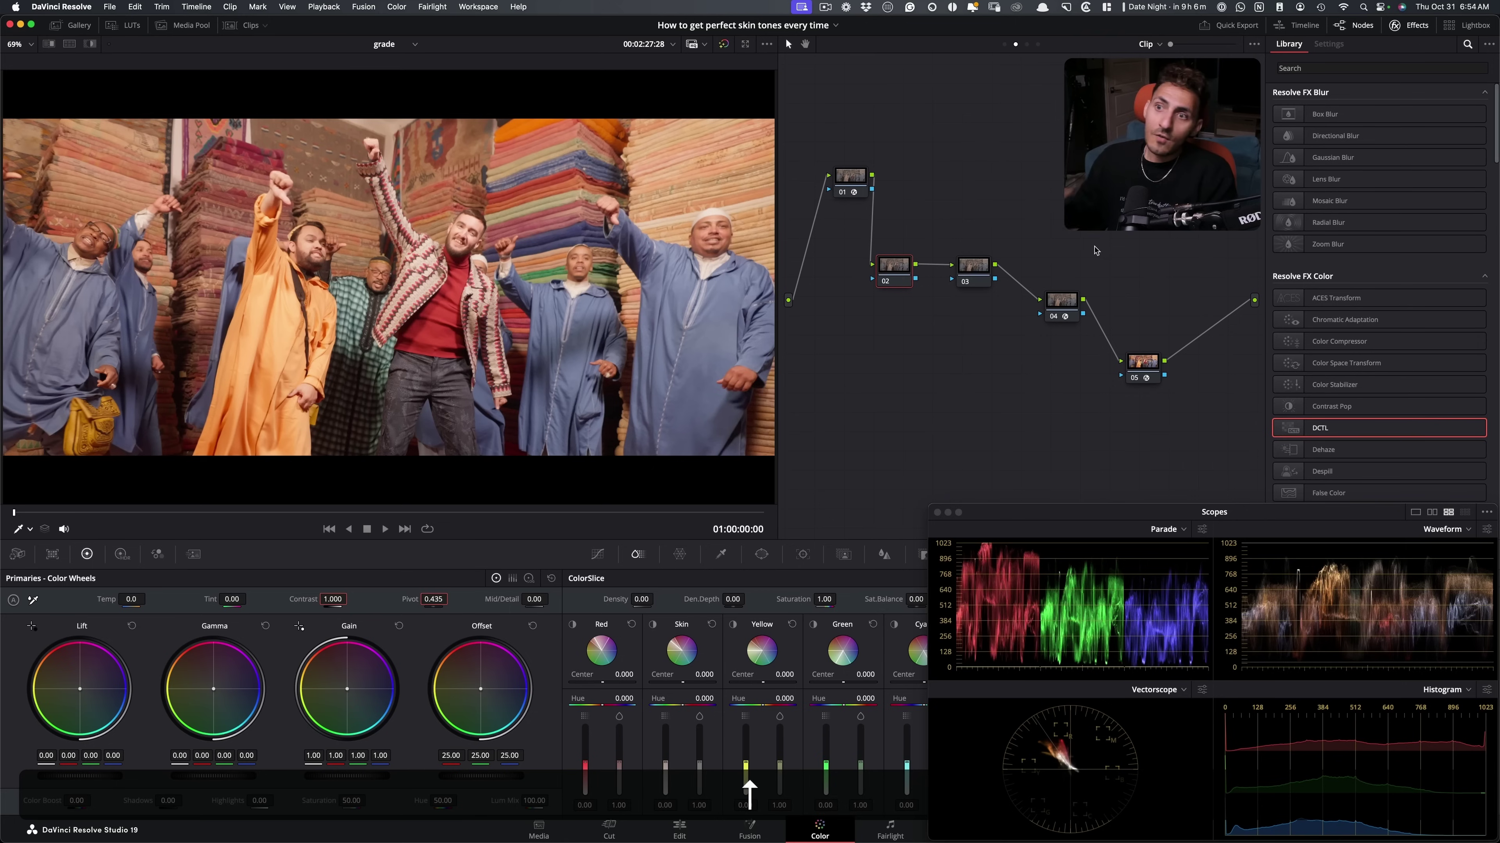
Add the QT_Charts DCTL to node 04 in DaVinci Wide Gamut/Intermediate and enable False Color
click(983, 172)
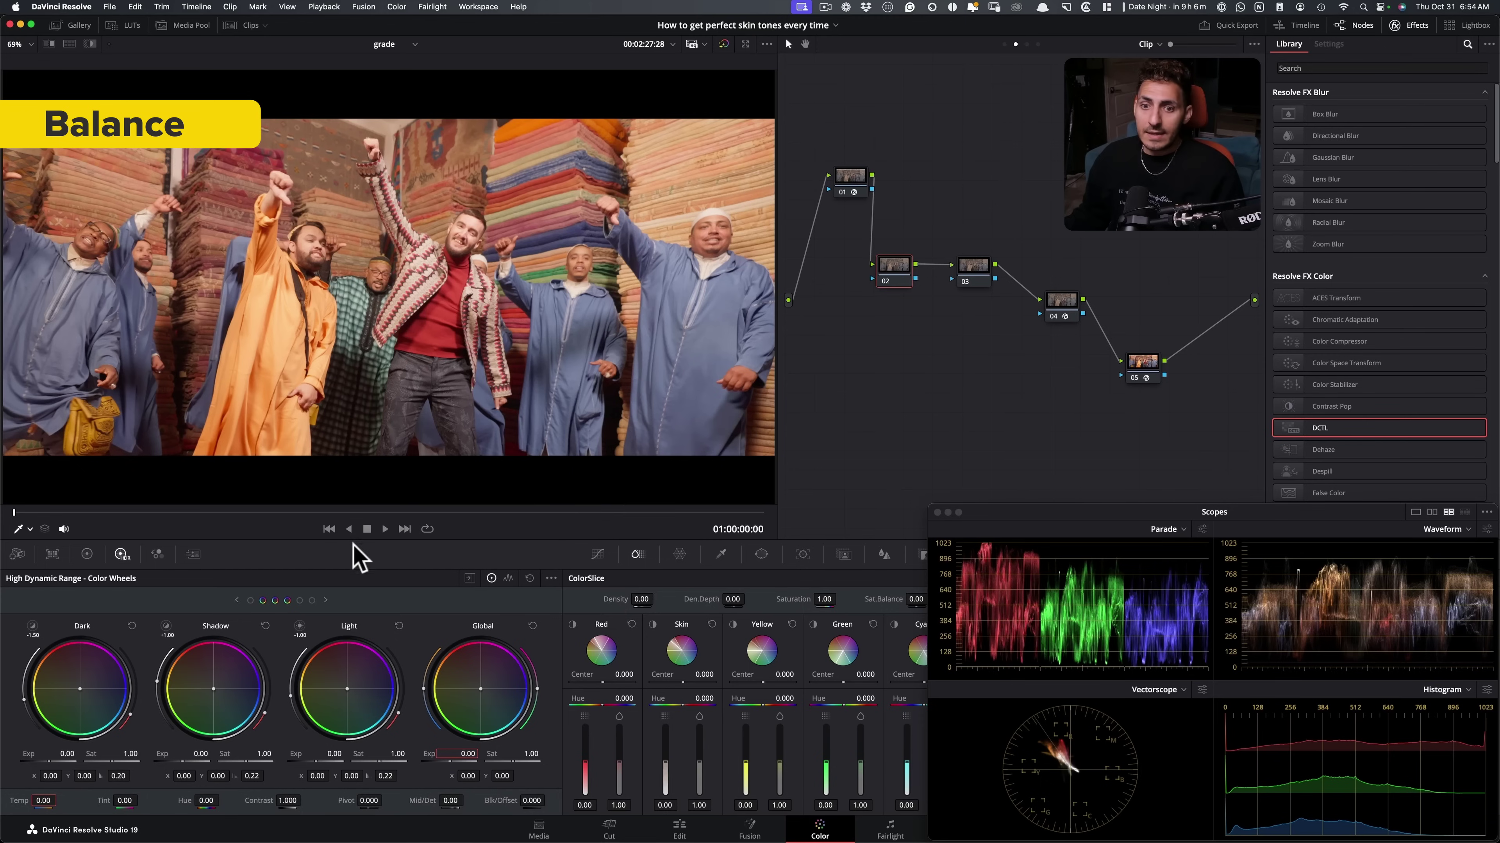
drag(64, 511, 137, 528)
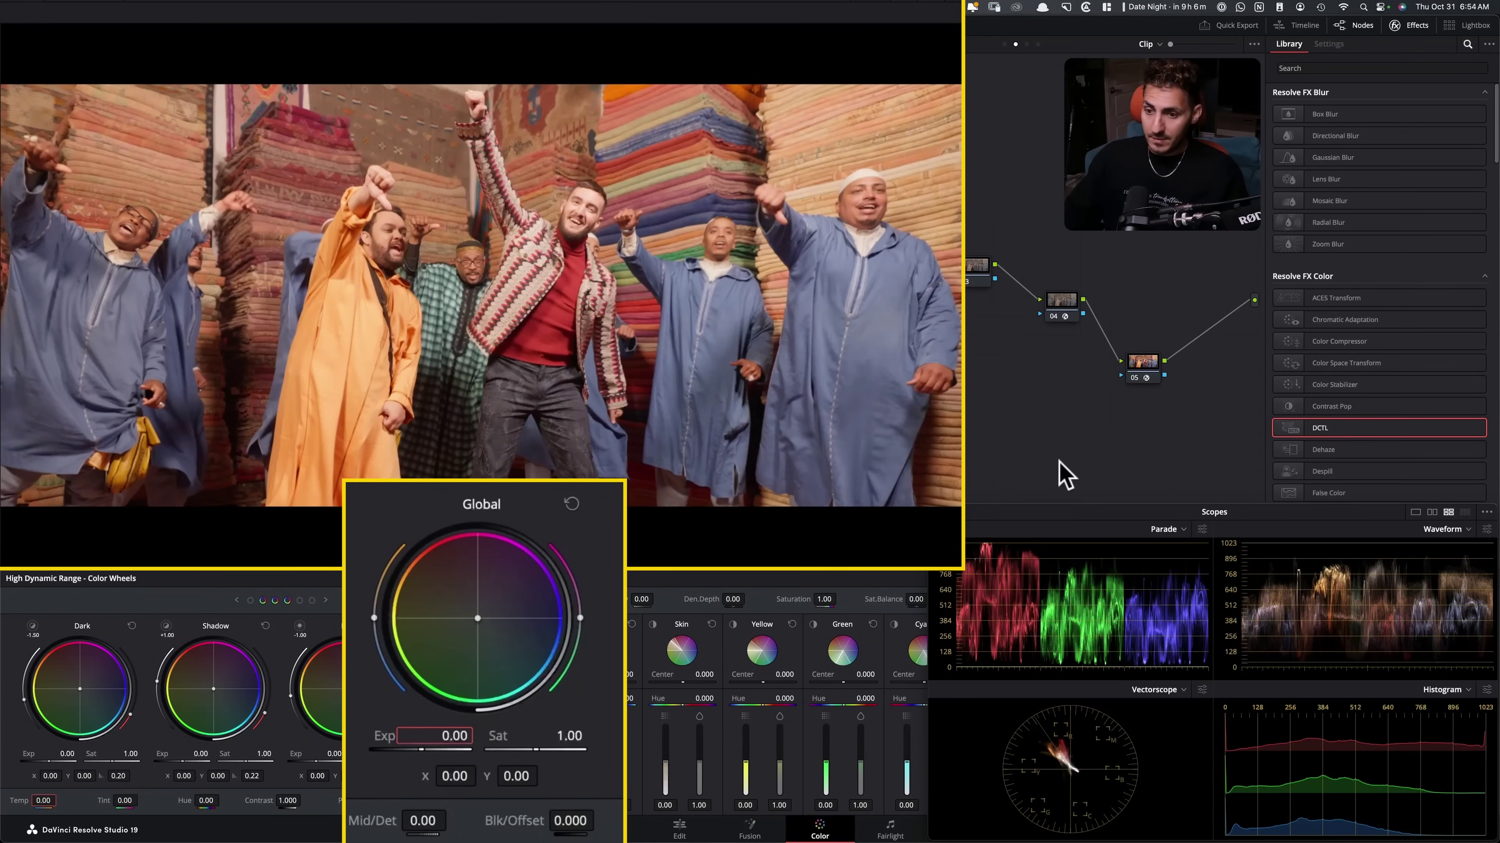
drag(1065, 475, 1040, 307)
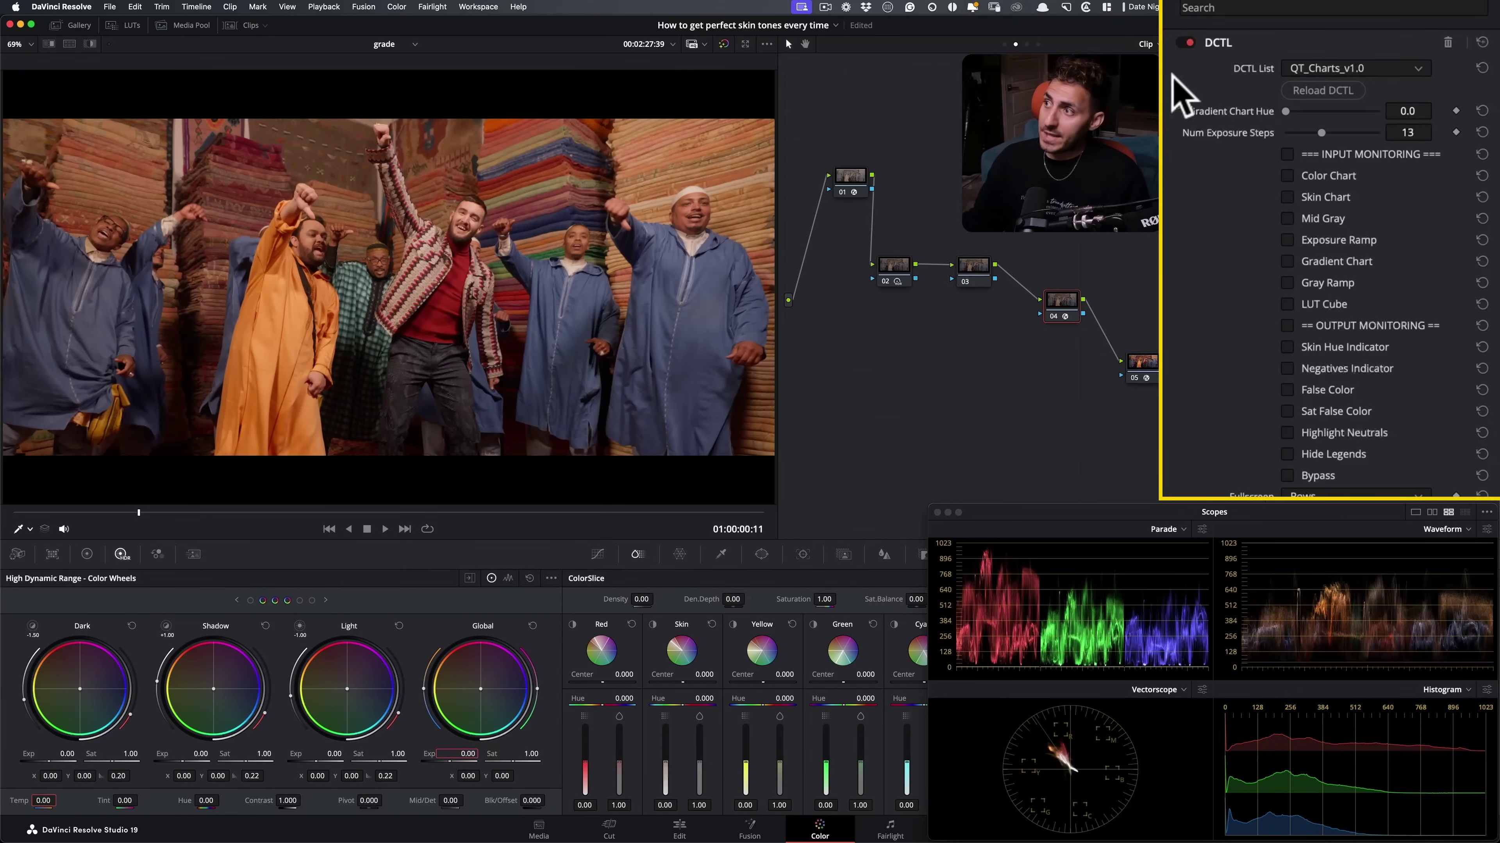
click(850, 183)
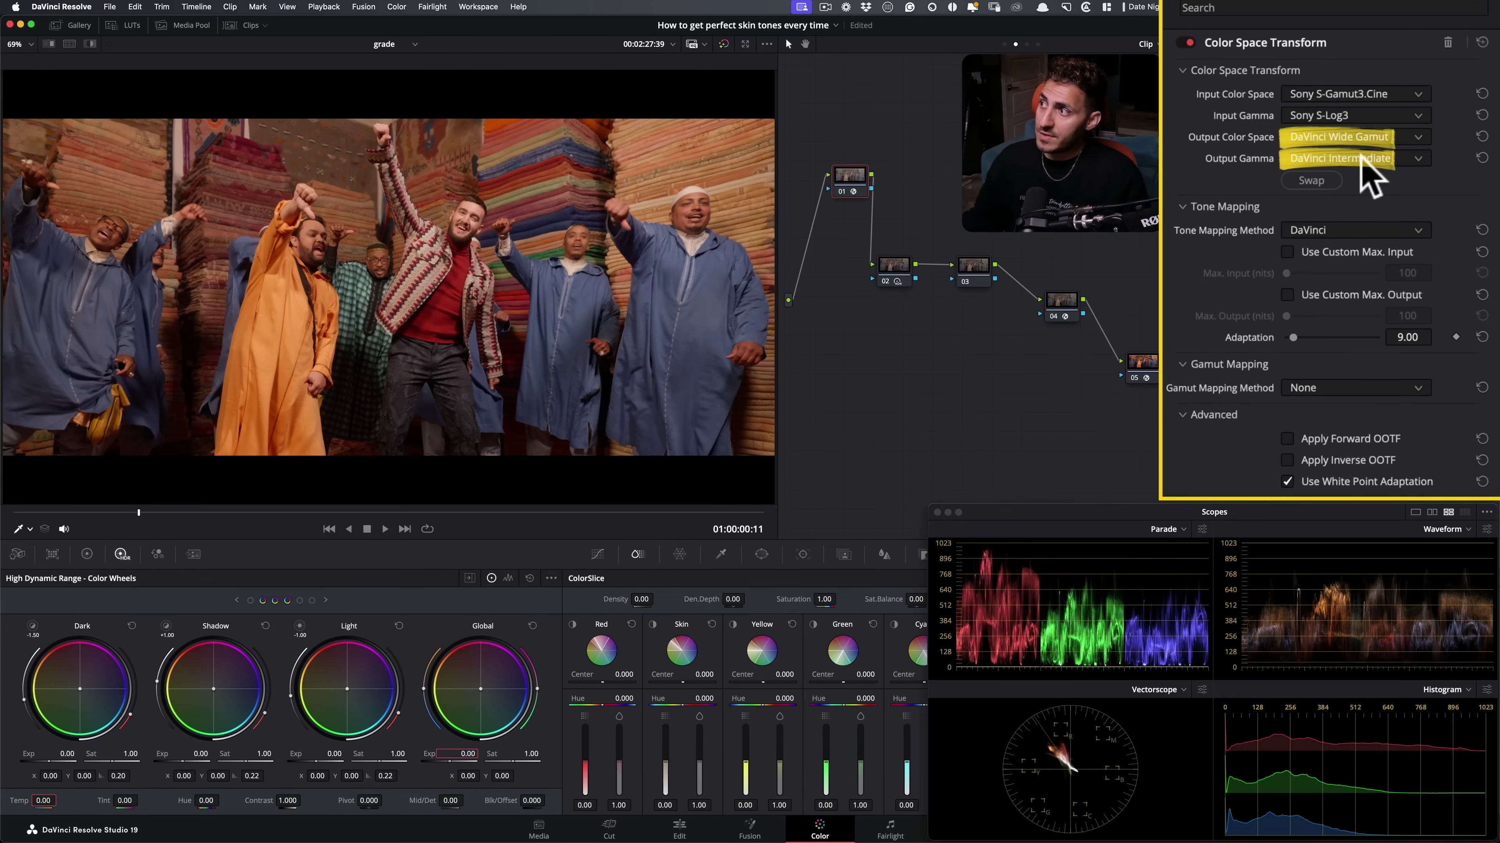
click(1147, 367)
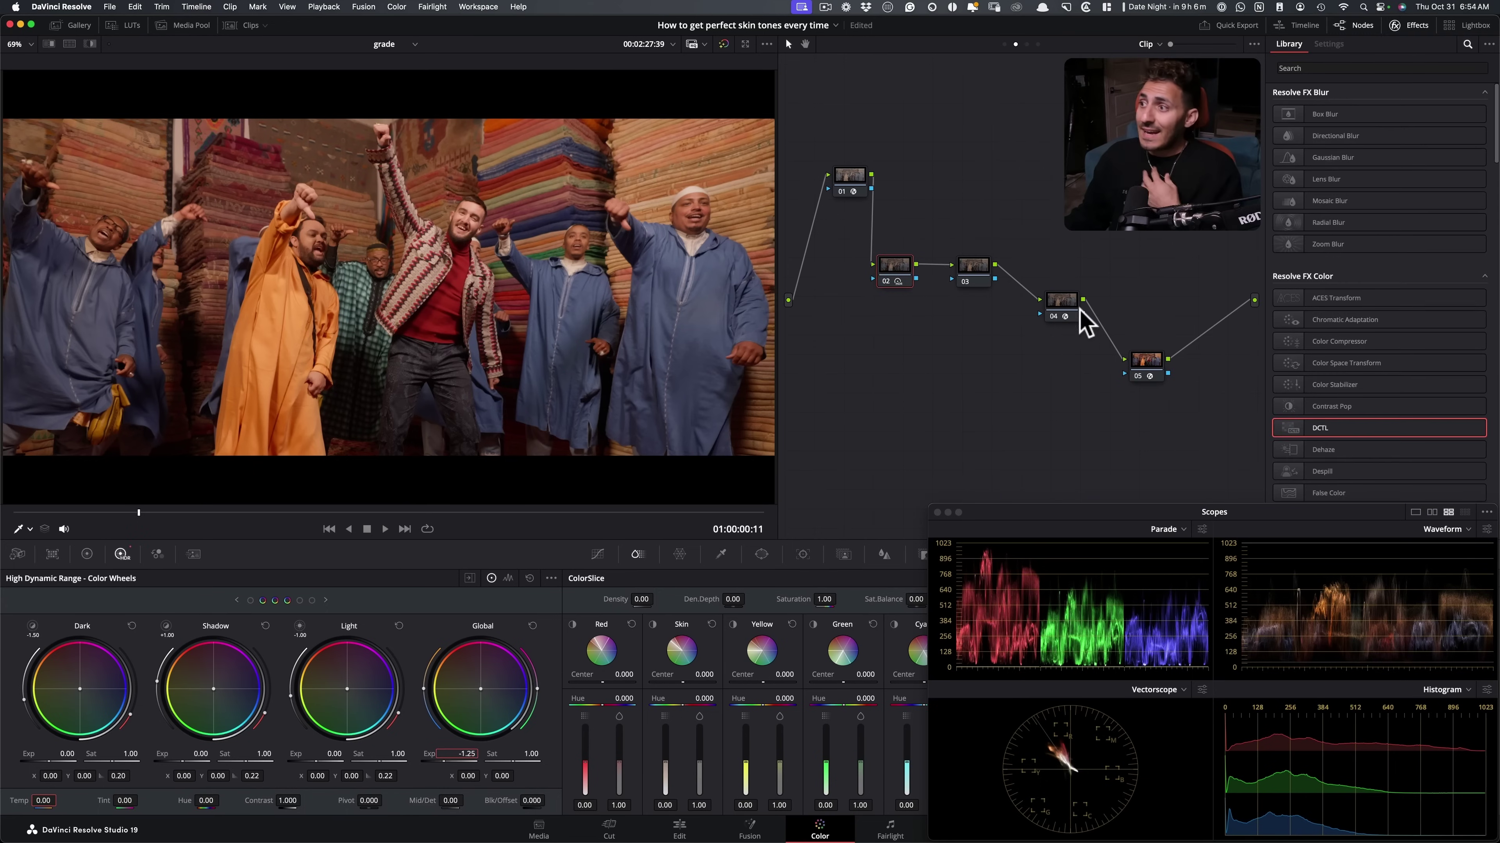
click(1062, 304)
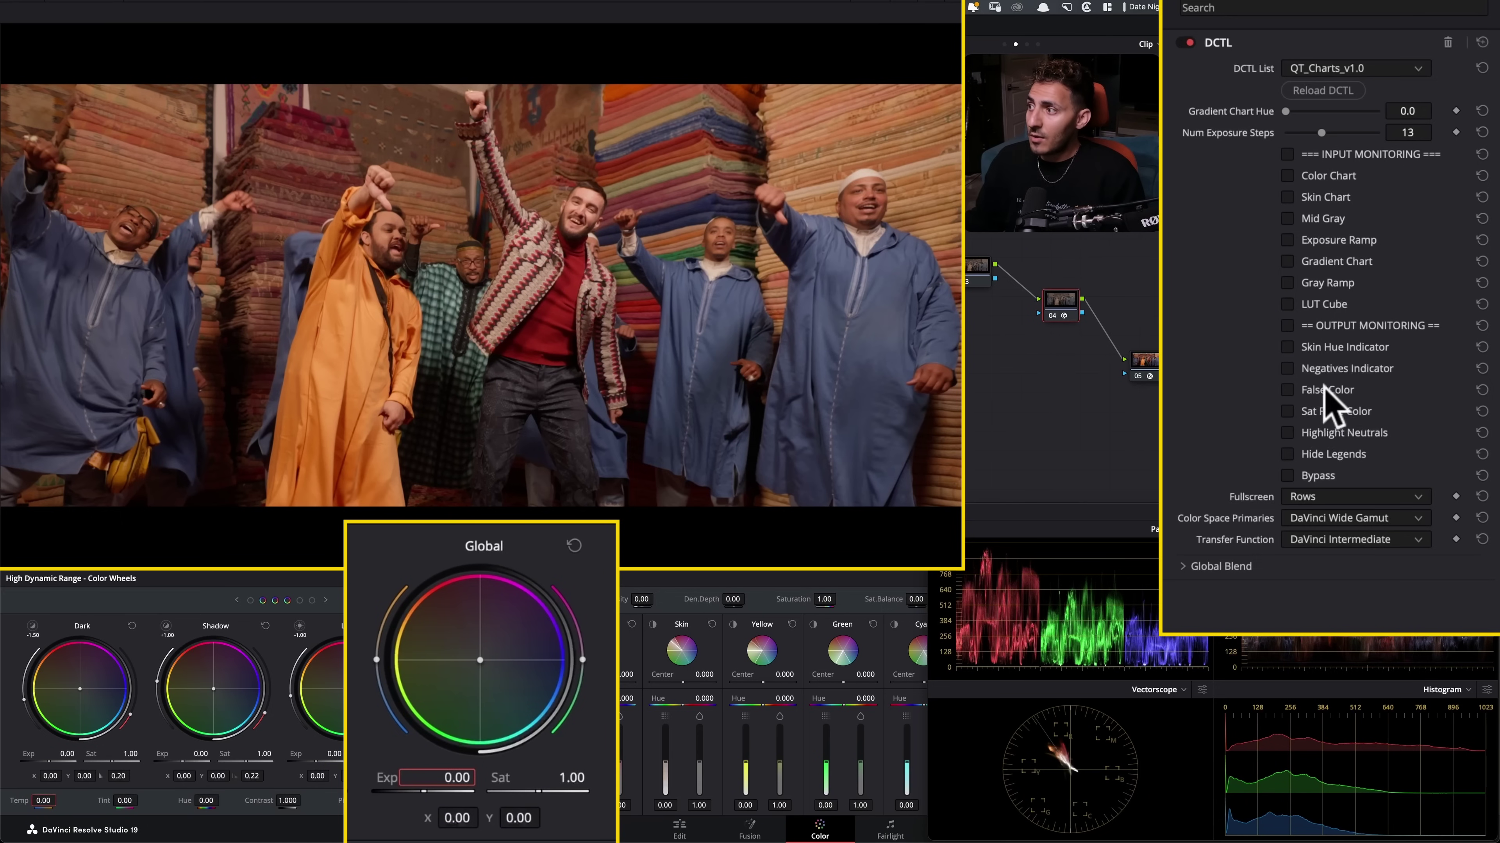
click(1376, 329)
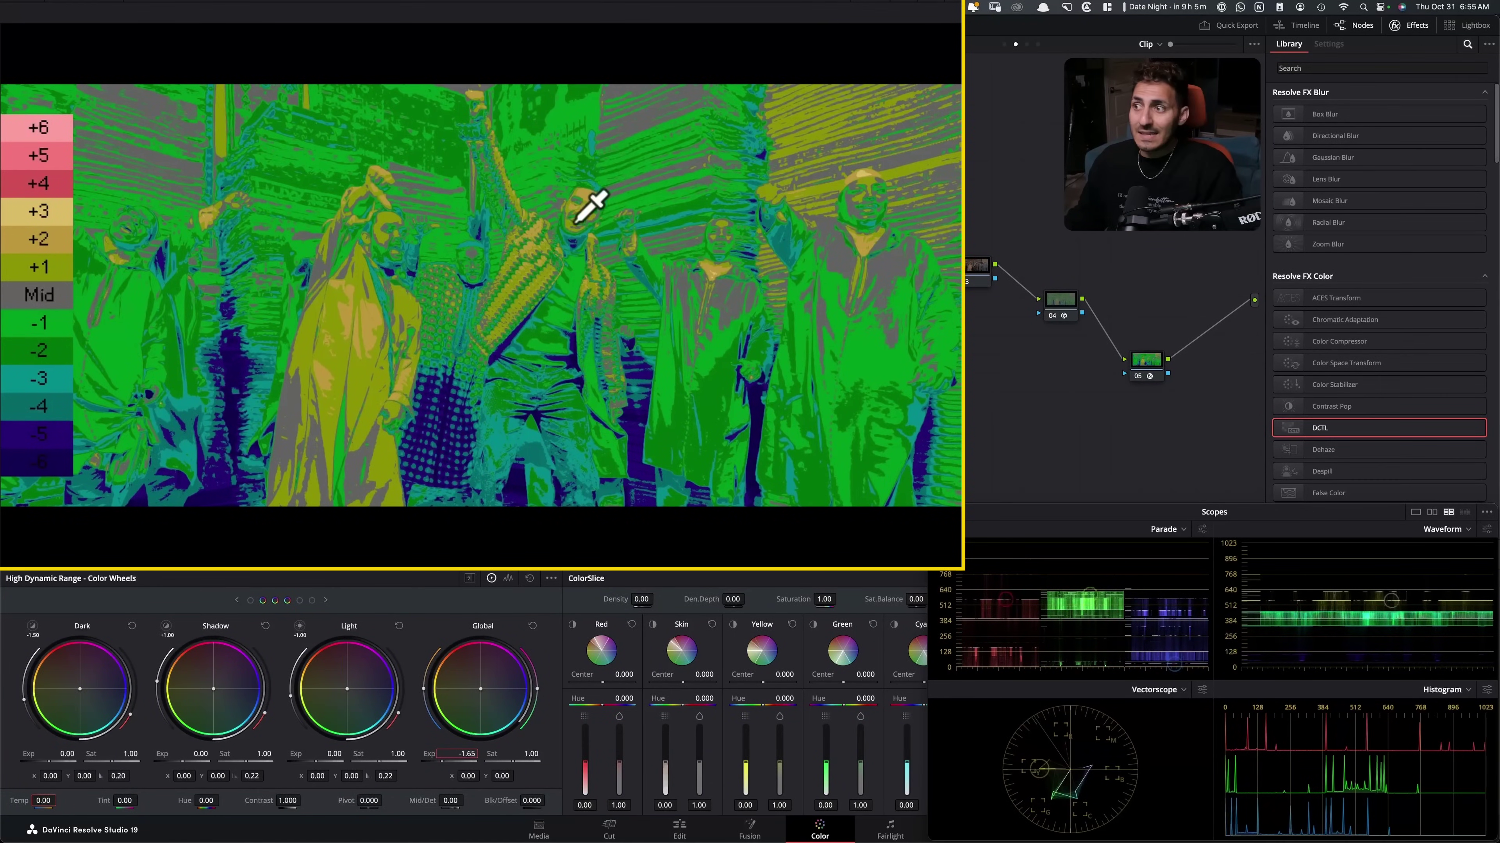
Lower the grade node's HDR Global exposure to -1.65, toggling the false-colour DCTL to compare
key(super+z)
key(super+shift+z)
click(1070, 312)
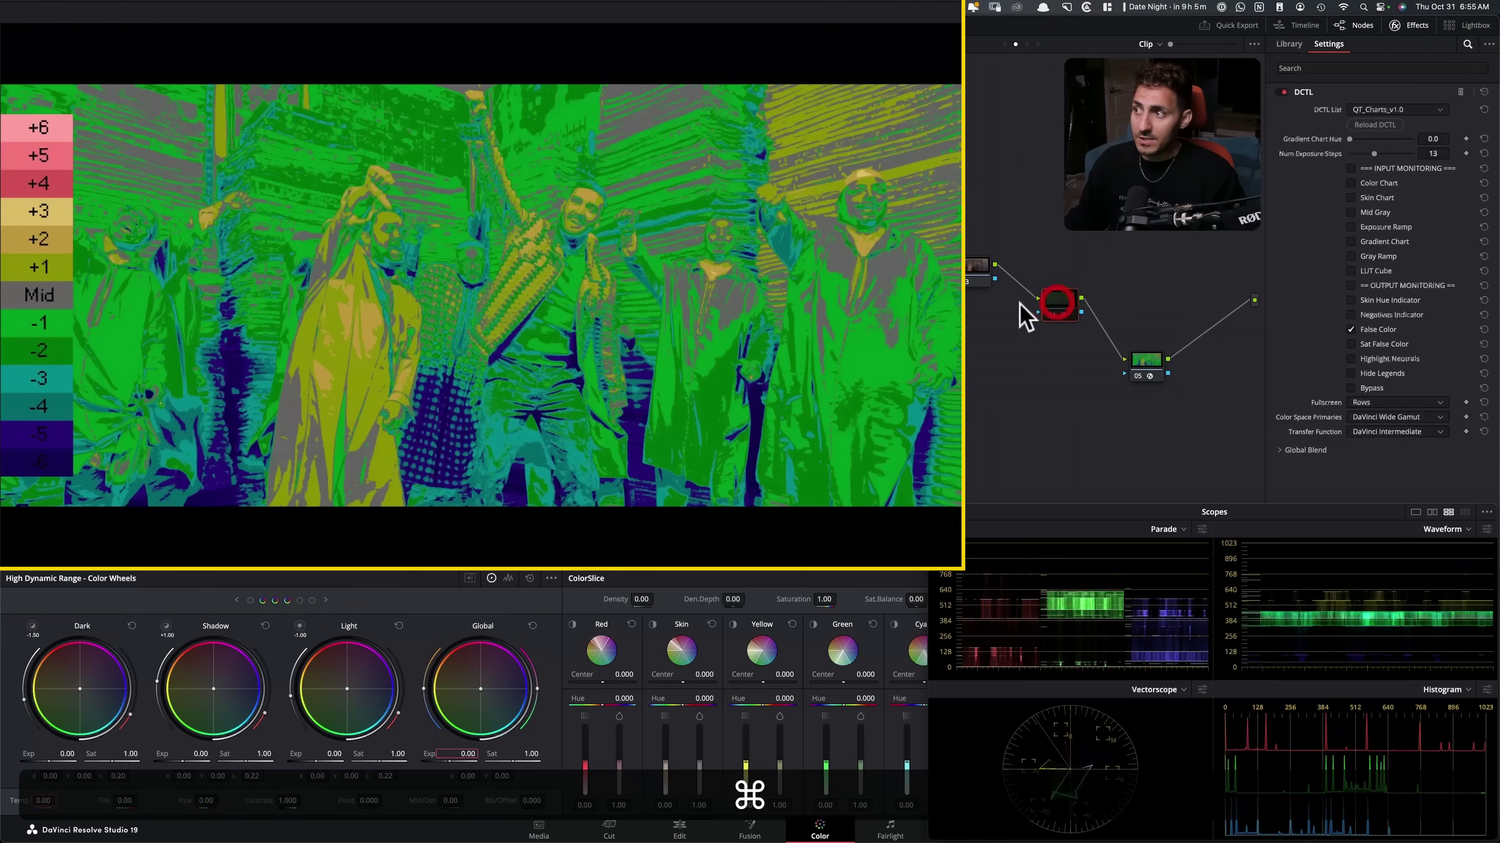
key(super+d)
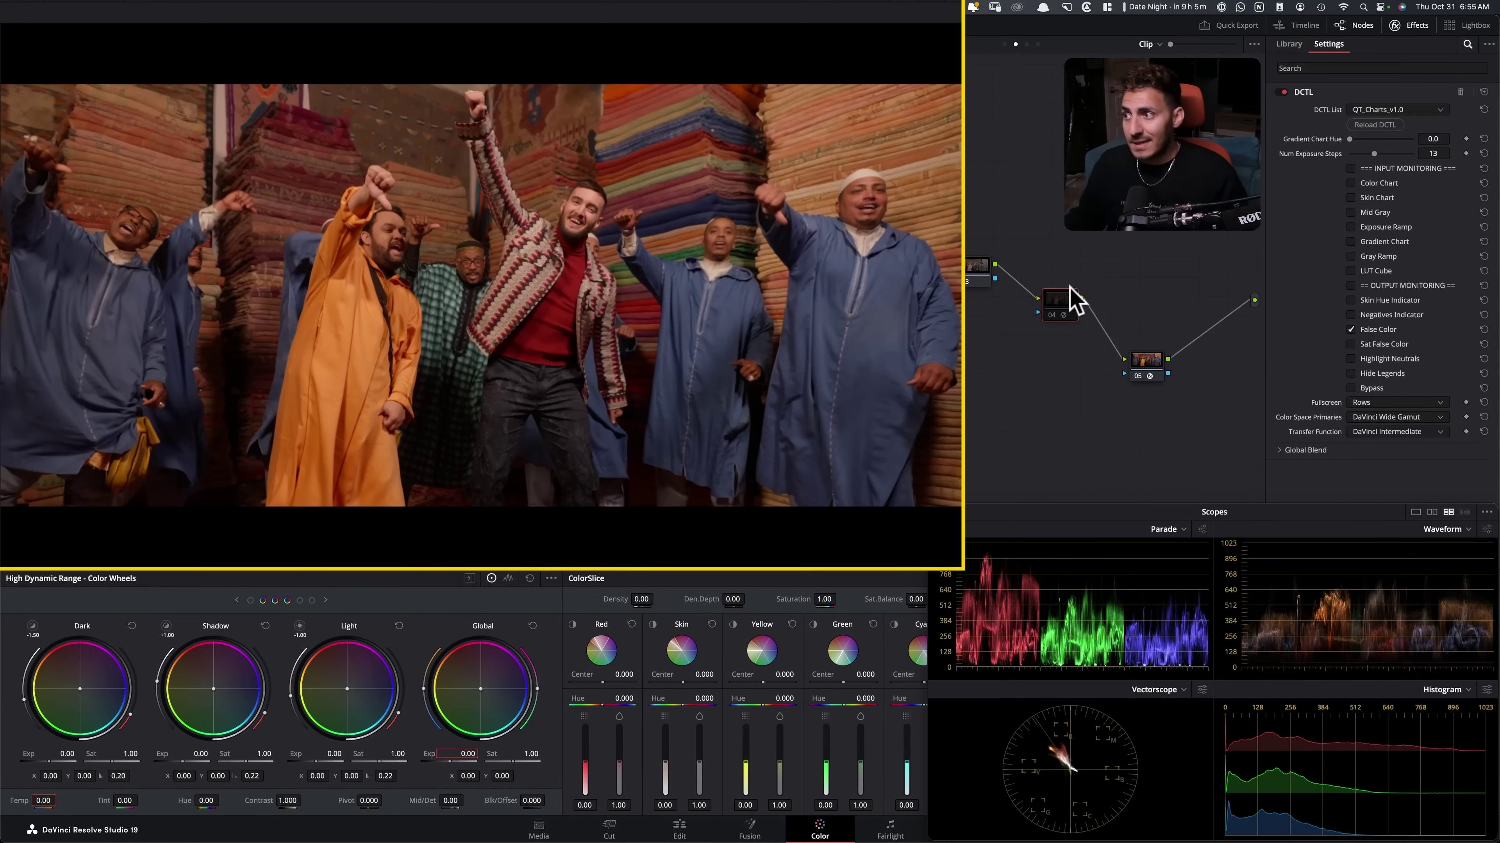
key(super+d)
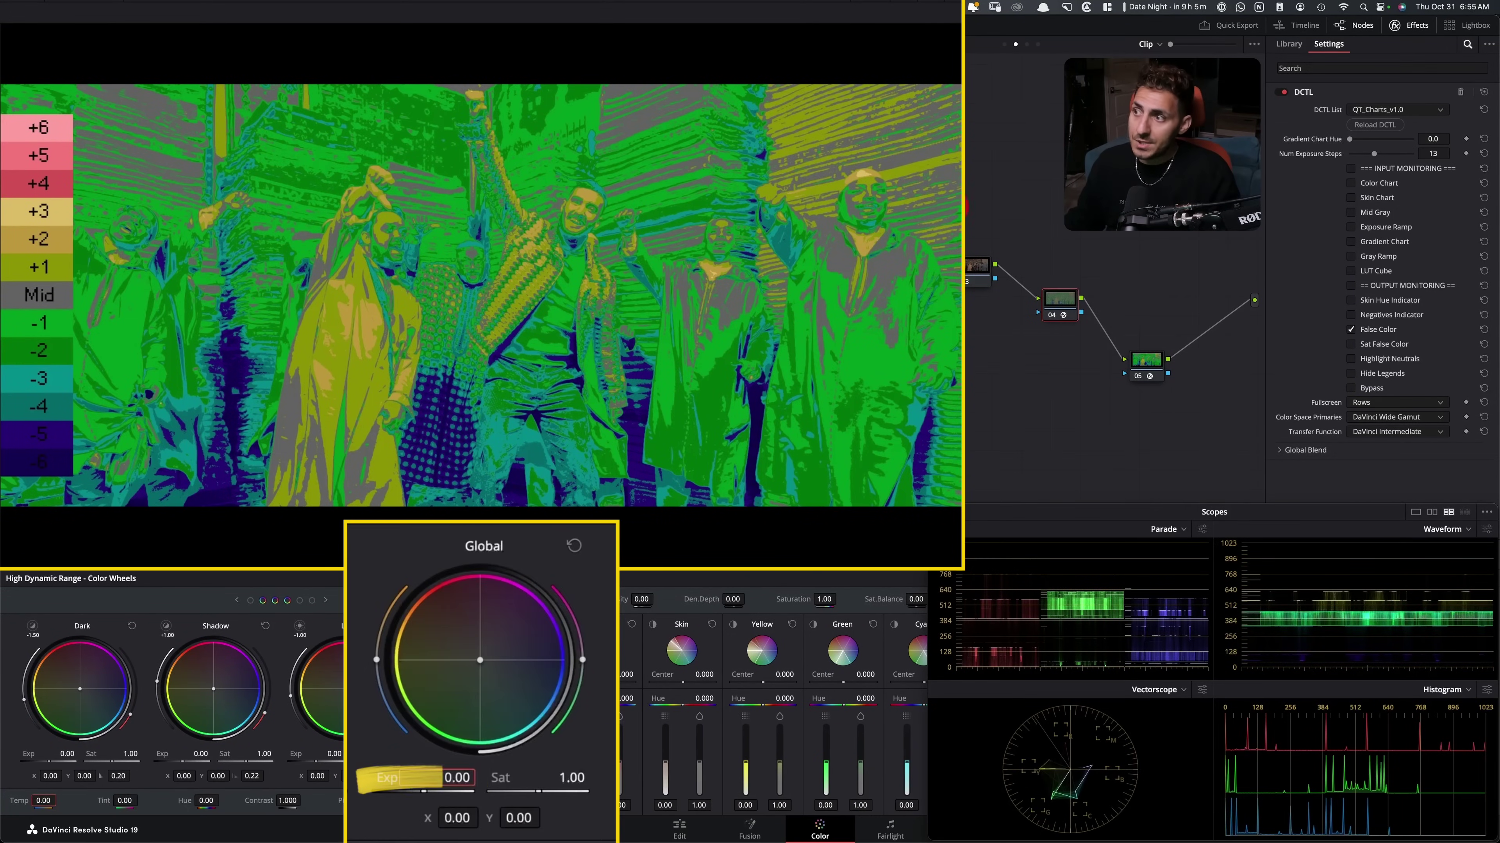
click(1004, 298)
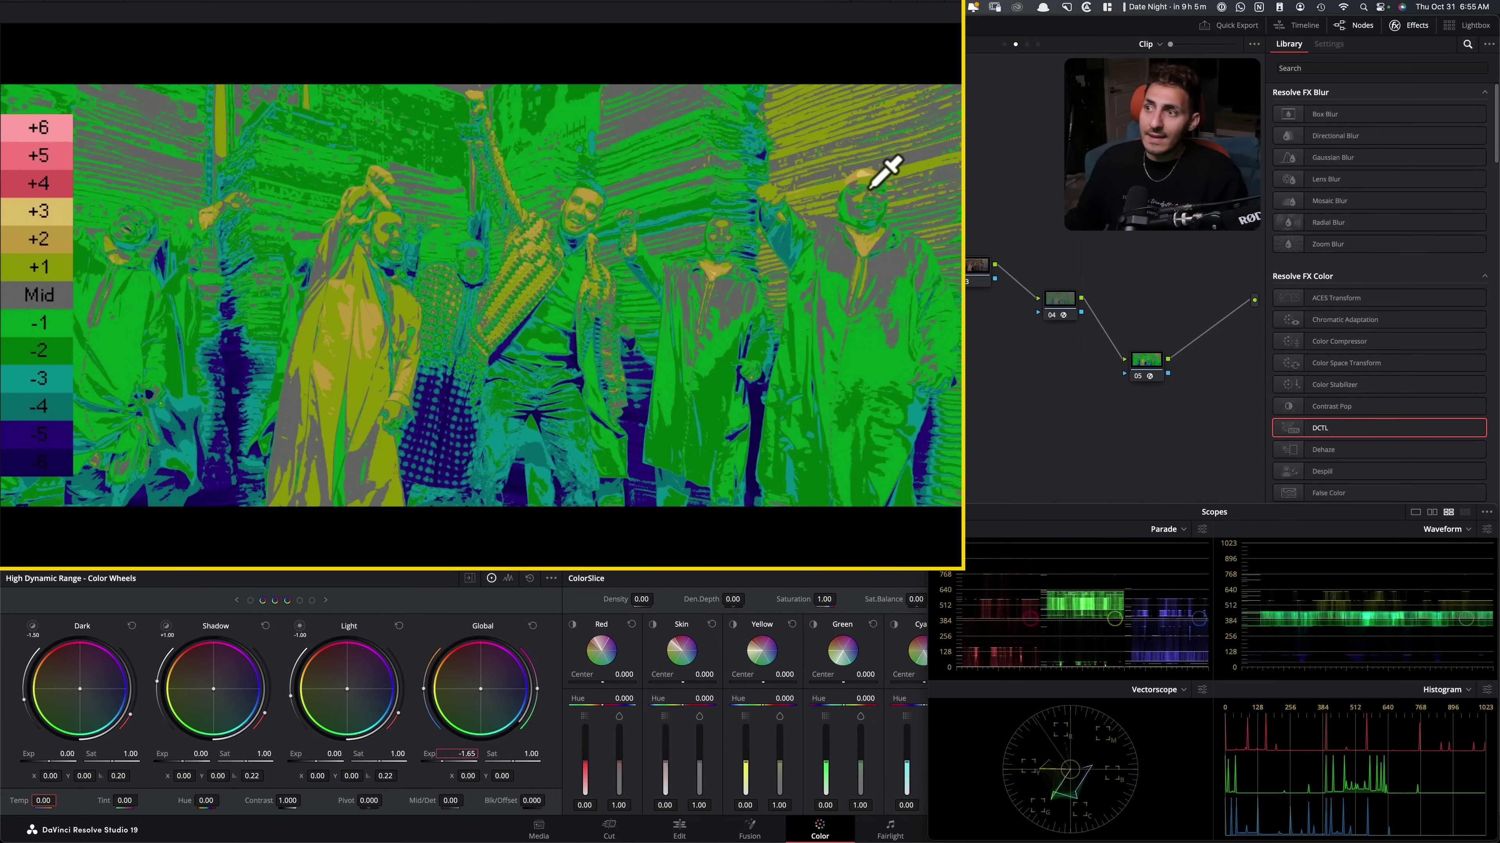
click(1057, 301)
key(super+d)
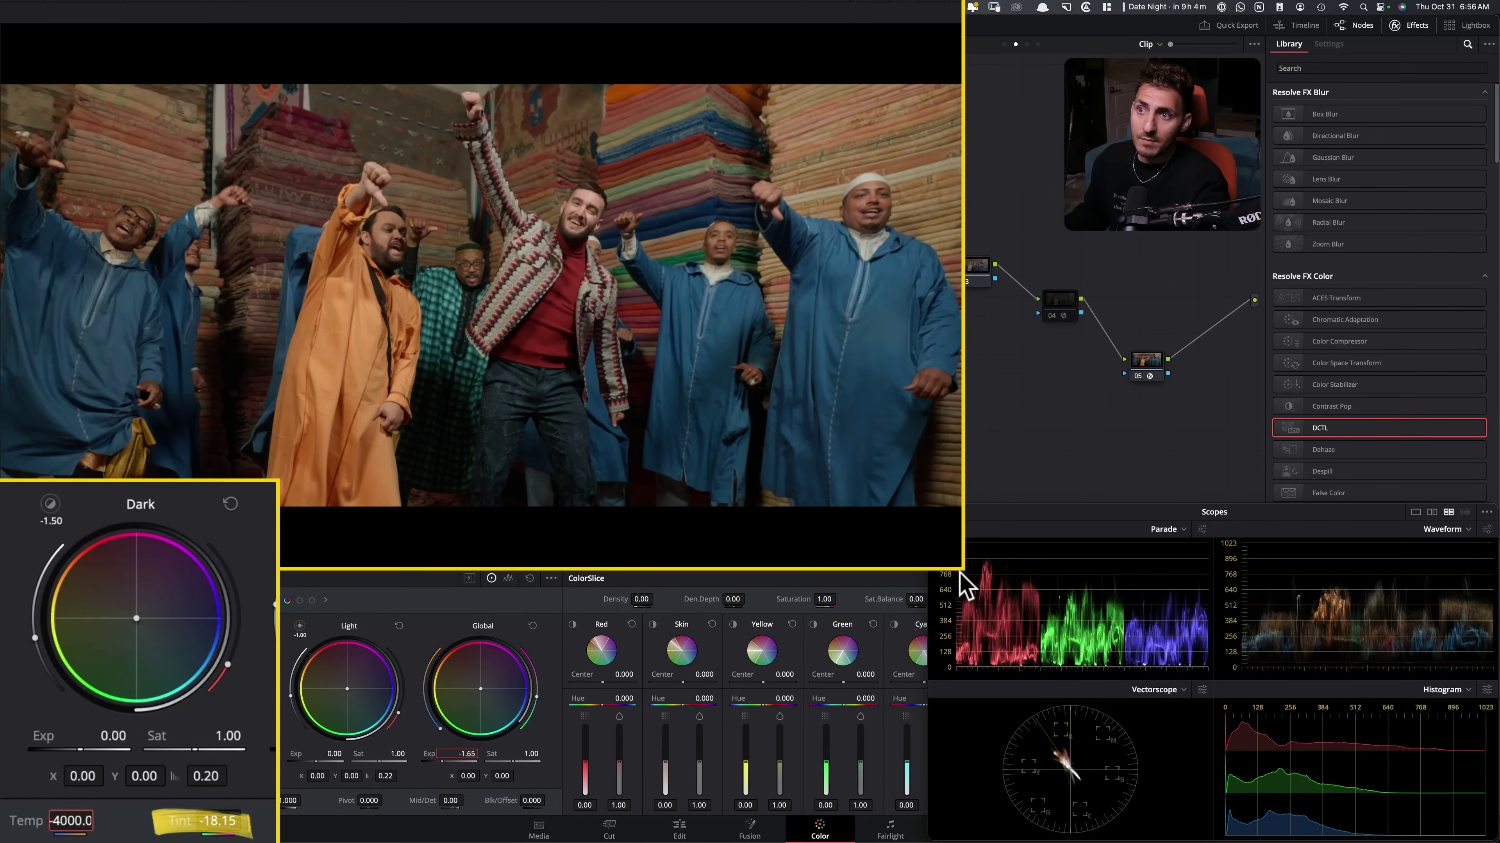
Switch node 04's DCTL from False Color to Skin Hue Indicator, then show the Primaries wheels
click(1061, 302)
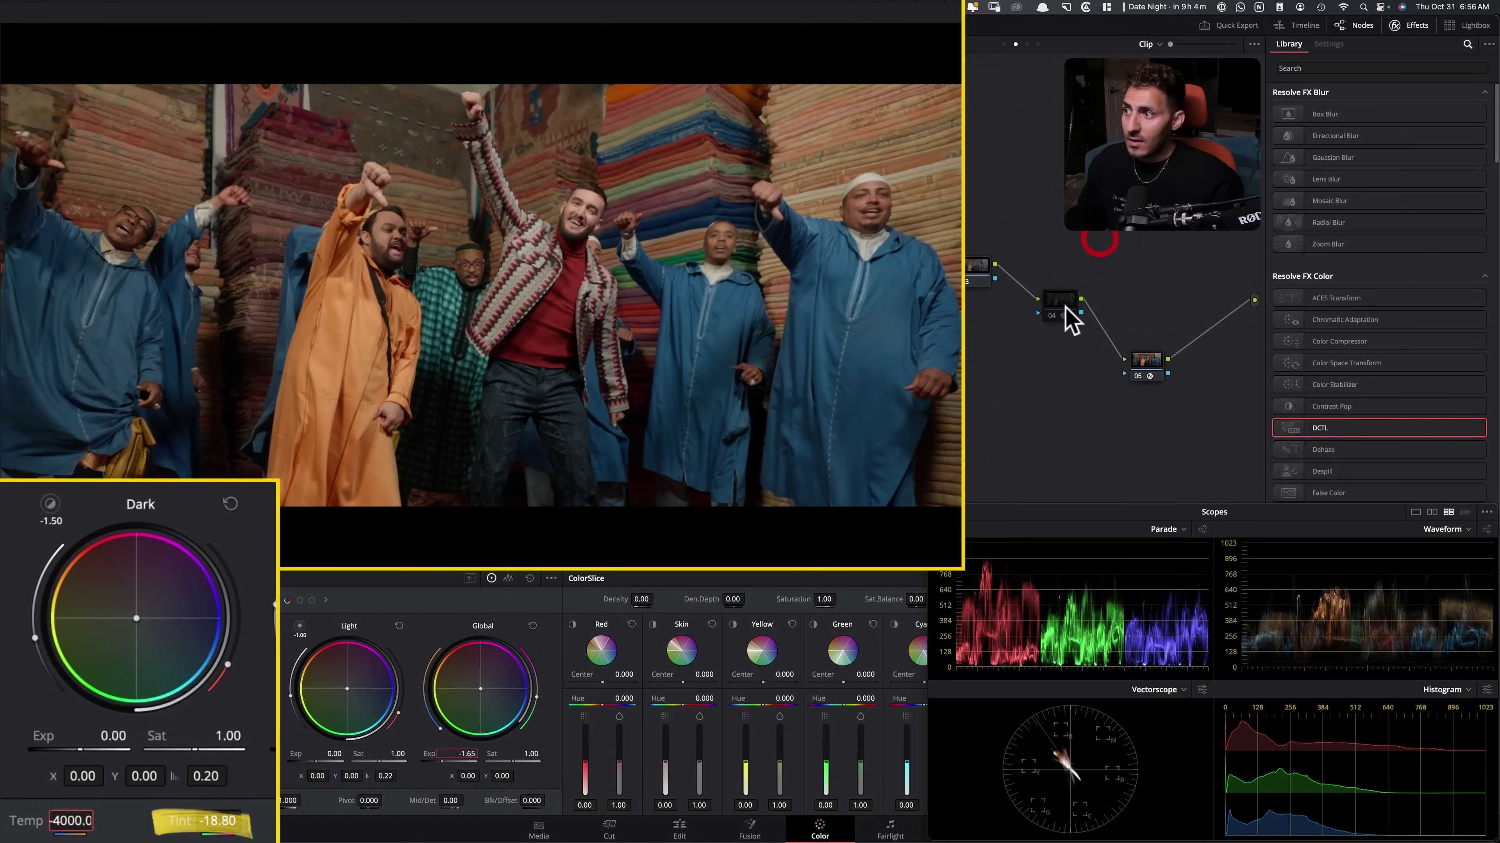
key(super+d)
click(1323, 390)
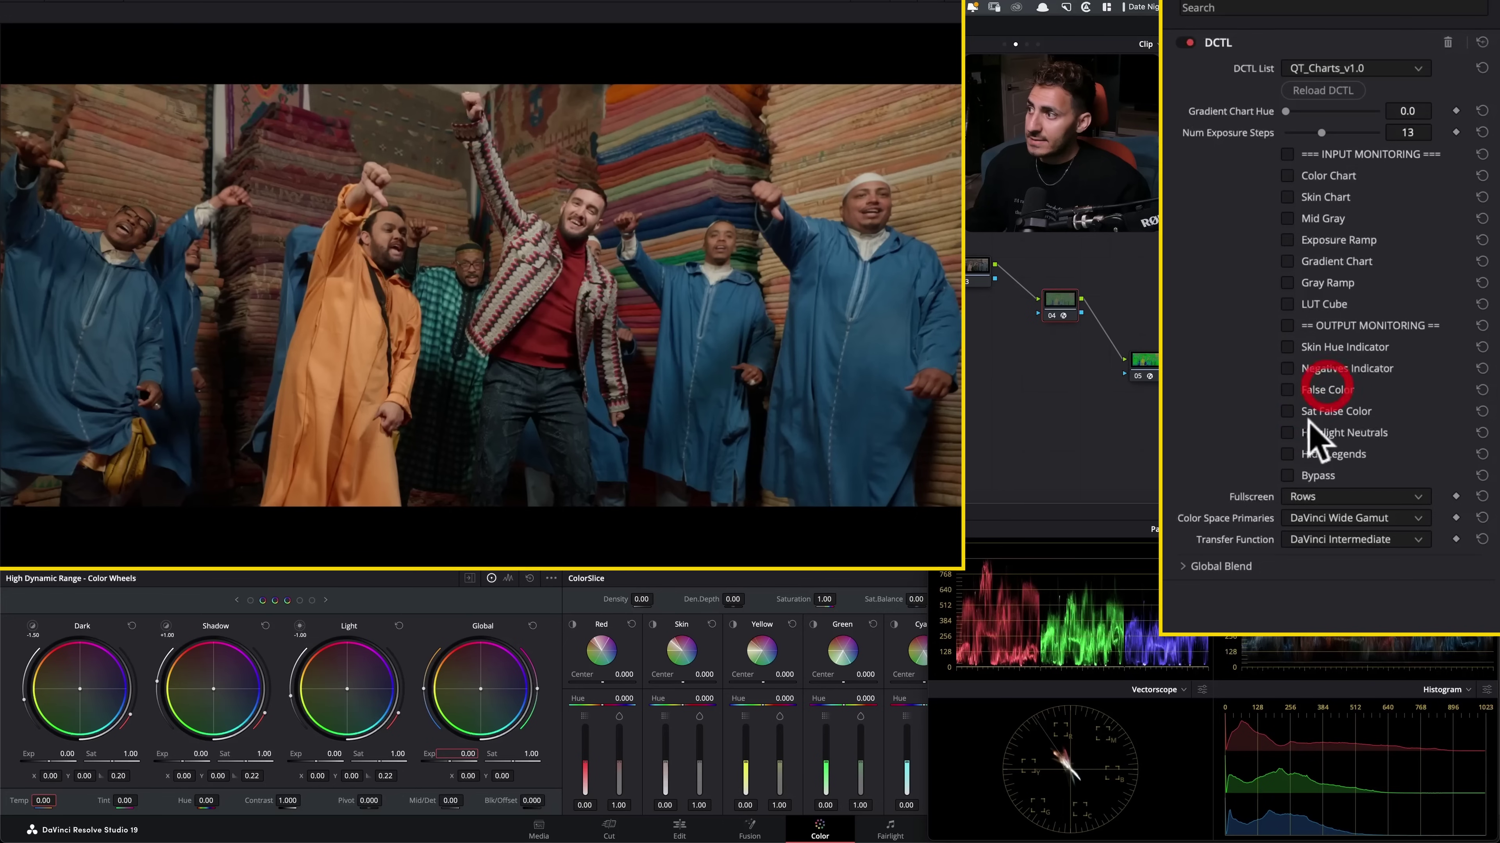
click(1346, 347)
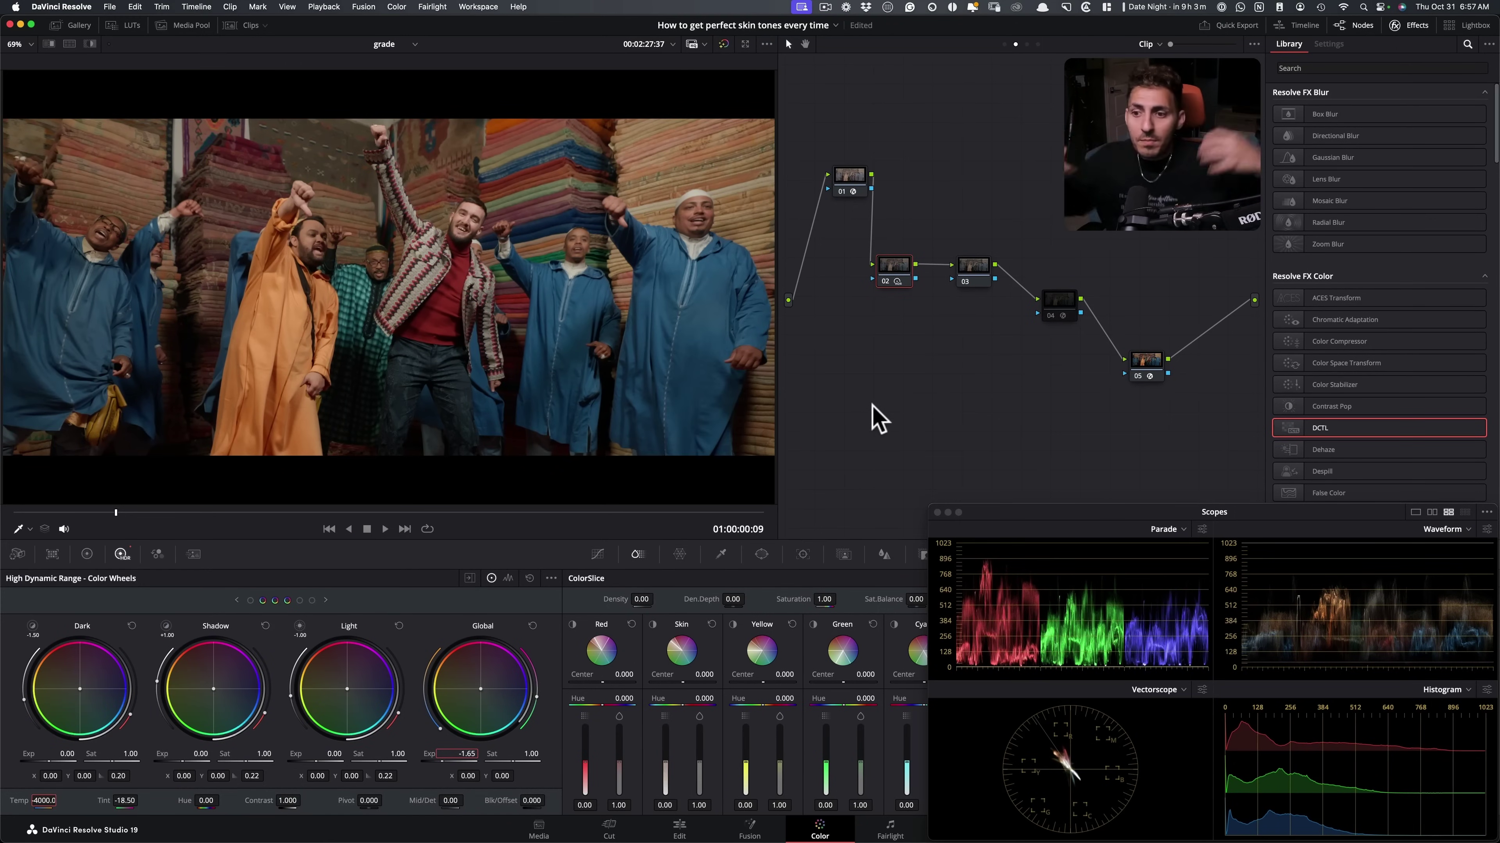
click(81, 554)
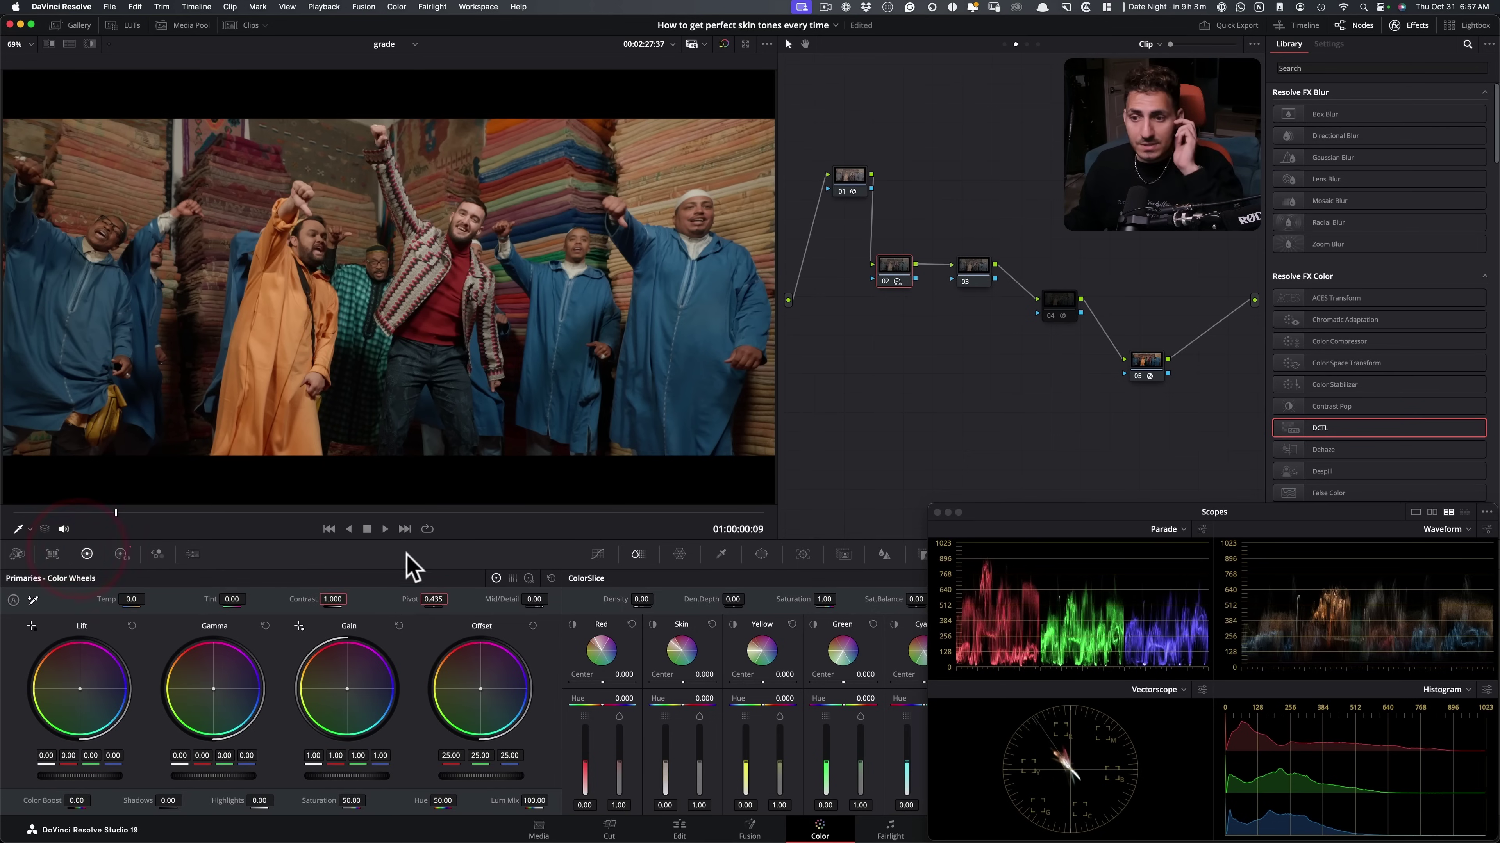
Set the Primaries pivot to 0.335
click(427, 600)
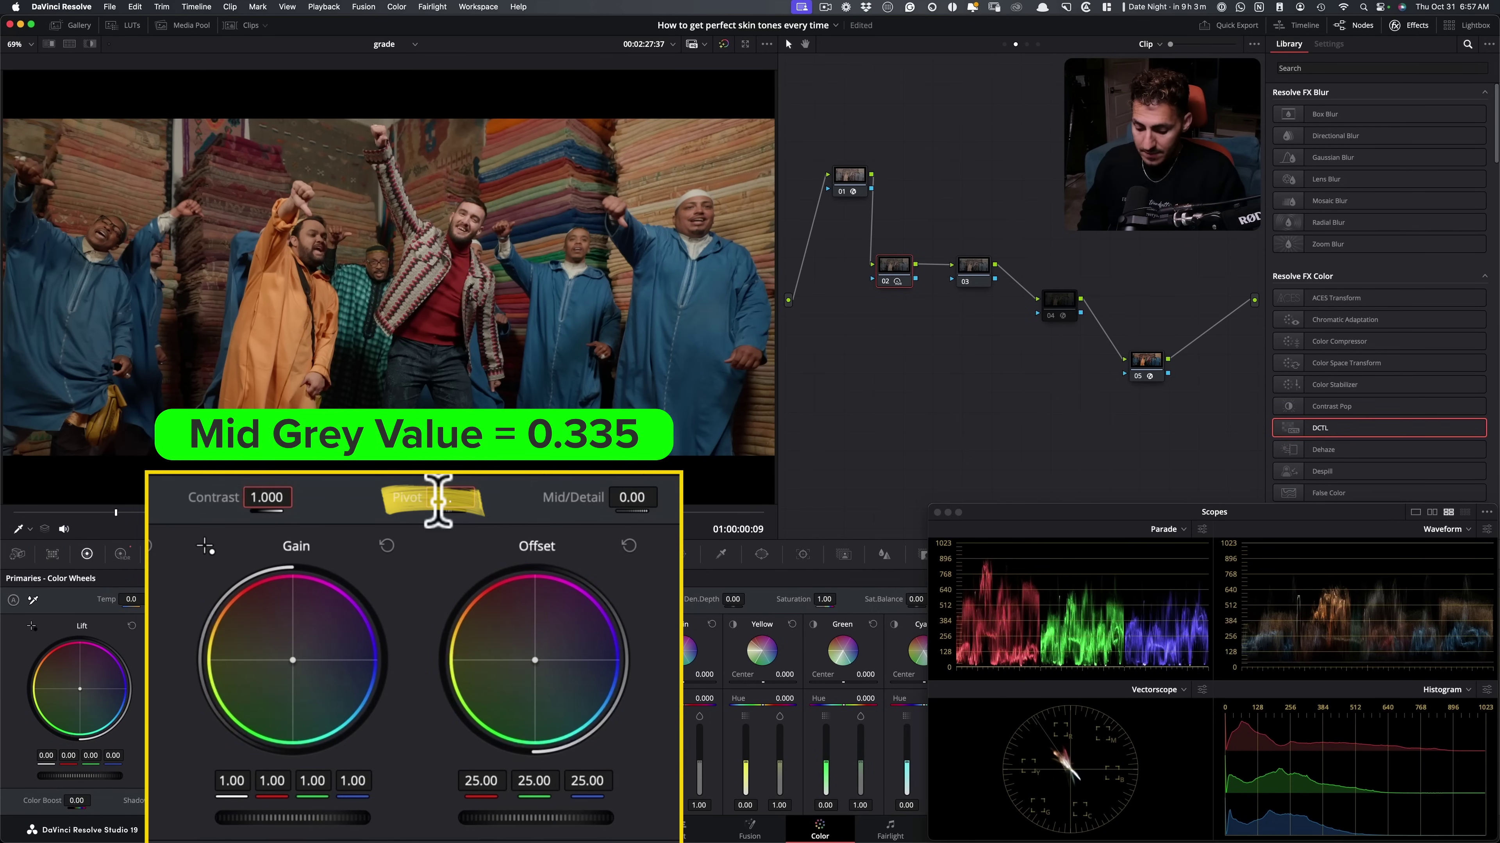
text(0.335)
key(Return)
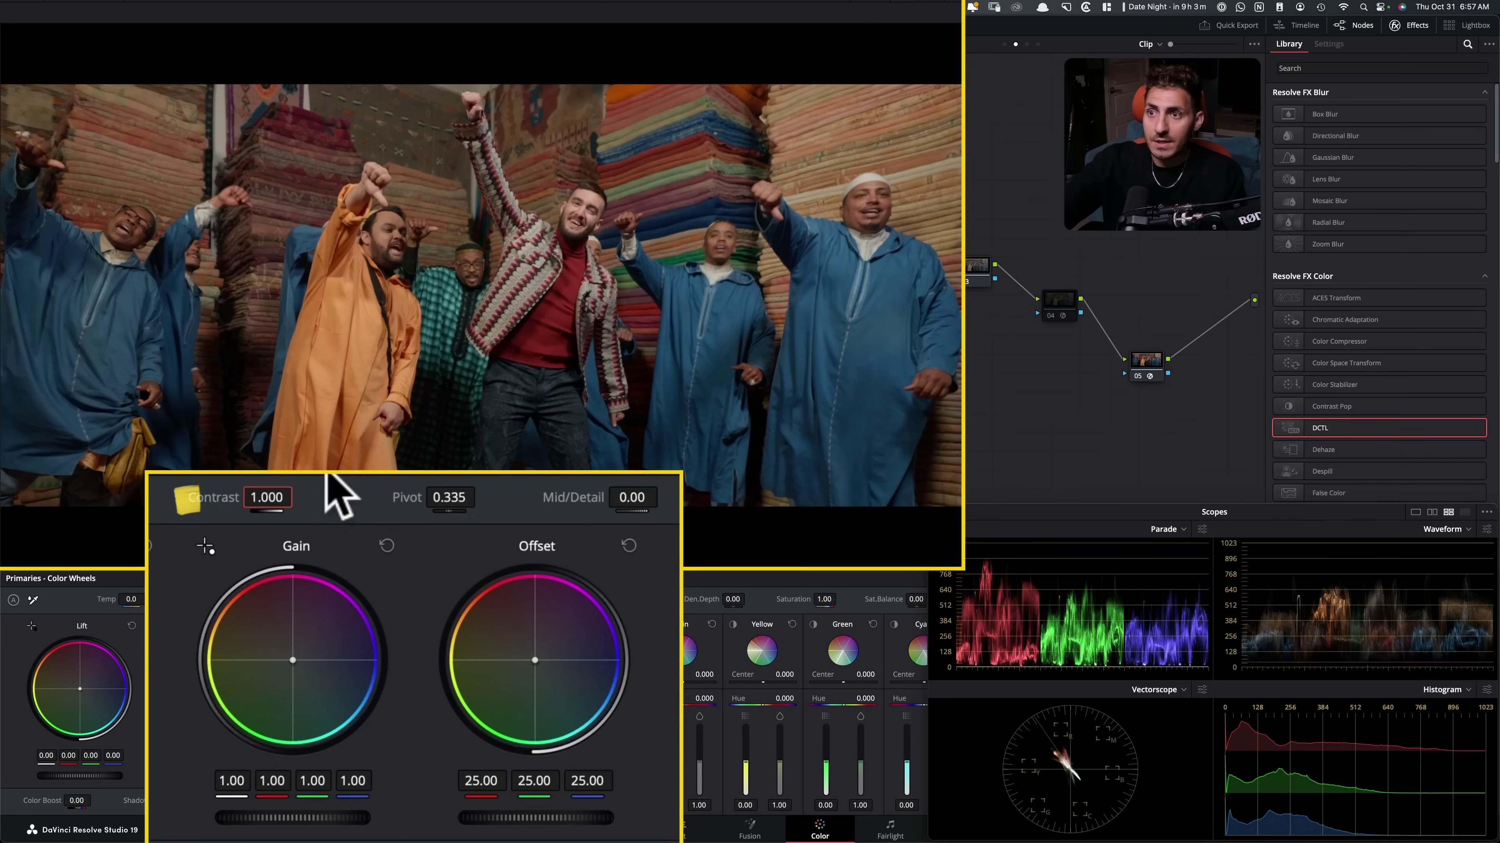
Raise contrast to 1.111 and re-enable the skin hue overlay on the DCTL node
scroll(339, 497, up, 5)
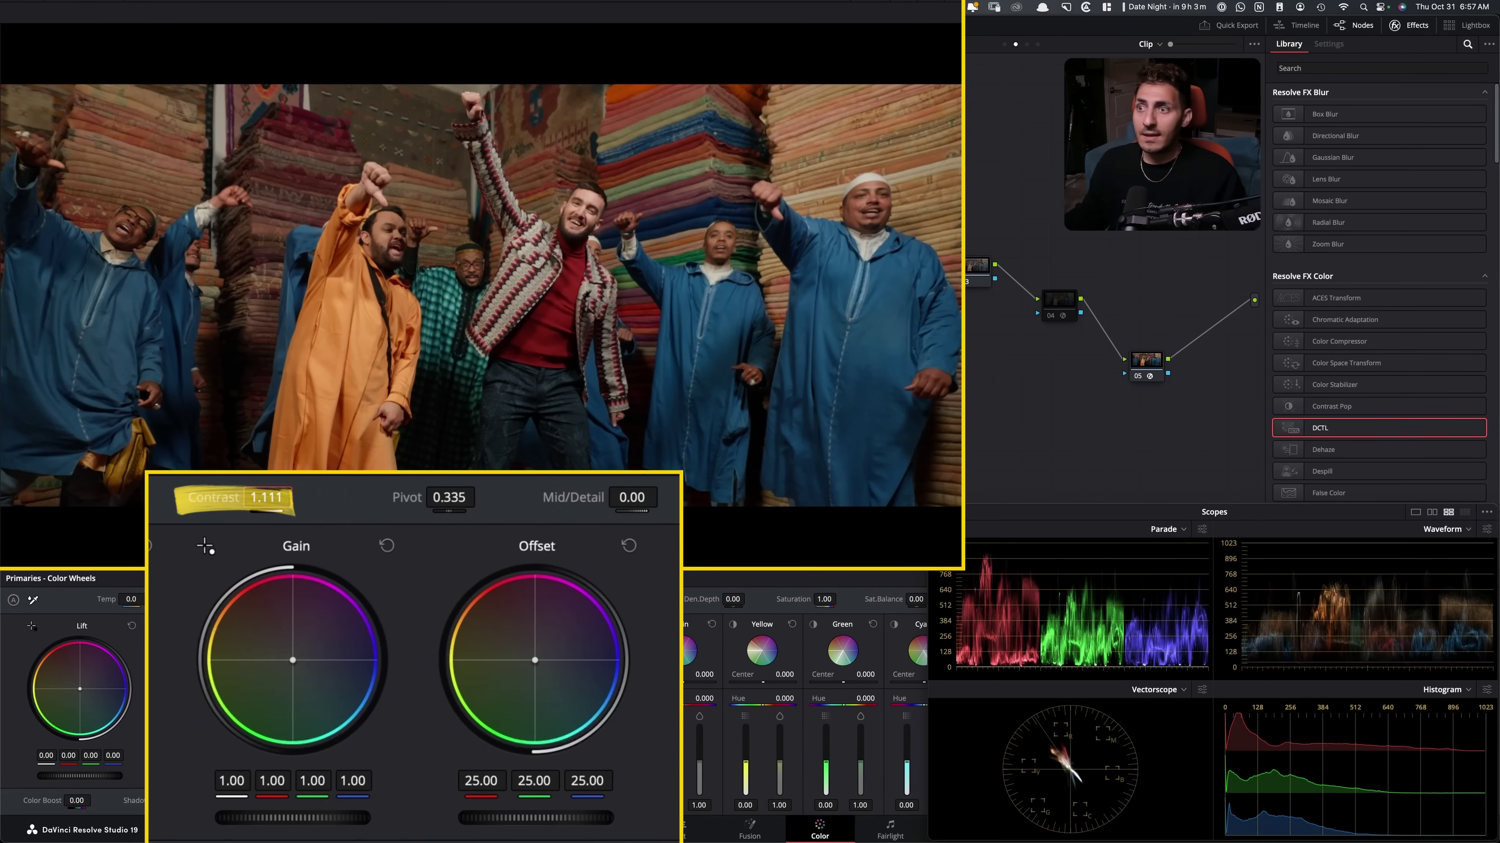
click(1051, 304)
key(super+d)
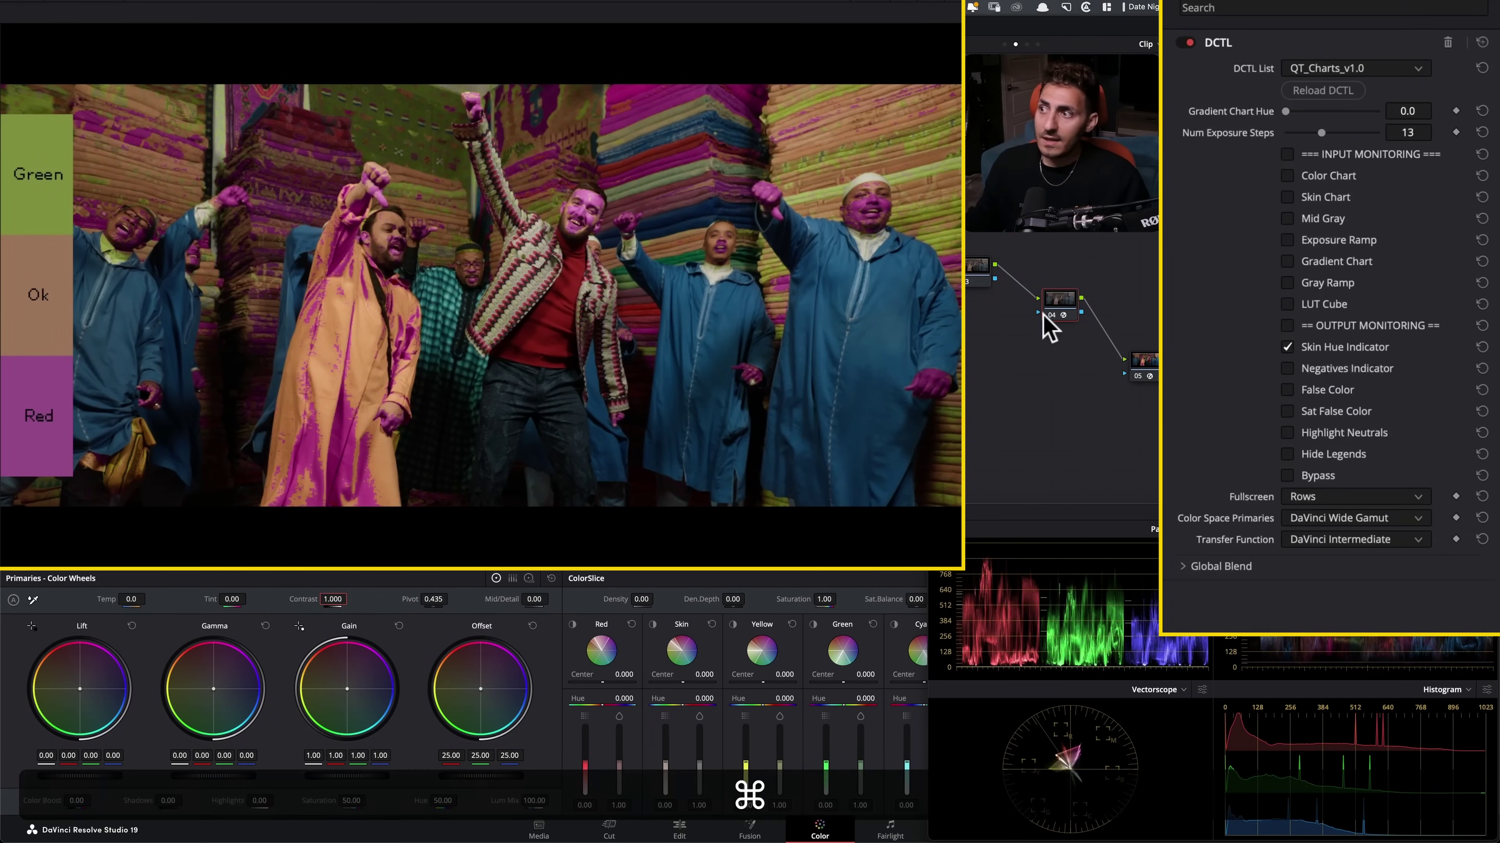
Replace the Skin Hue Indicator with False Color, then try Sat False Color instead
click(1287, 347)
click(1328, 391)
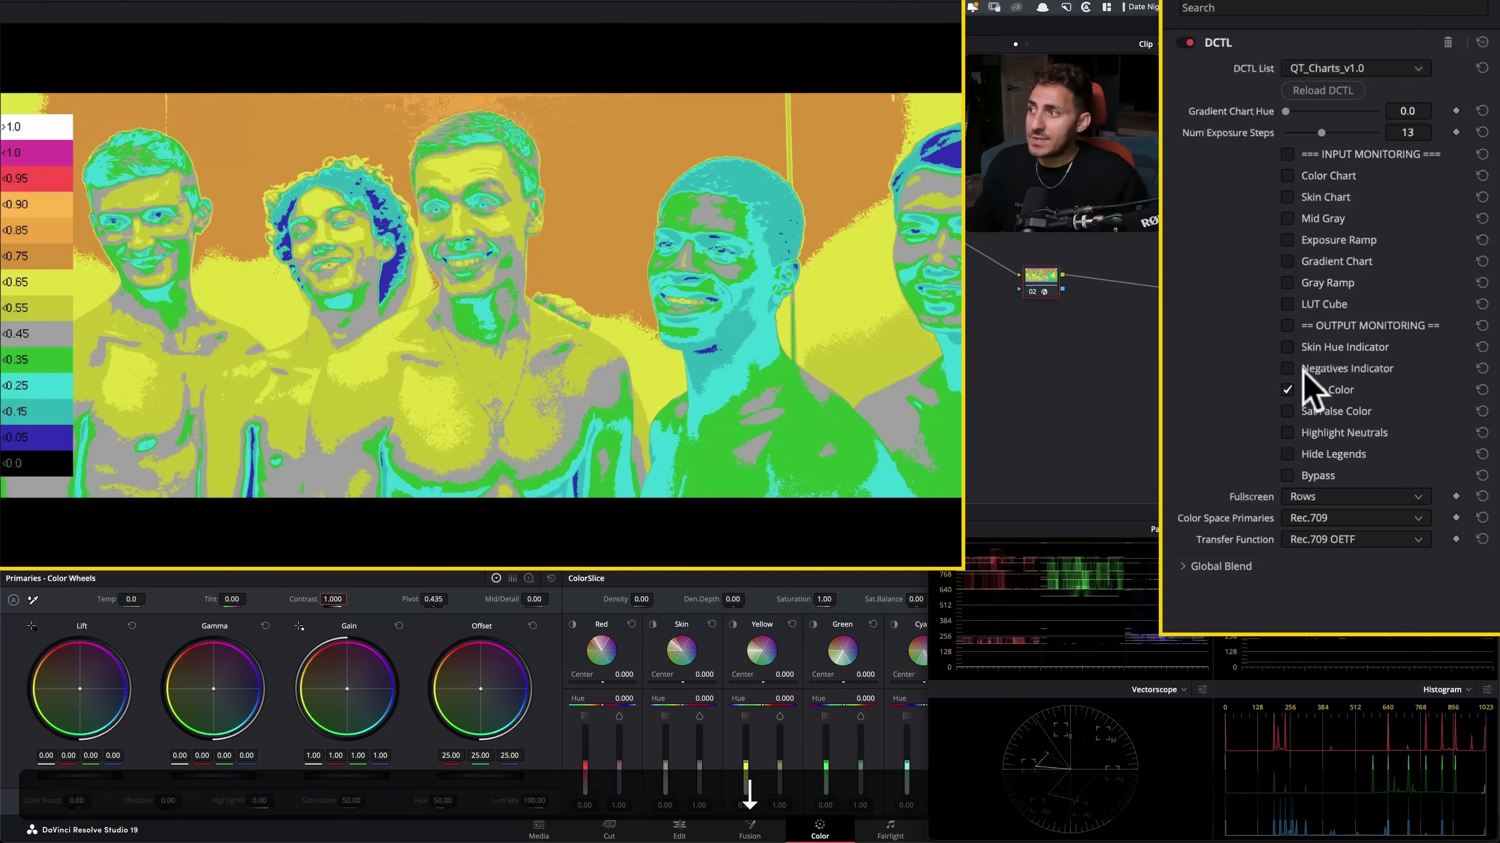
click(1316, 391)
click(1322, 413)
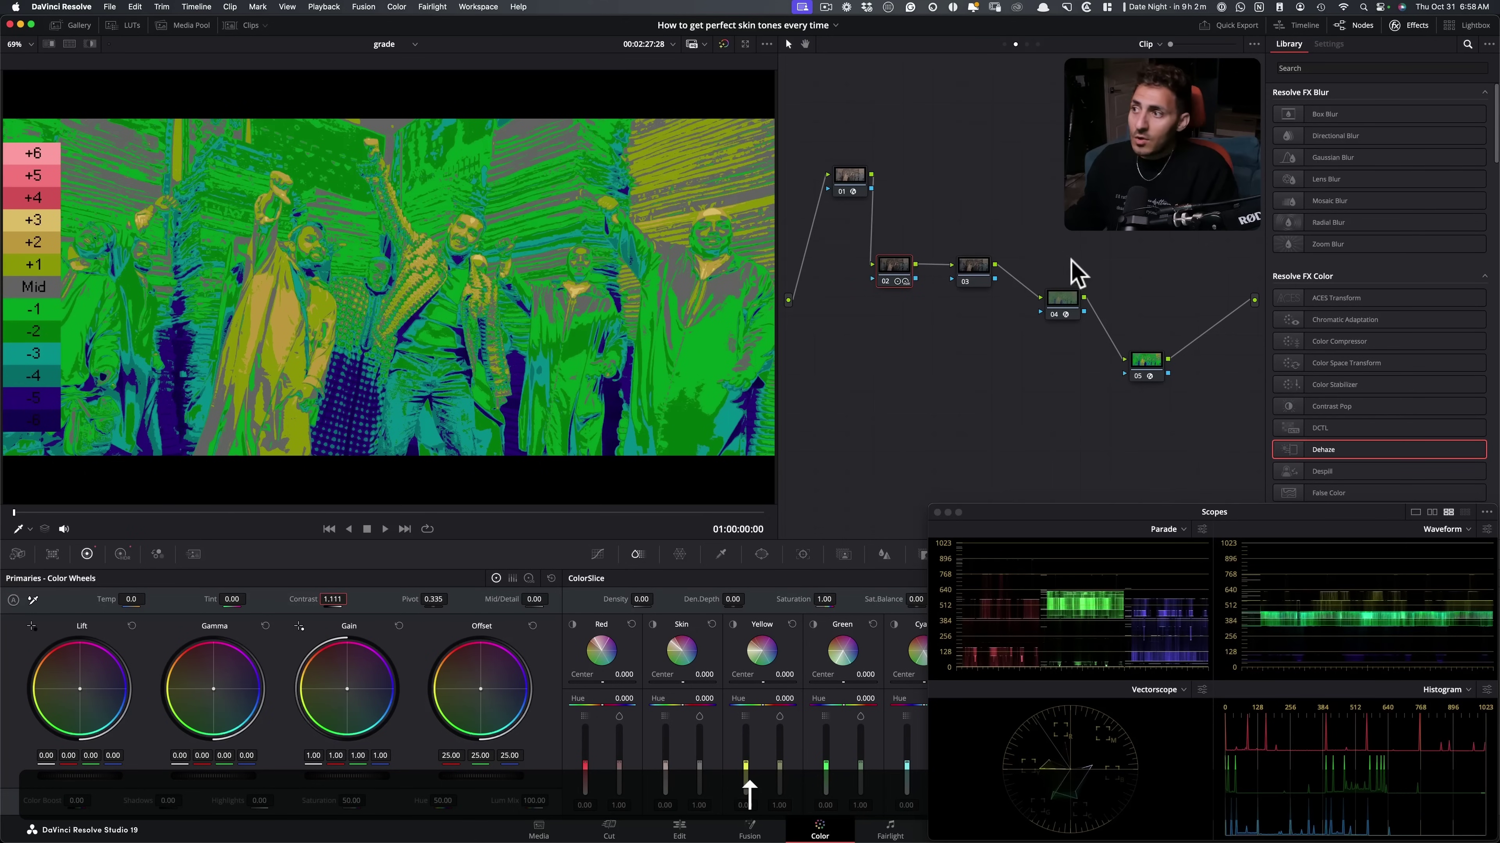
Switch node 04 to Sat False Color and lower ColorSlice Skin saturation from 1.00 to 0.70
click(1060, 300)
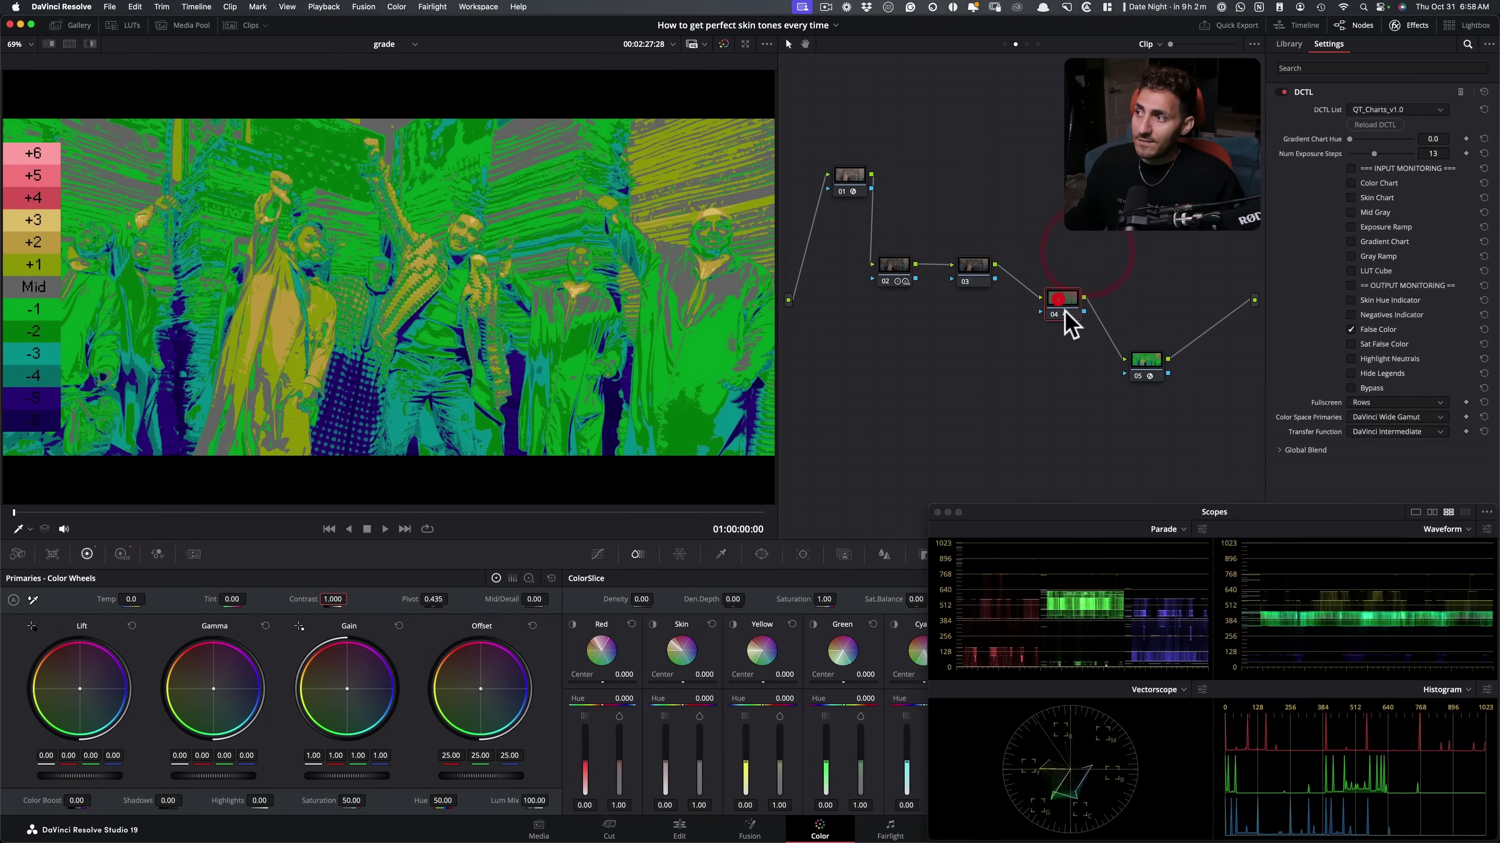
click(1351, 330)
click(1350, 344)
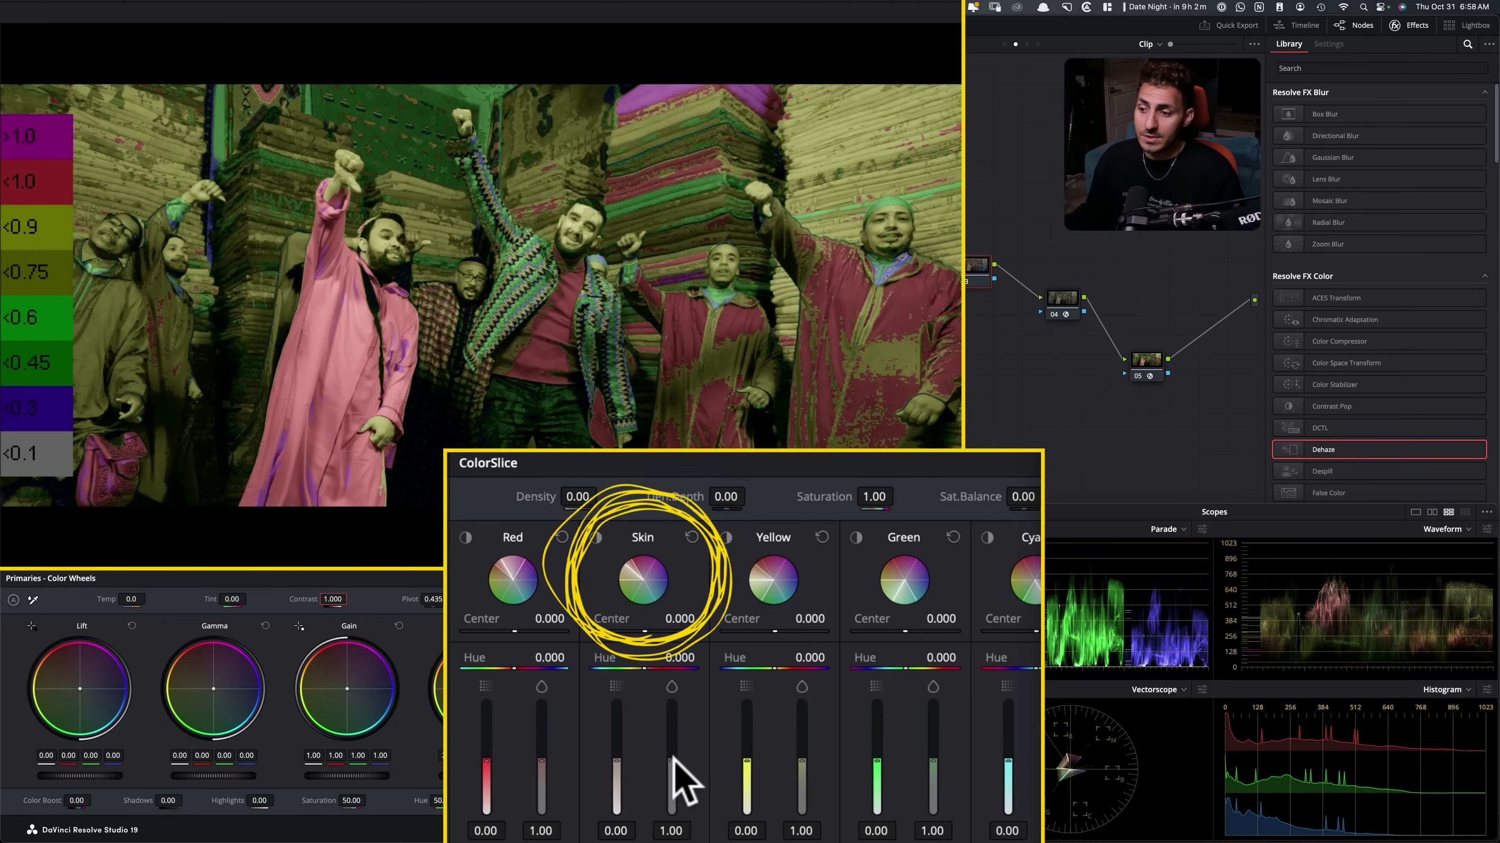
drag(672, 761, 671, 772)
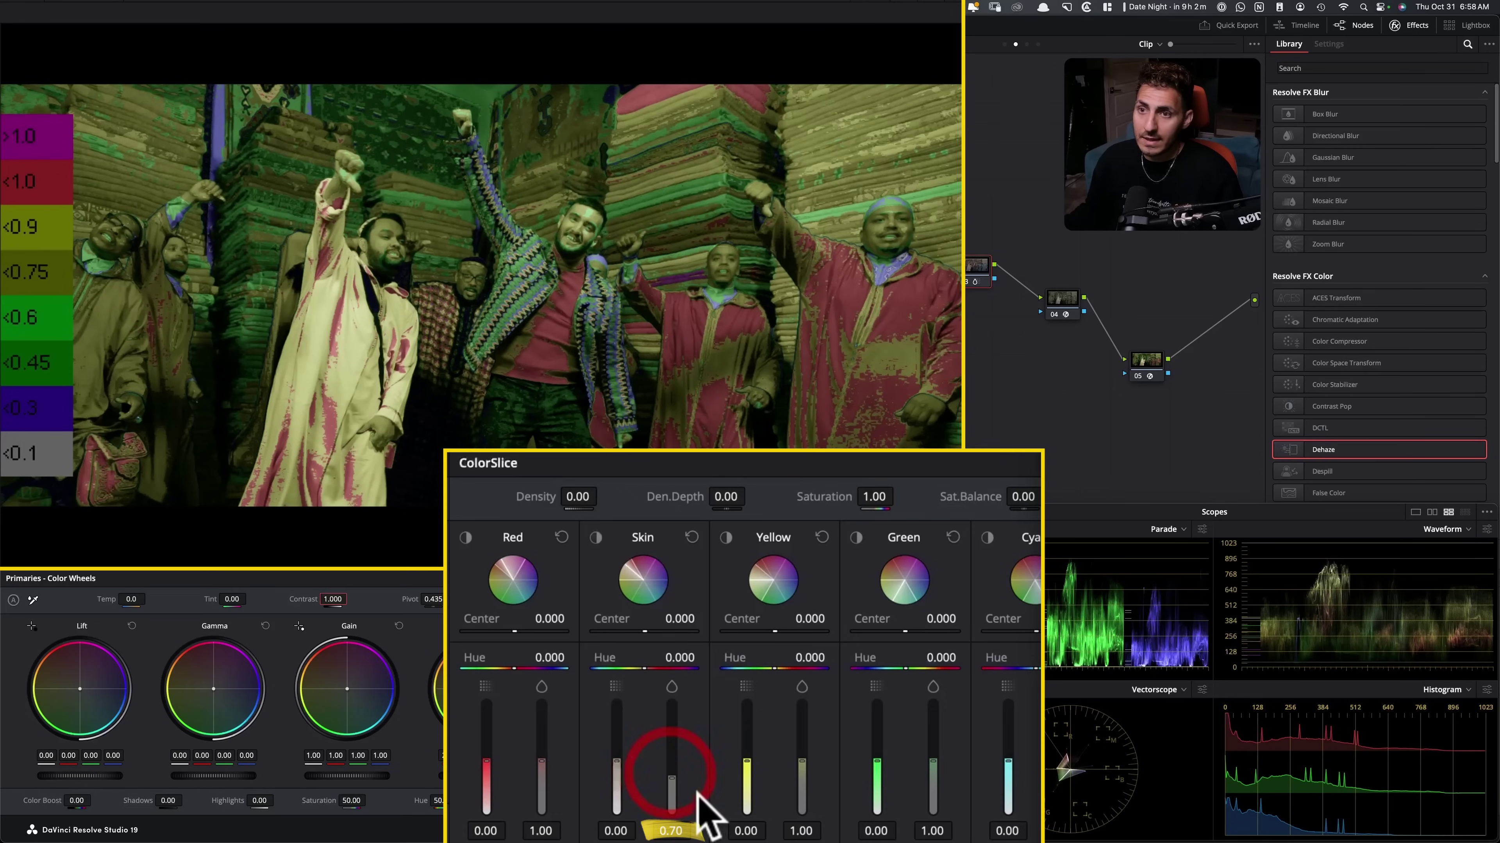
Disable node 04's false-colour overlay to view the image, then re-enable it
click(1069, 300)
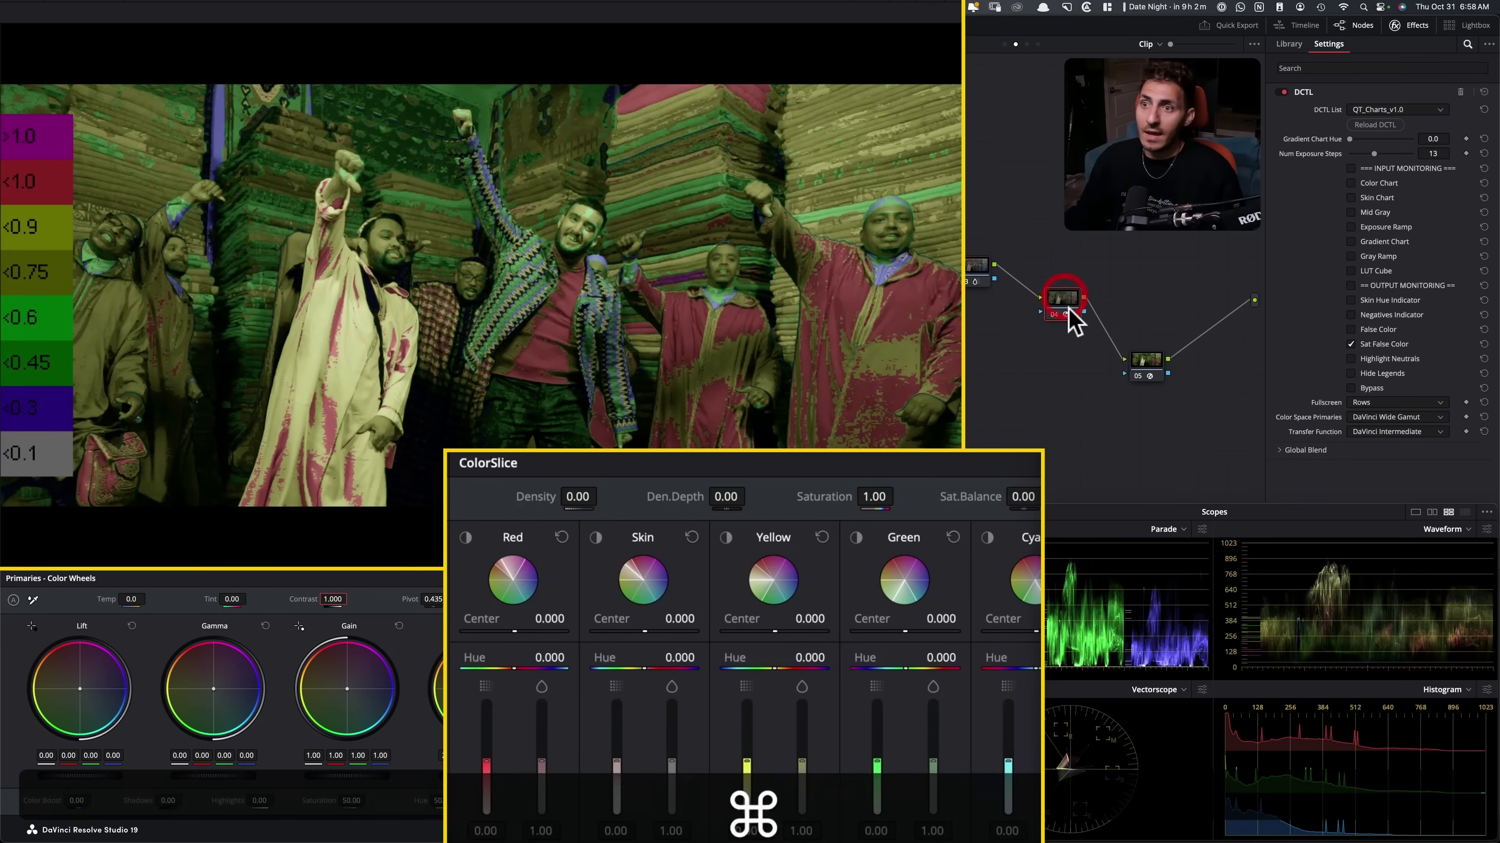
key(super+d)
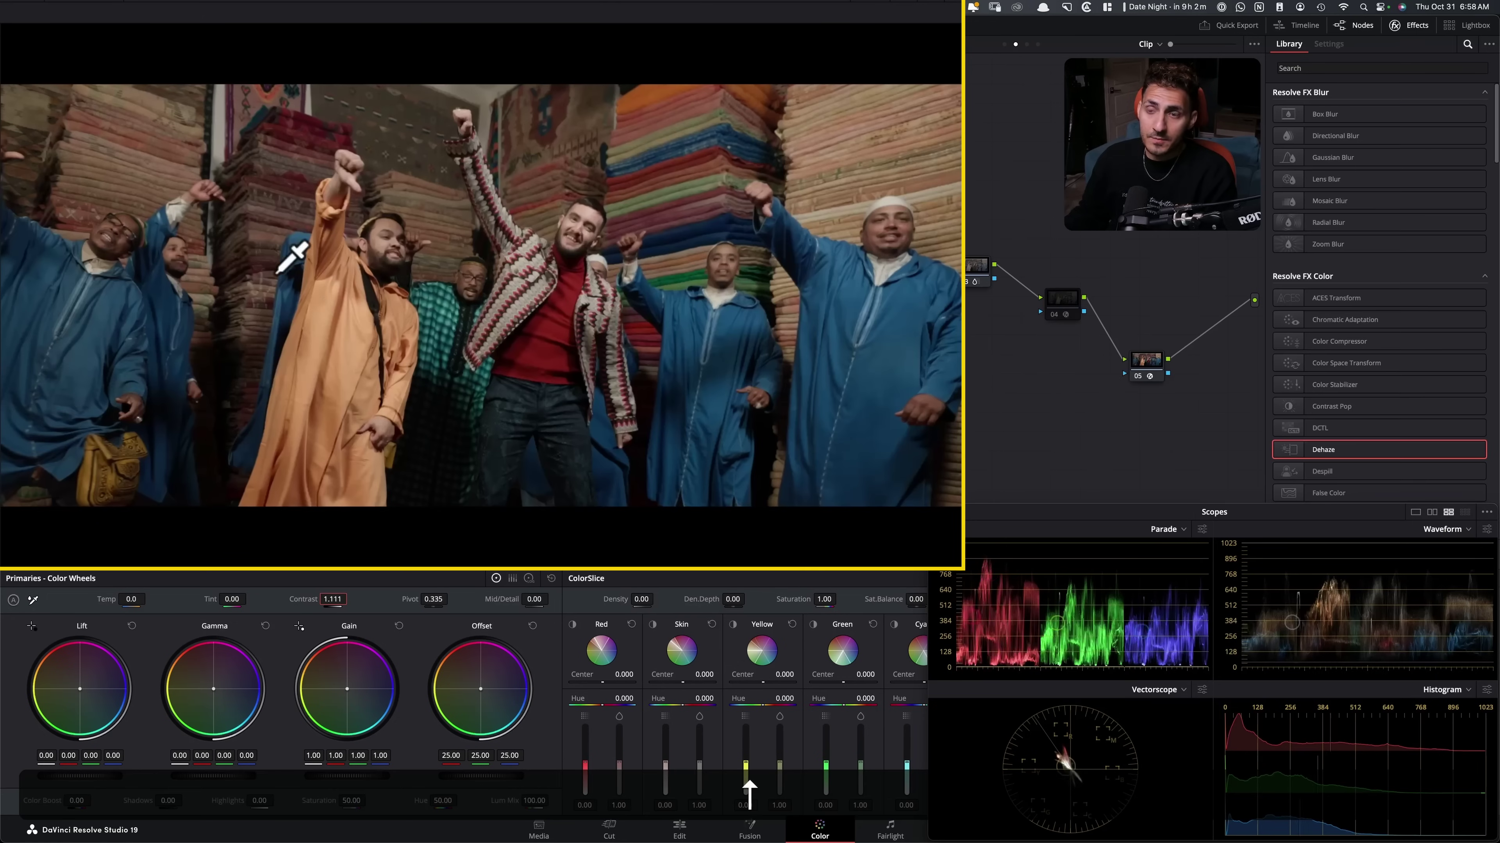
click(1066, 299)
key(super+d)
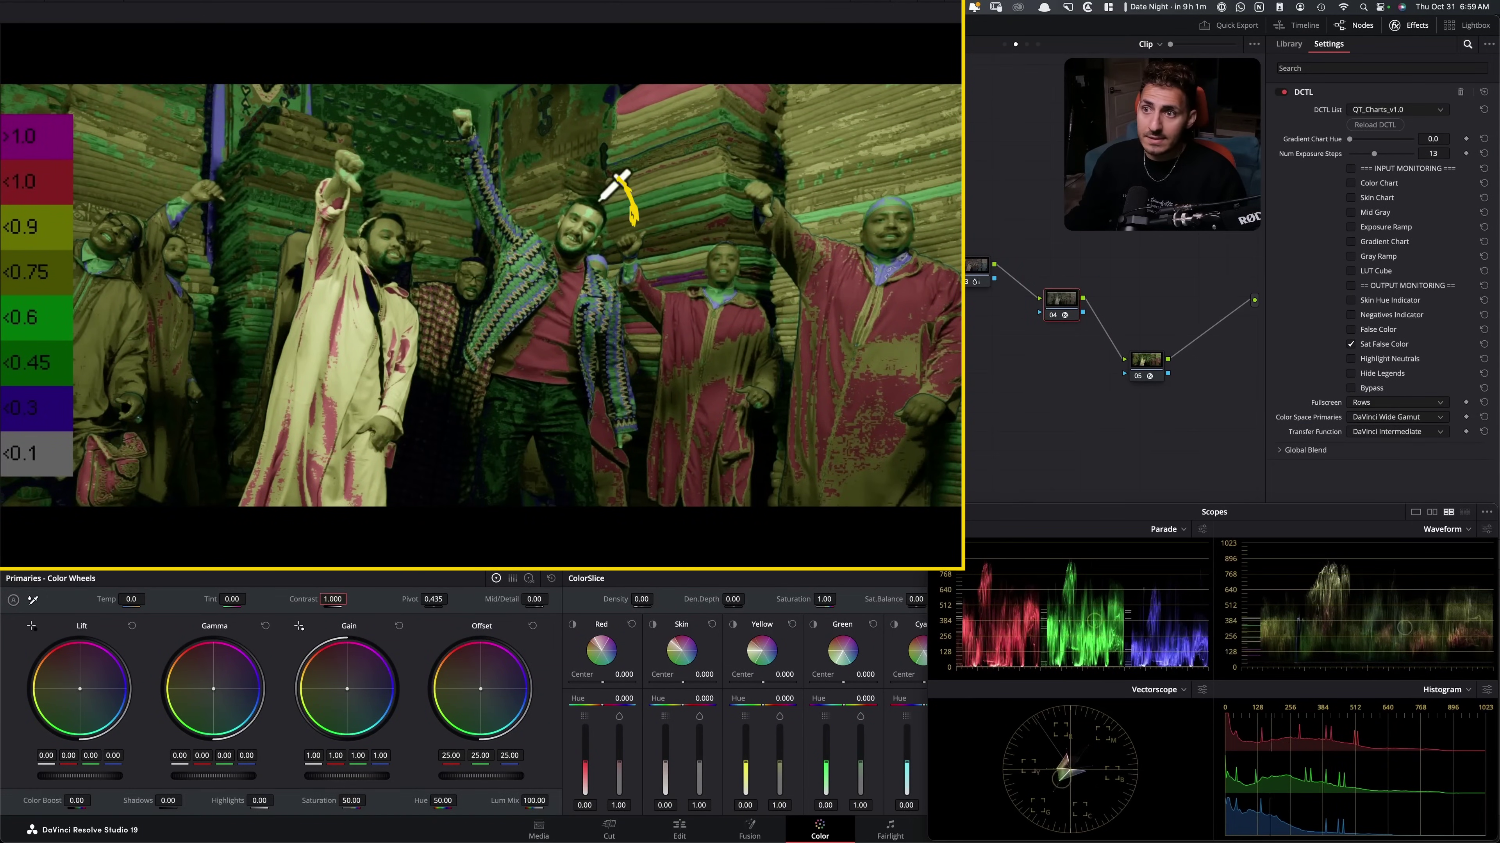
drag(601, 200, 608, 195)
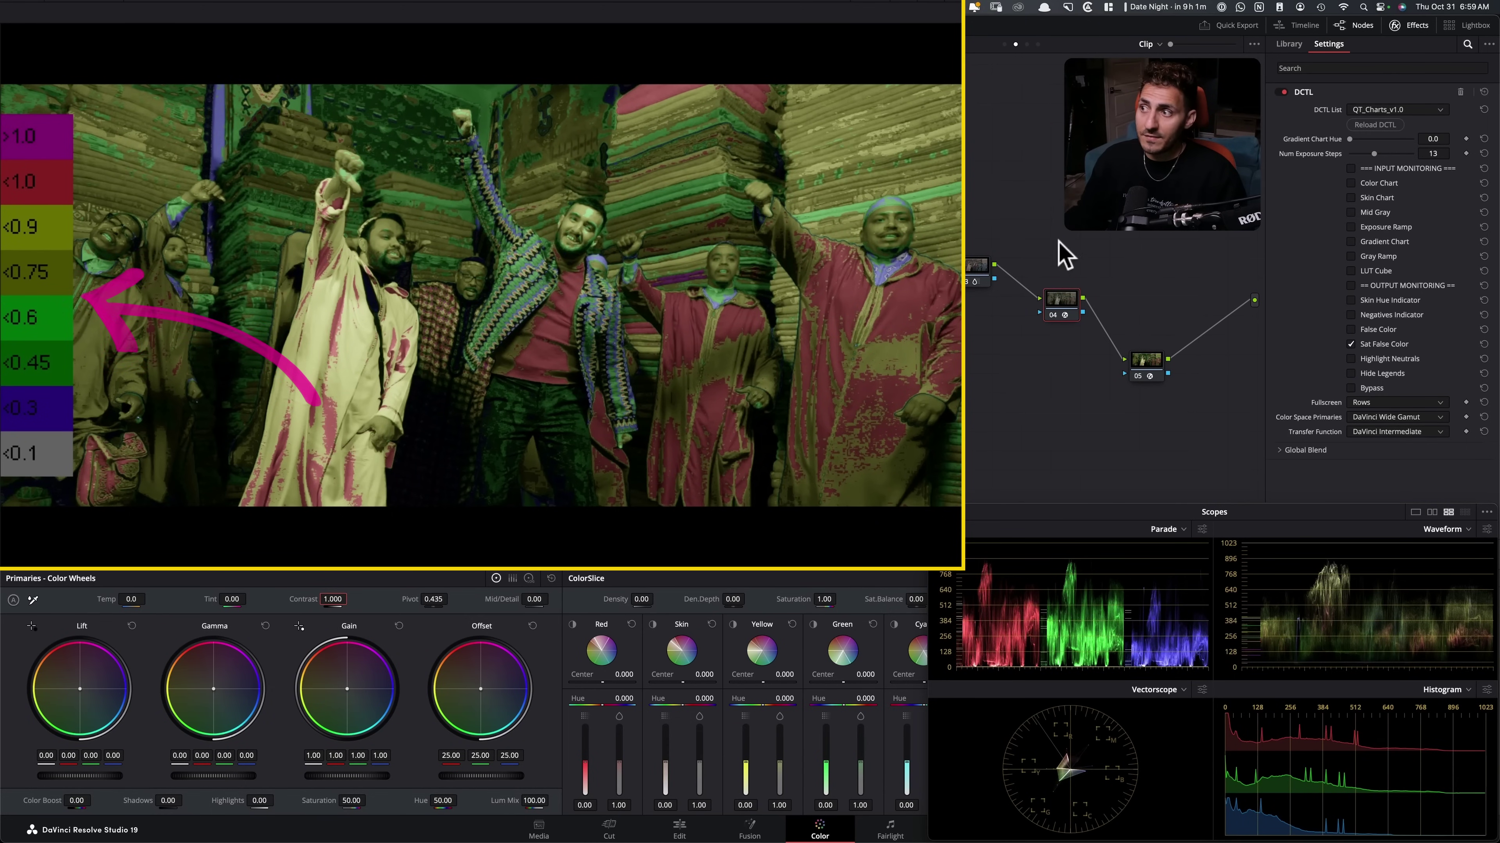
Bypass and restore the first grading node to judge its effect
click(974, 272)
key(super+d)
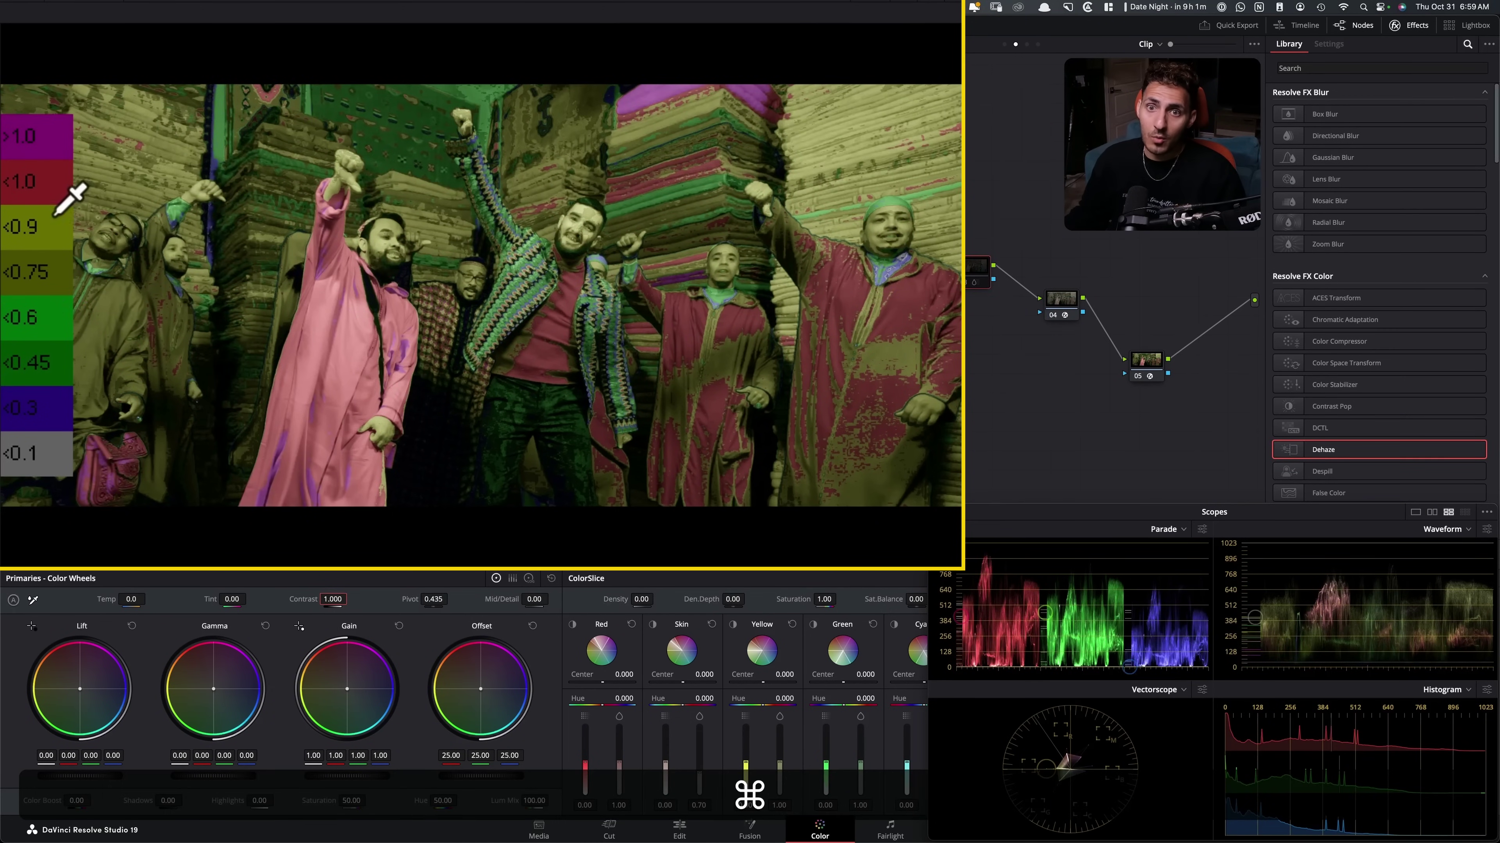
key(super+d)
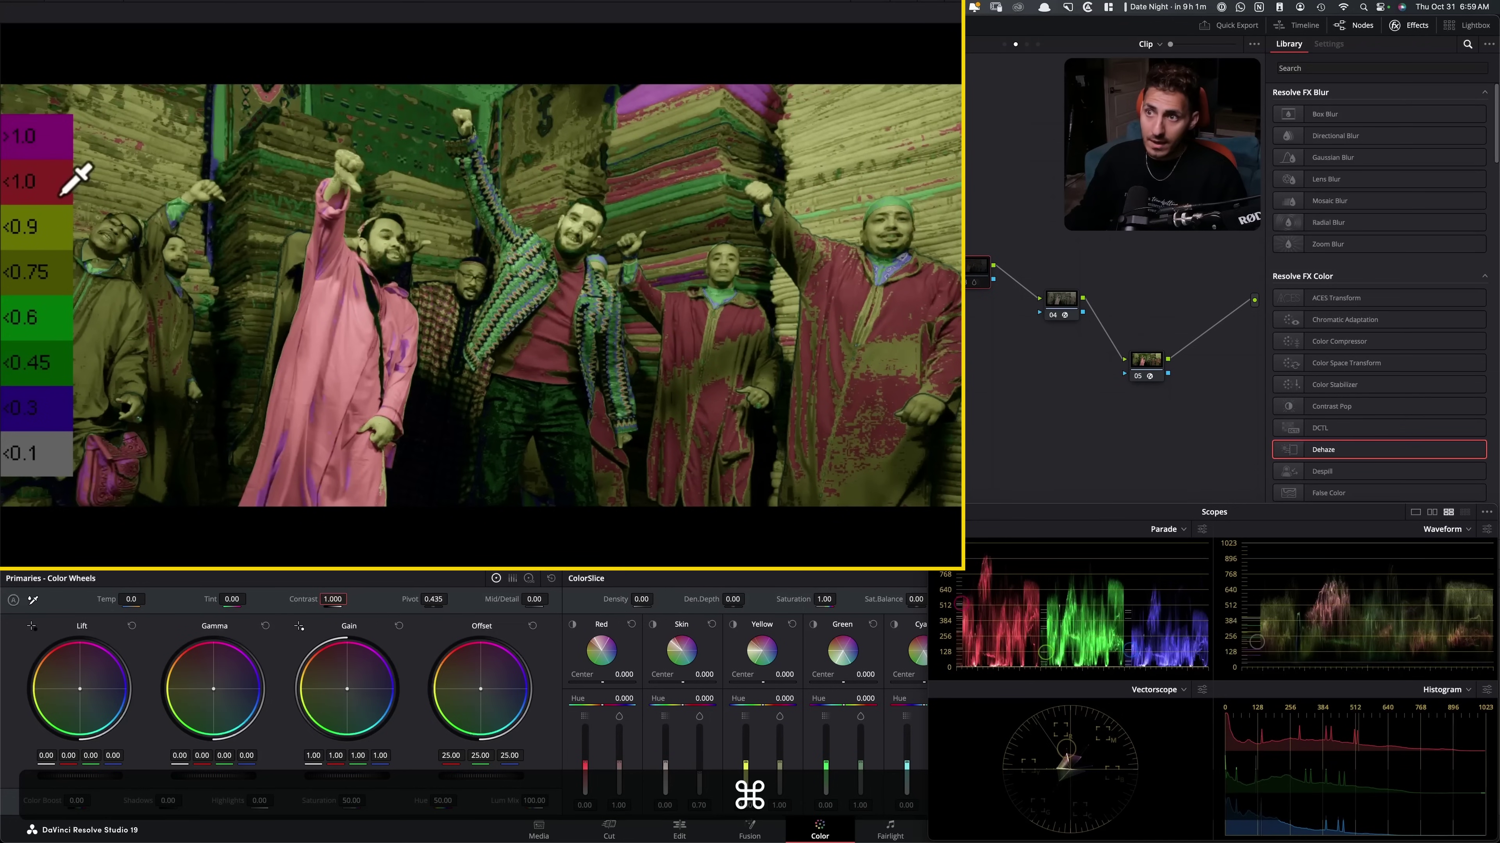
key(super+d)
Switch off the false-colour overlay and flip between the reference clip and the market clip
click(1075, 299)
key(super+d)
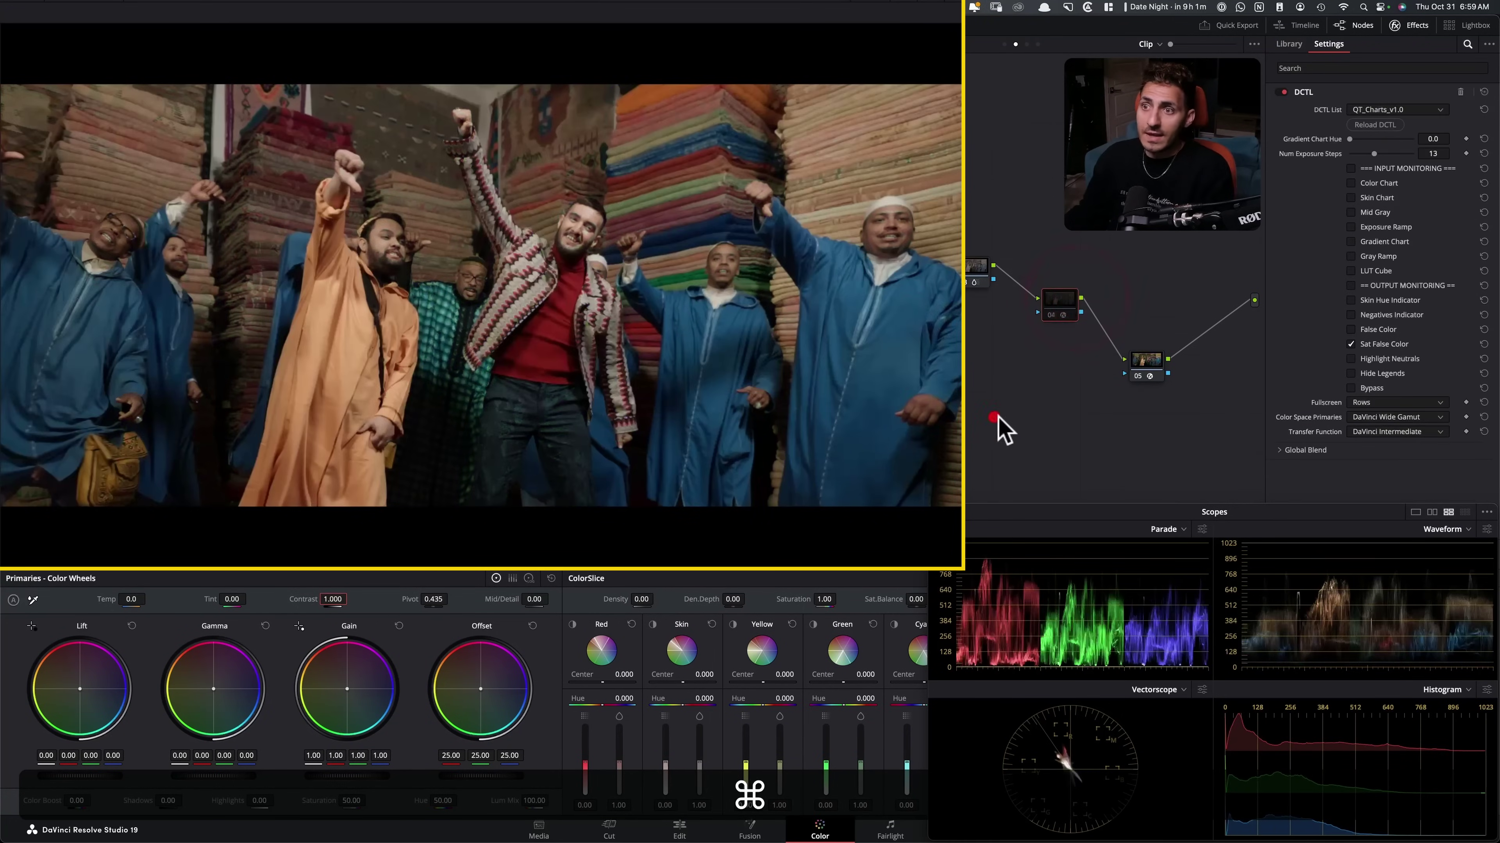
key(Down)
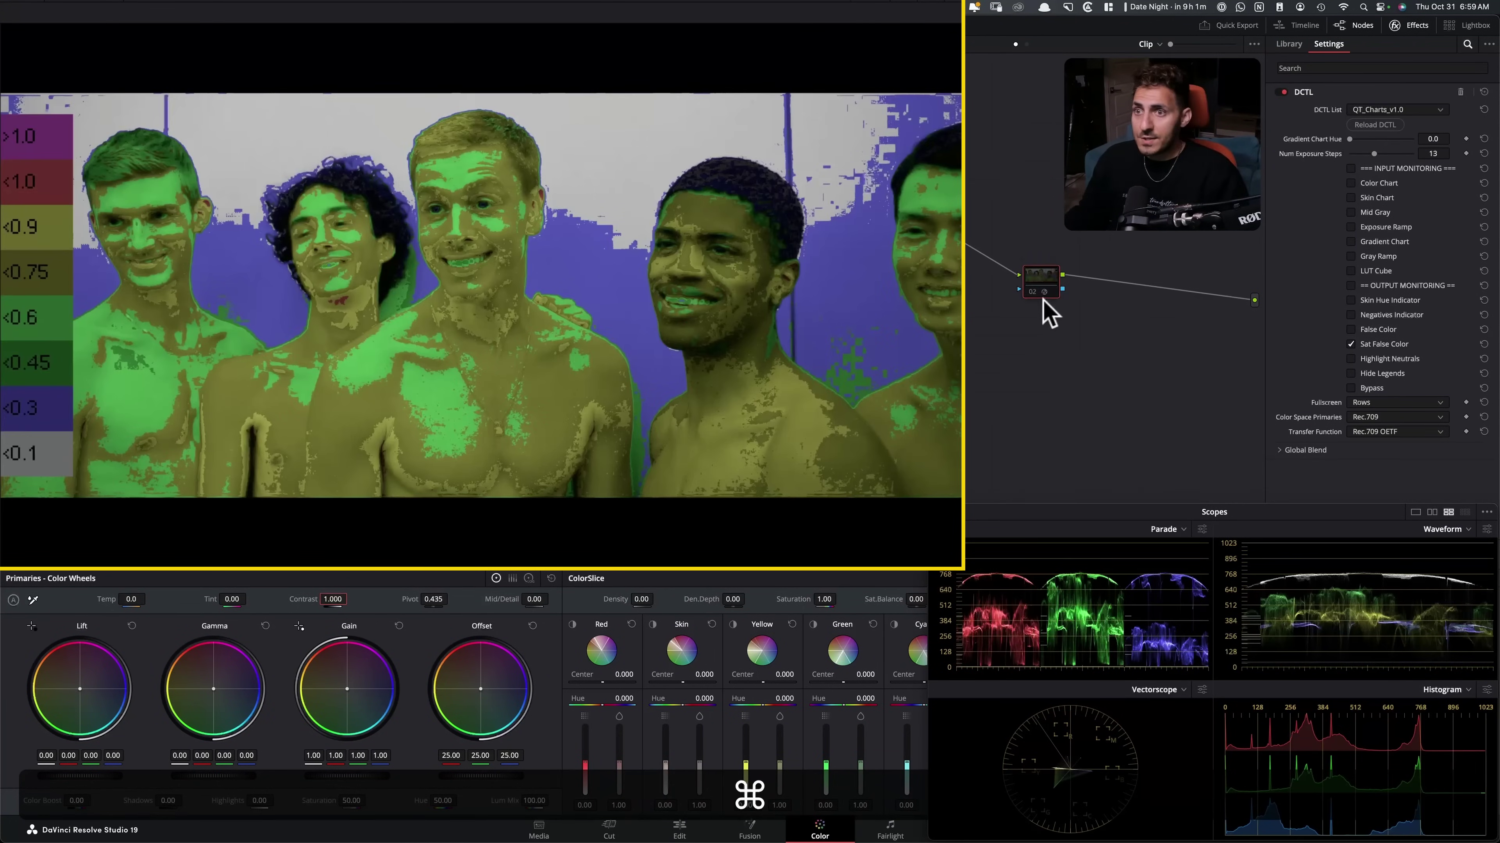
key(super+d)
key(Up)
key(Up)
key(Down)
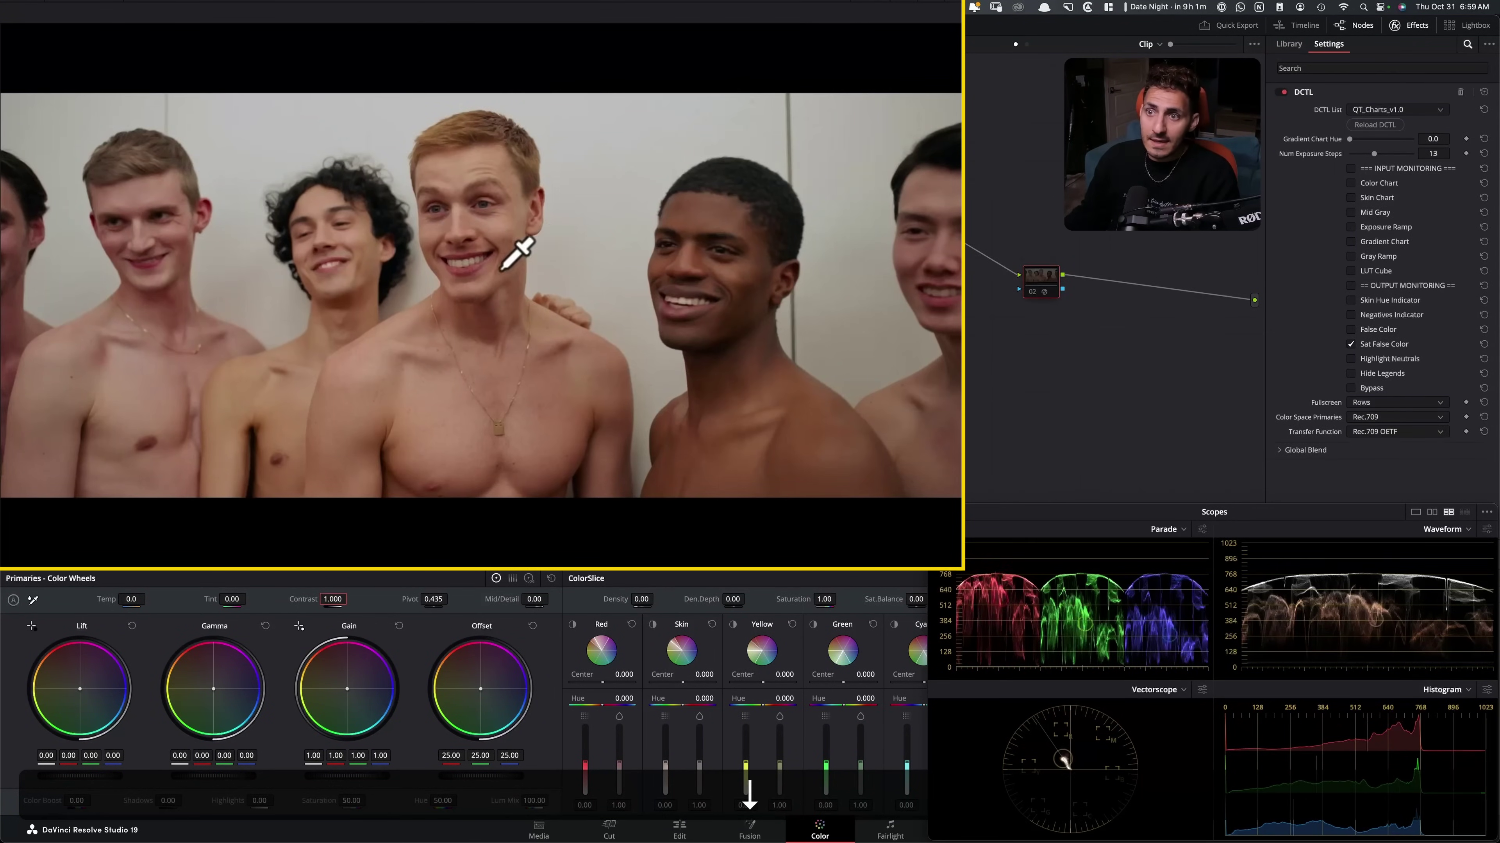
key(Up)
key(Down)
key(Up)
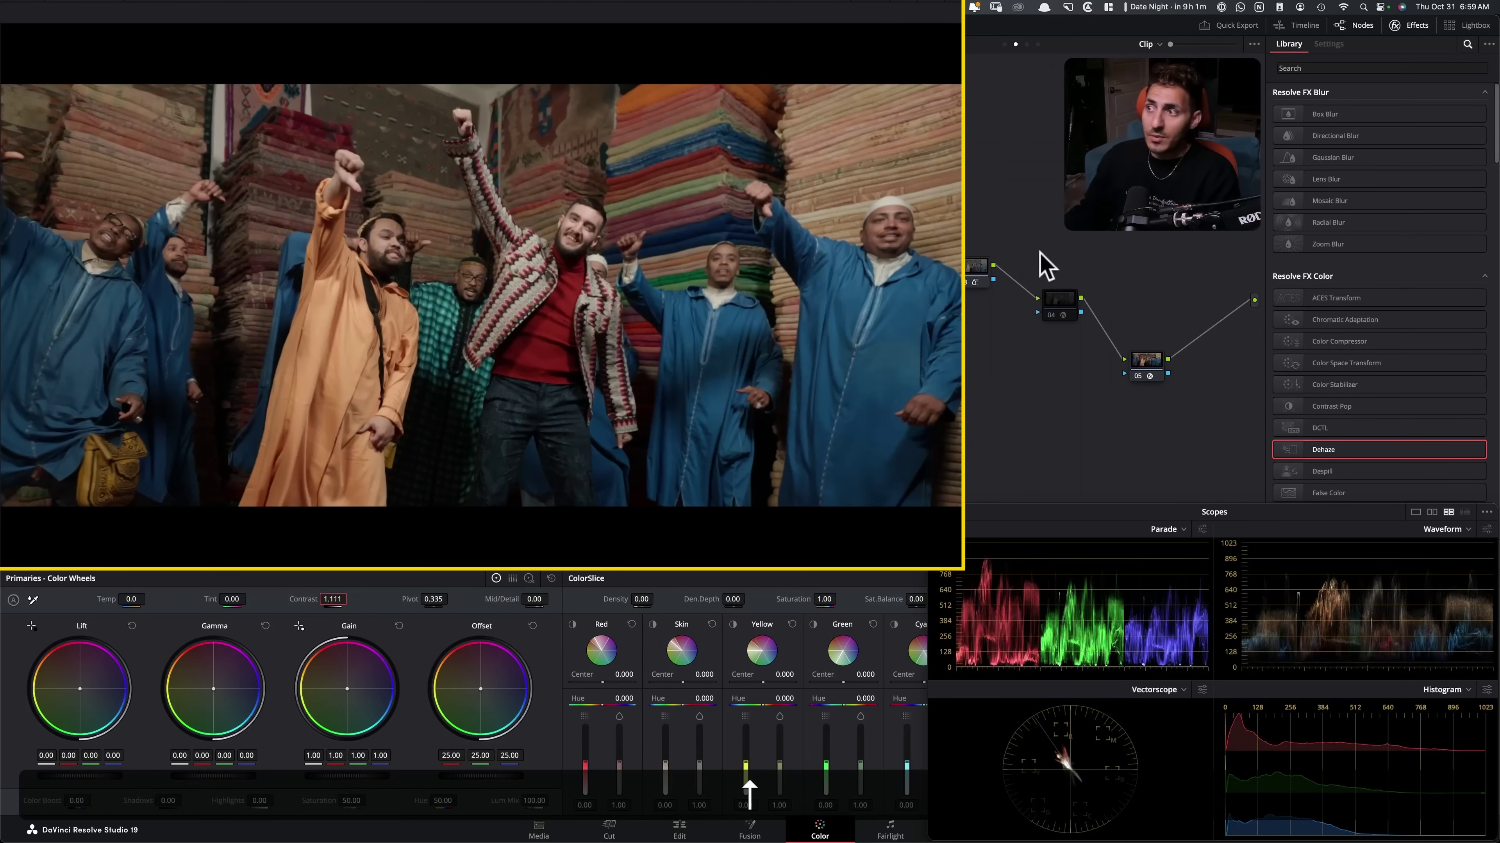
click(1039, 253)
Push contrast to 1.157, then toggle the grade and flip to the reference clip to compare
click(977, 267)
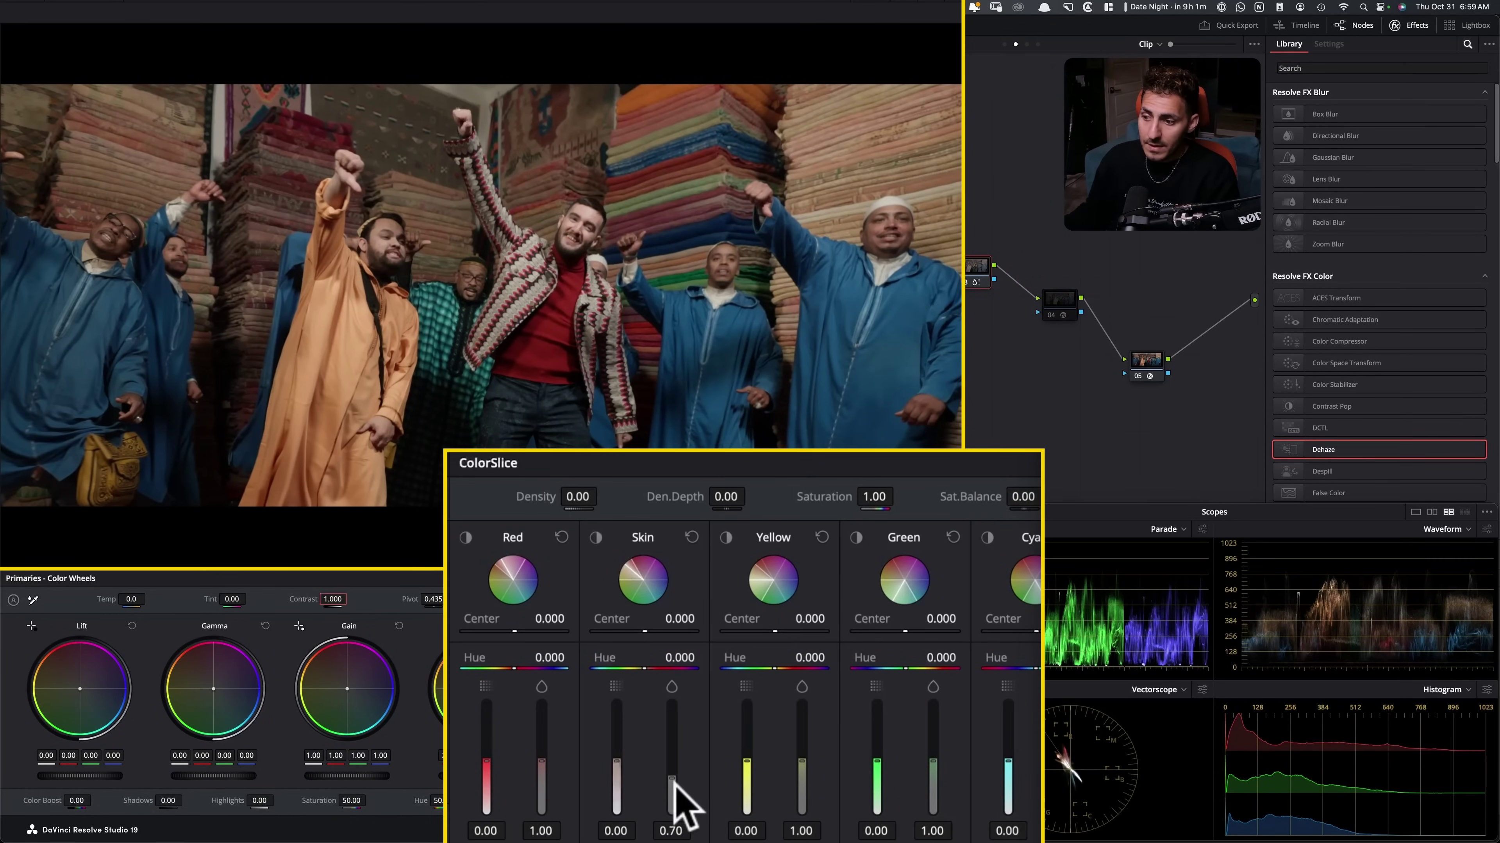
click(998, 203)
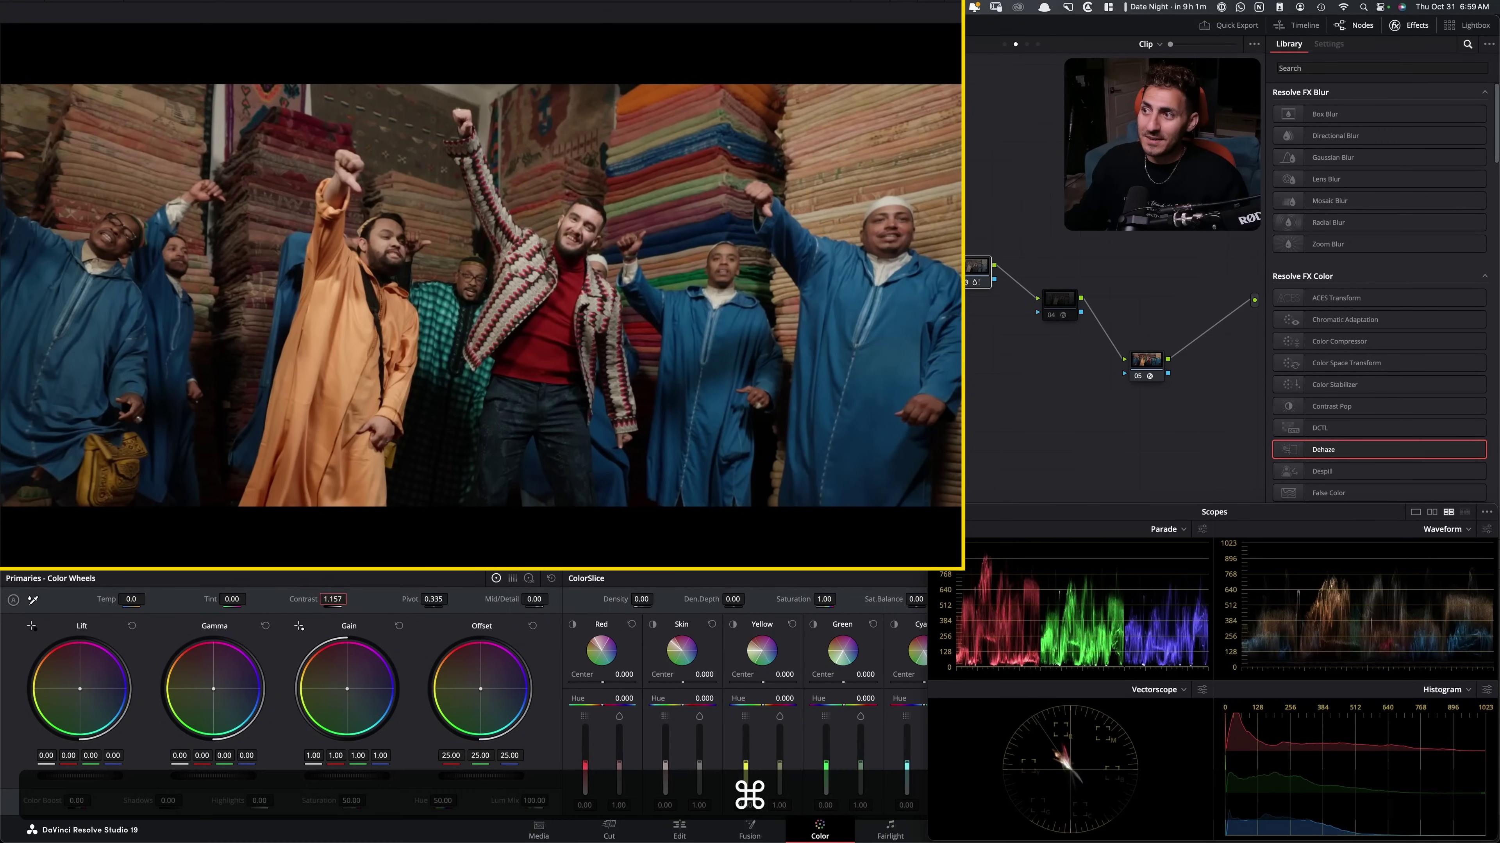
key(super+d)
key(Down)
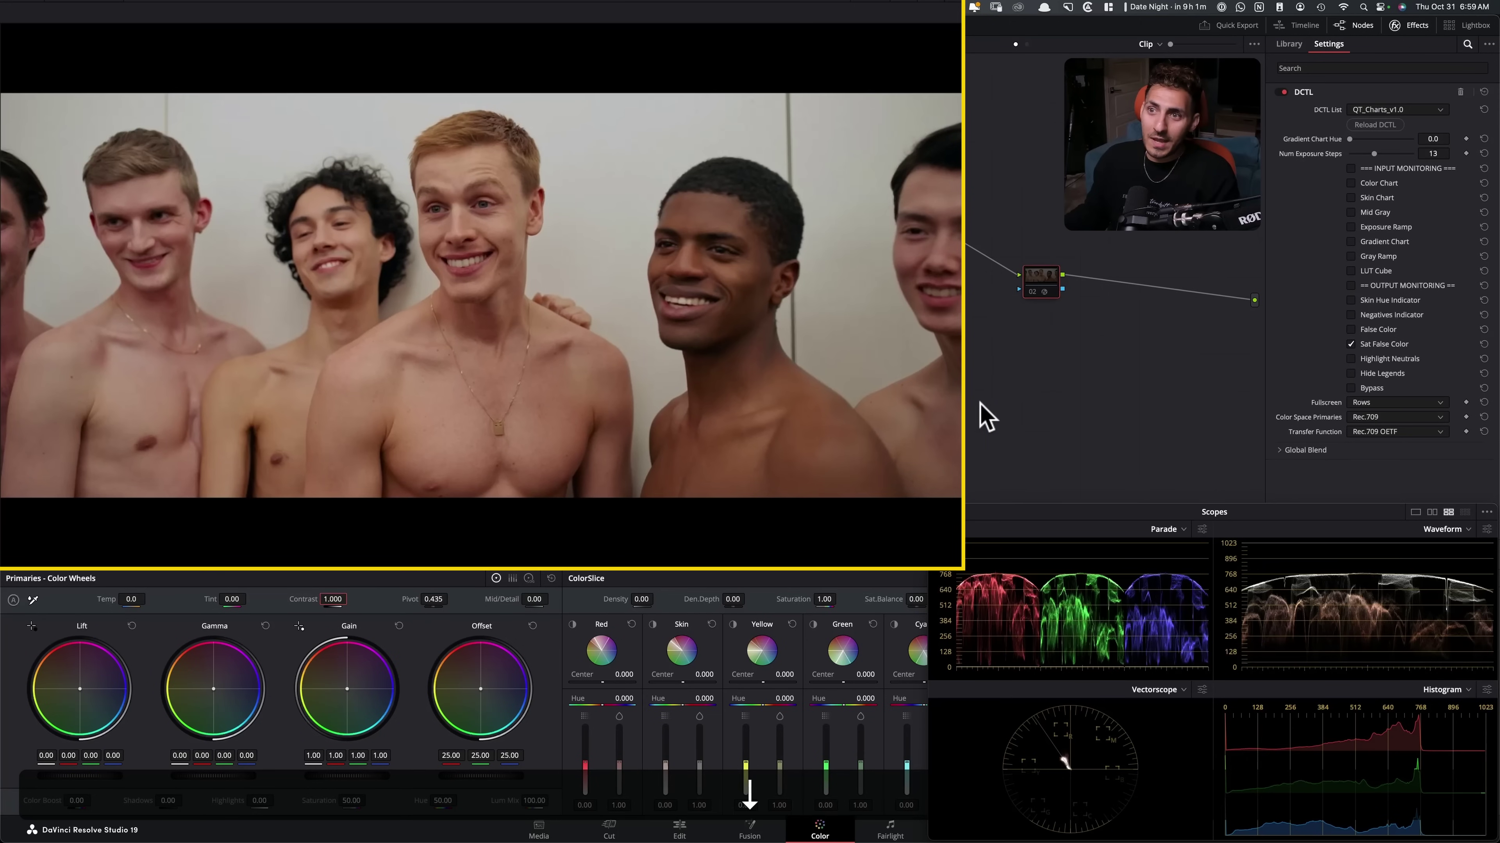
key(Up)
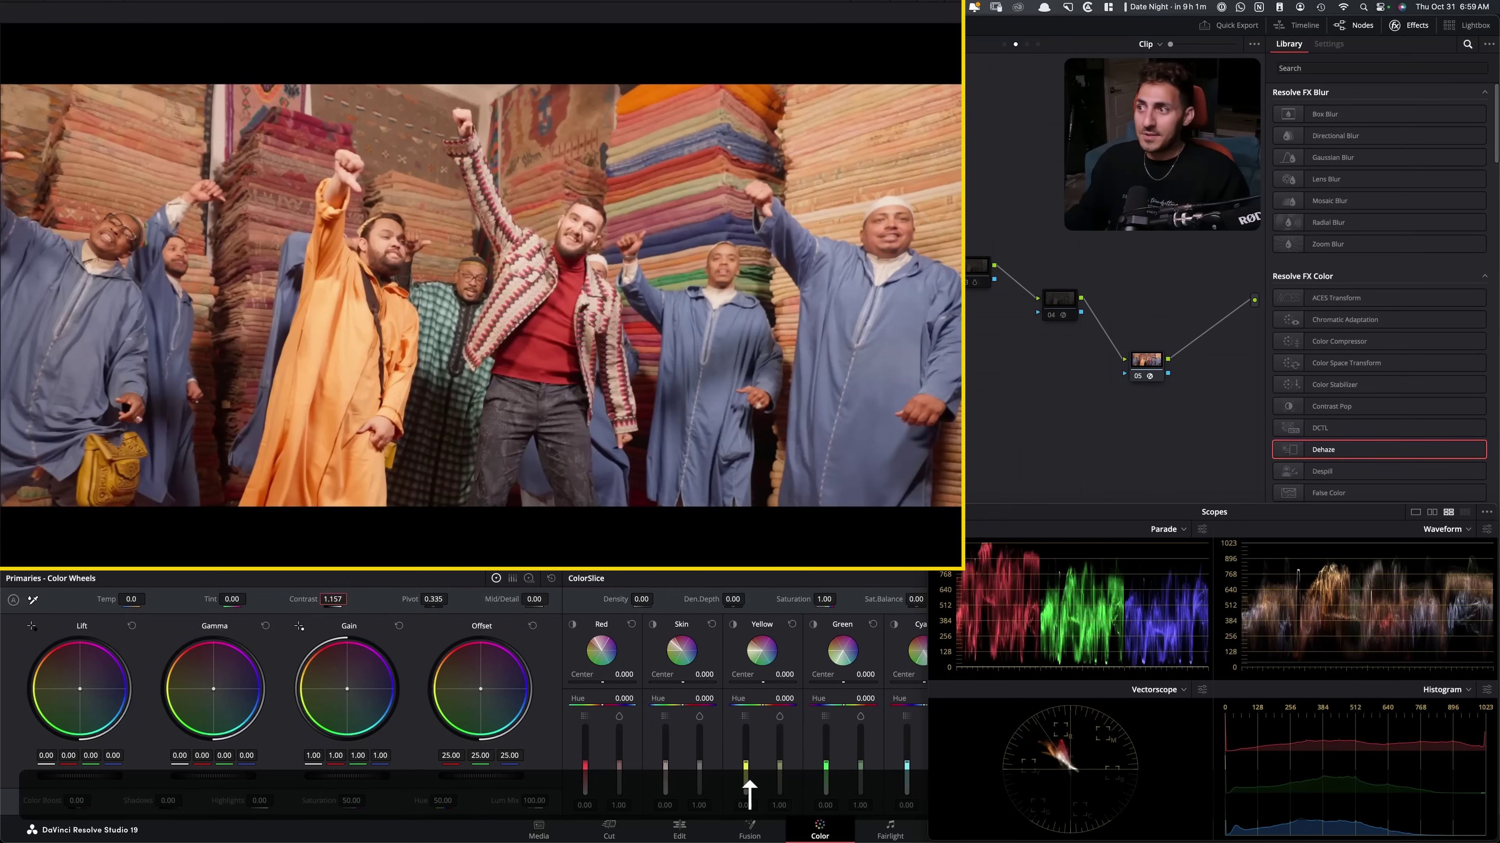
key(super+d)
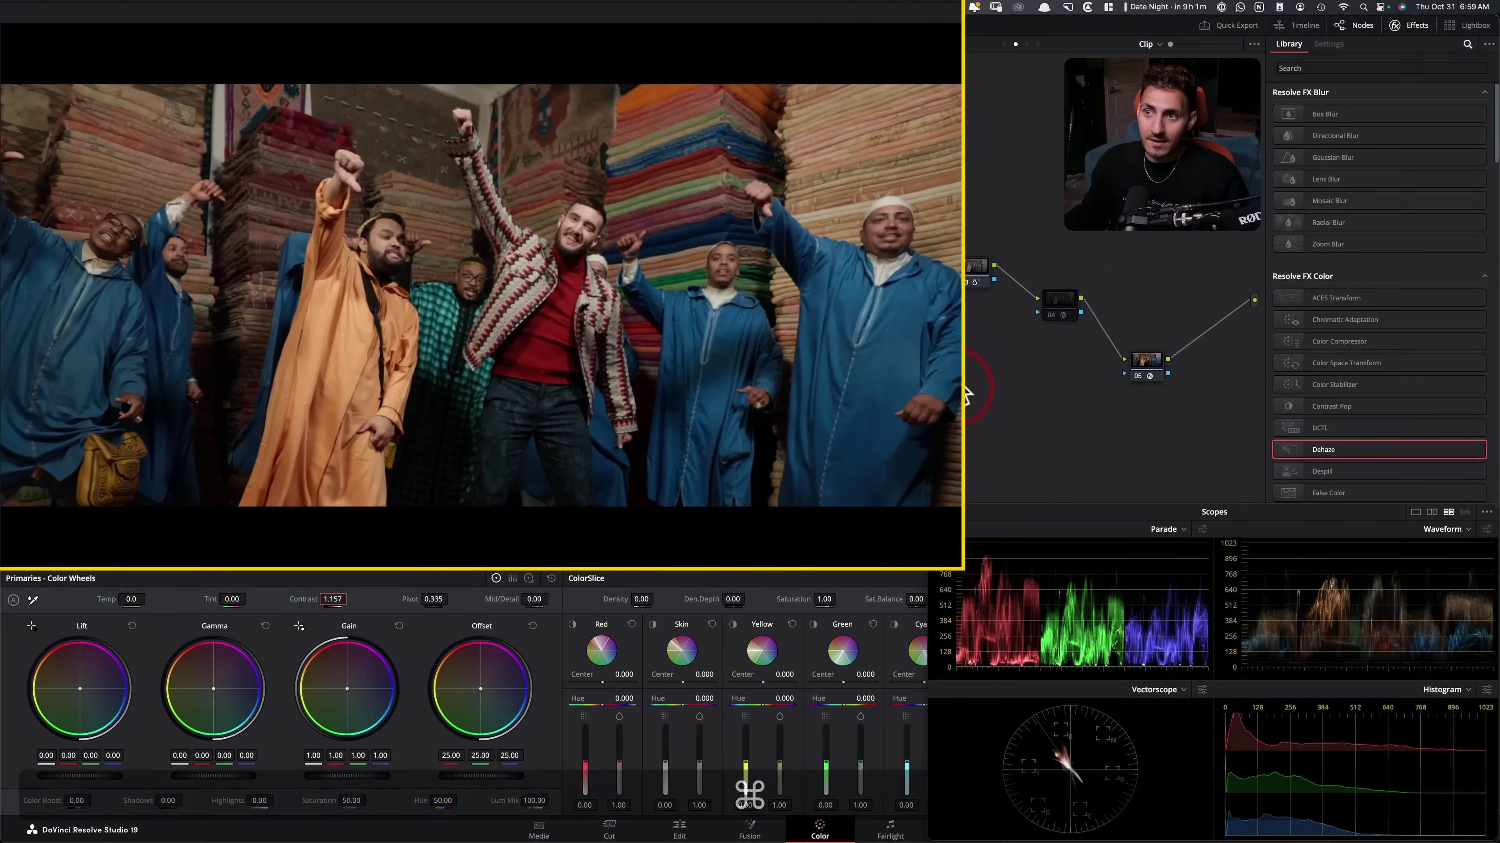
key(Up)
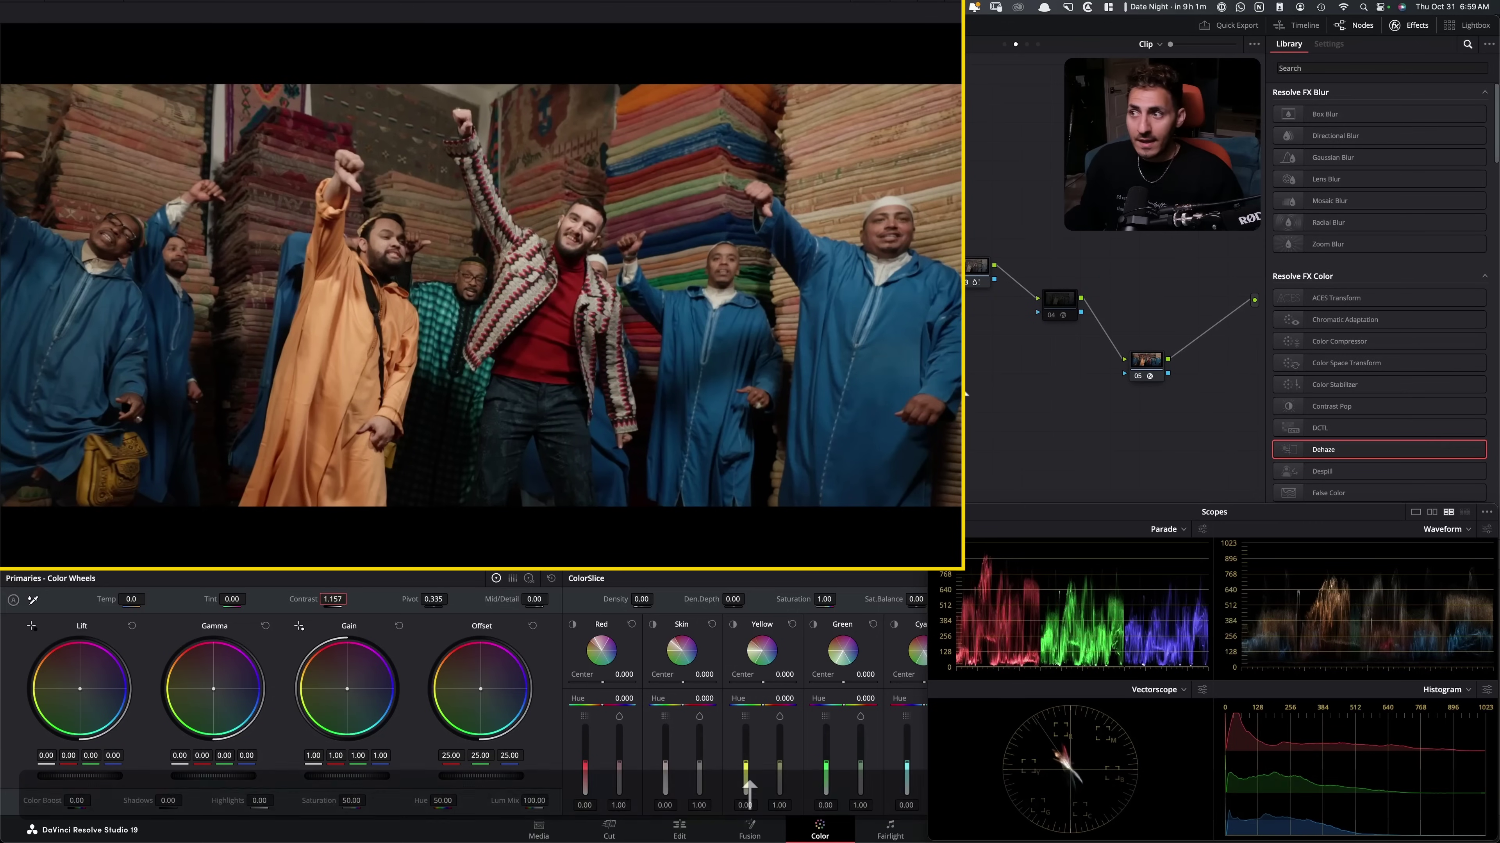
click(1069, 295)
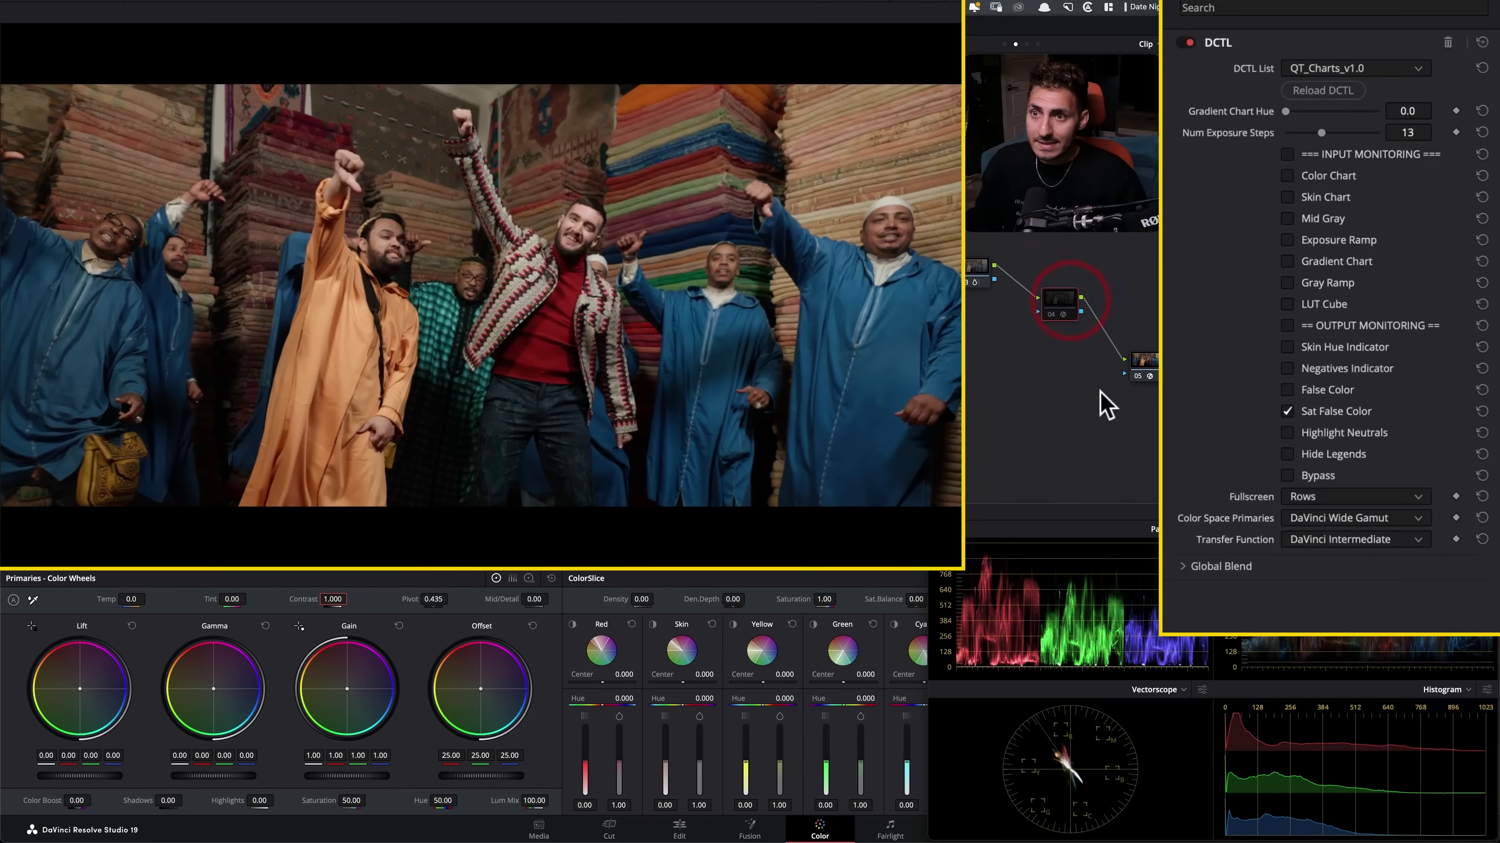
Enable node 04, check skin hues with Skin Hue Indicator, then switch to plain False Color
key(super+d)
click(1399, 413)
click(1336, 349)
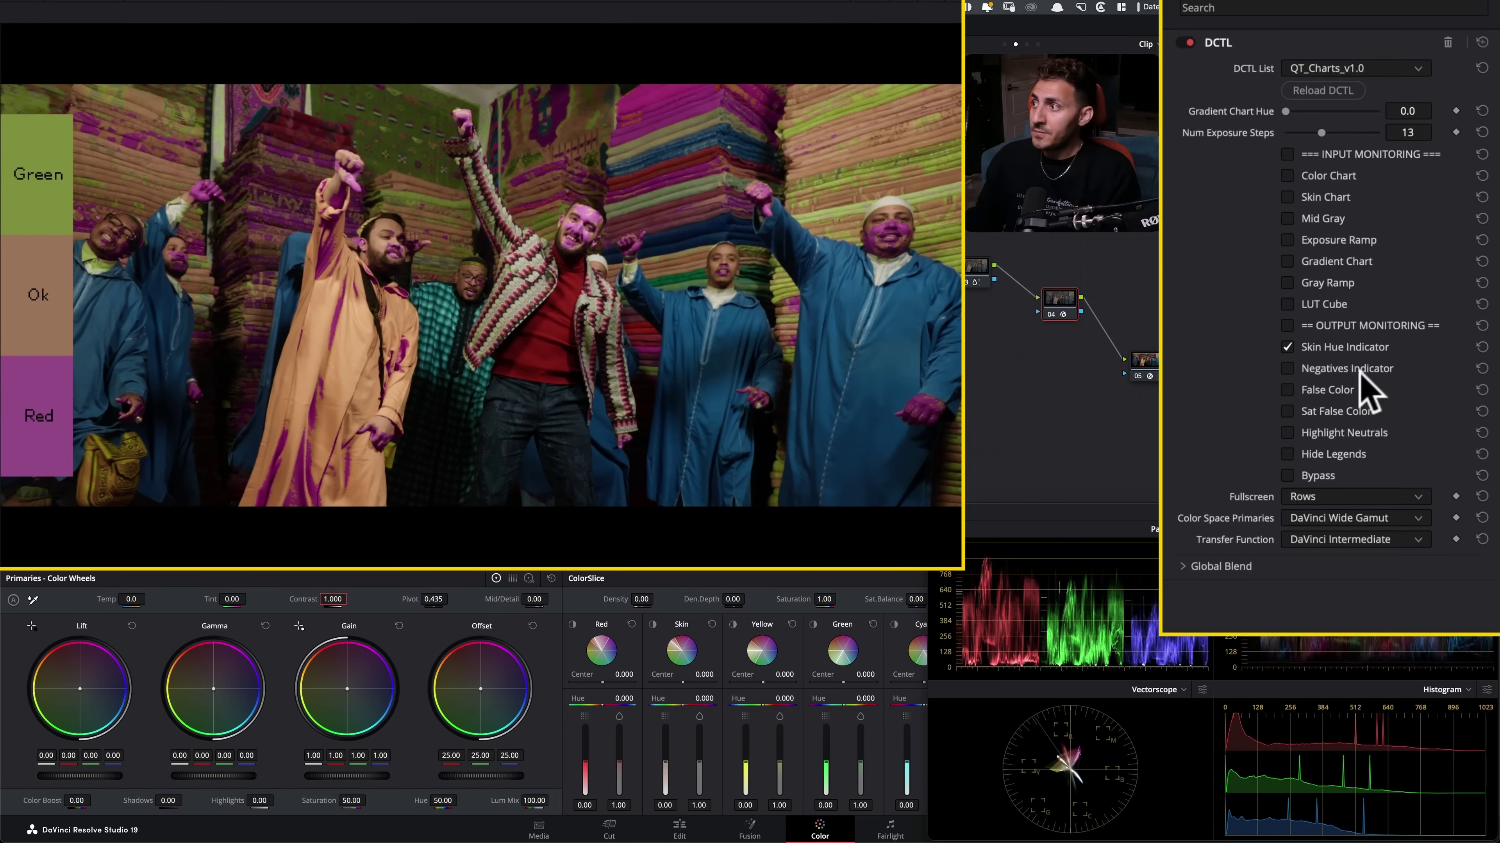
click(1378, 300)
click(1384, 328)
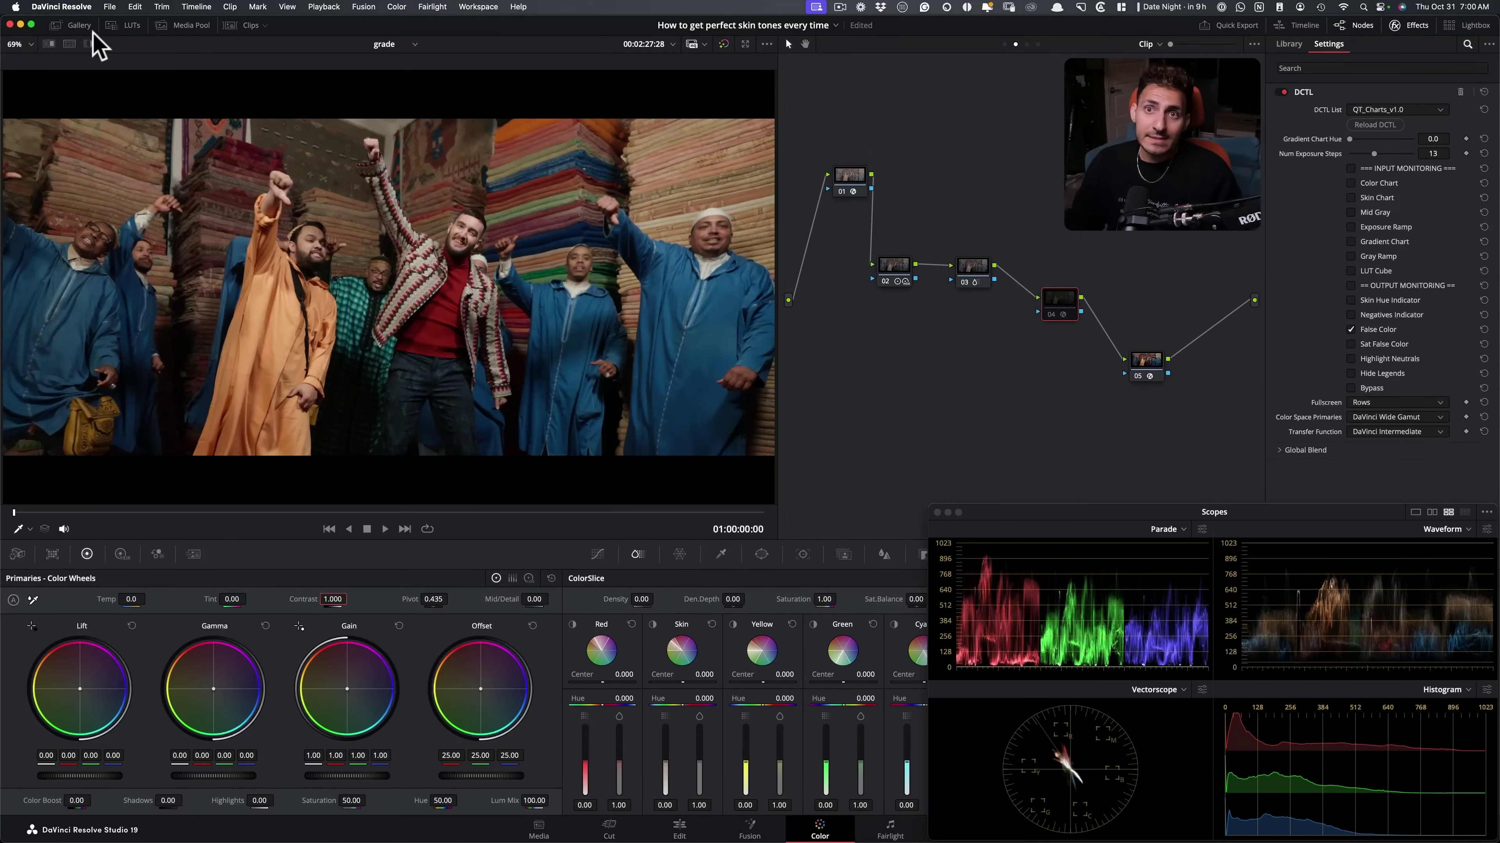
Open the Stills 1 album in the Gallery and select reference still 1.2.1
click(79, 26)
click(83, 63)
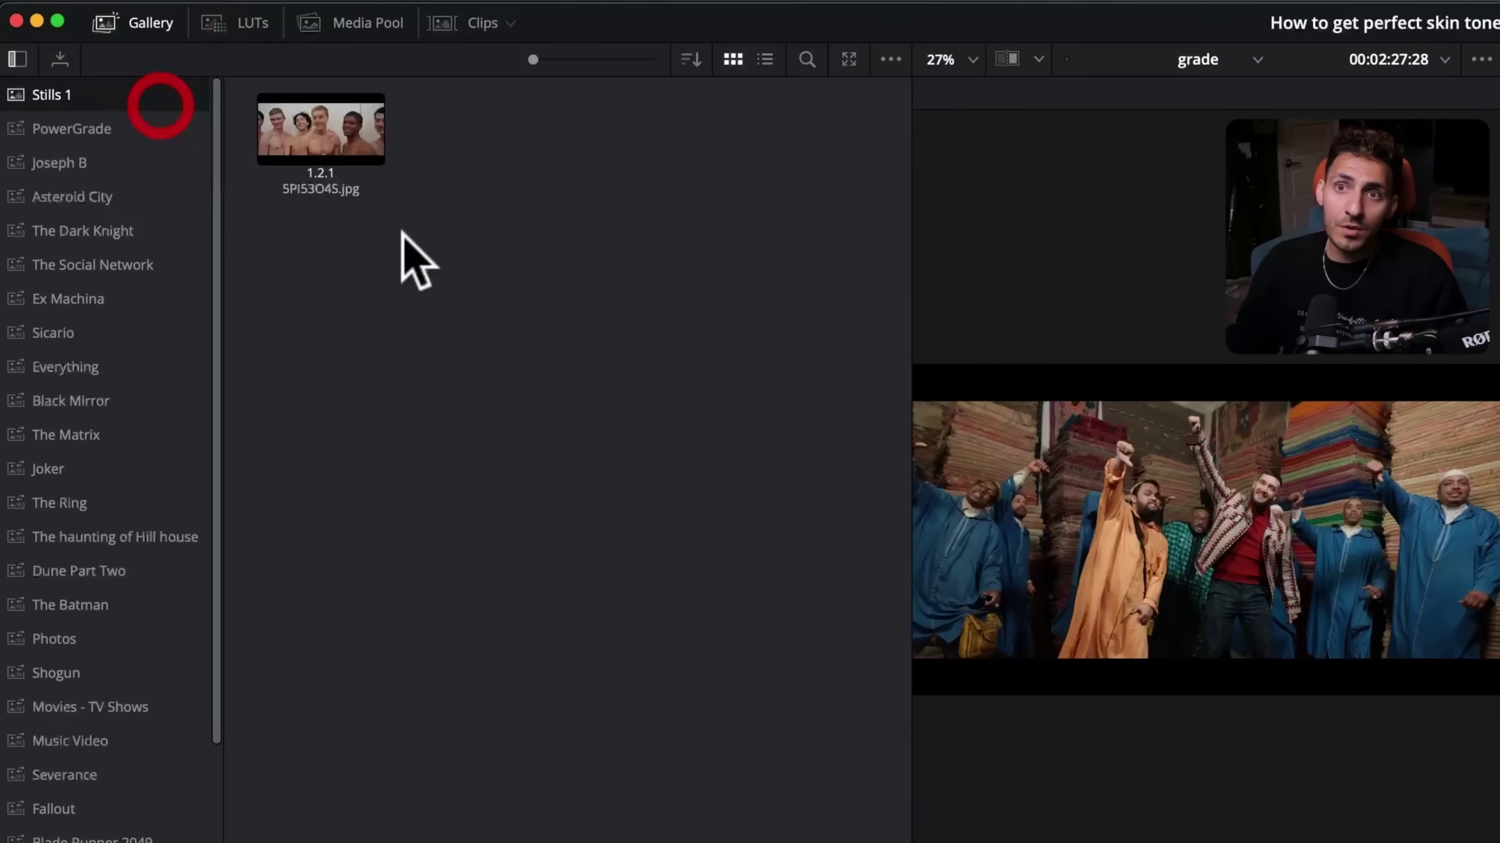
click(322, 125)
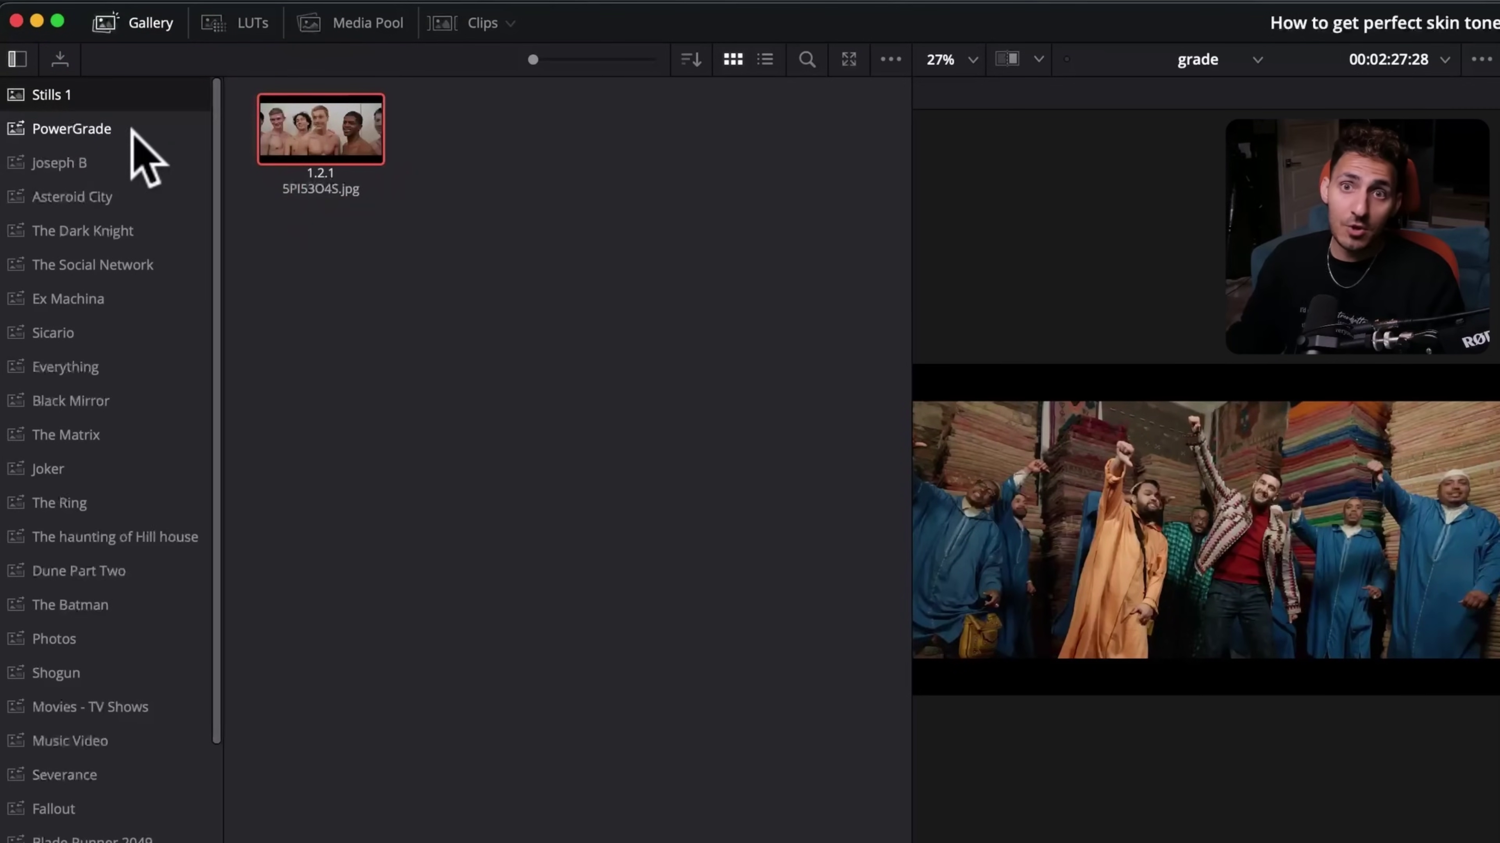
click(103, 24)
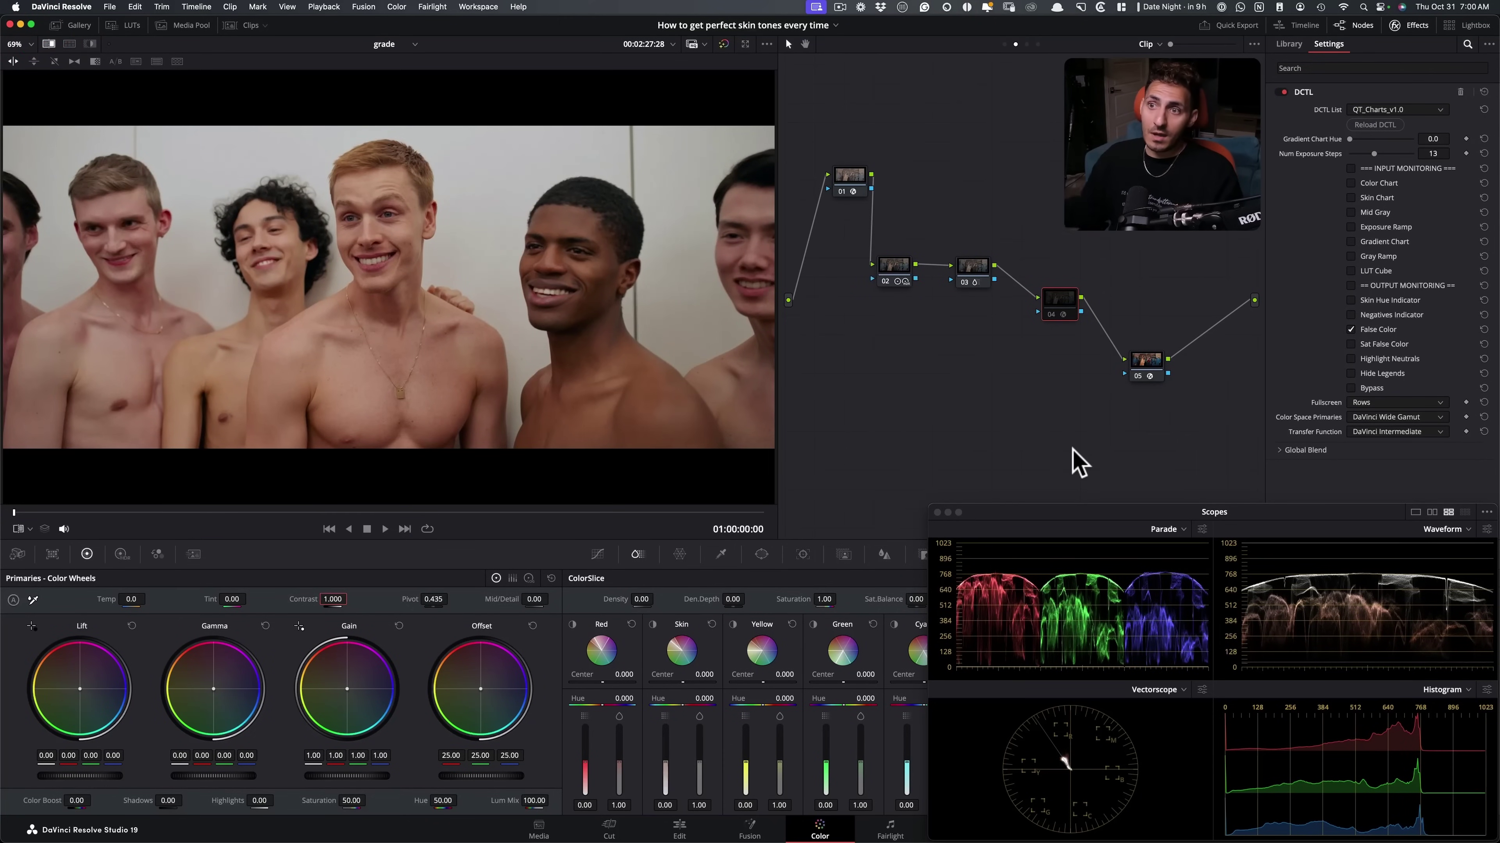
Show still 1.2.1 in the viewer and flip back to compare with the market clip
click(87, 26)
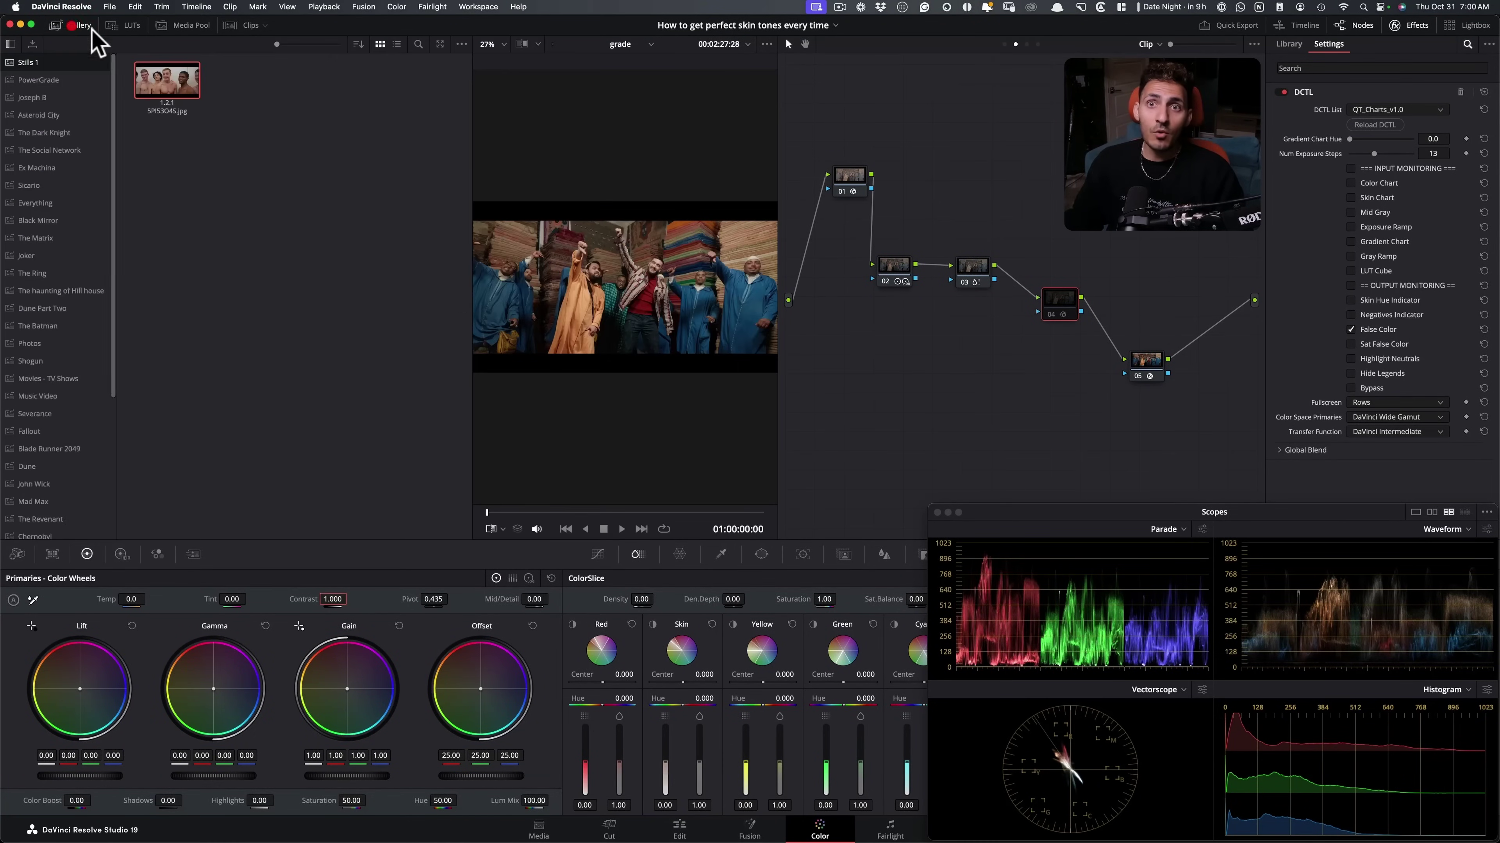
click(939, 372)
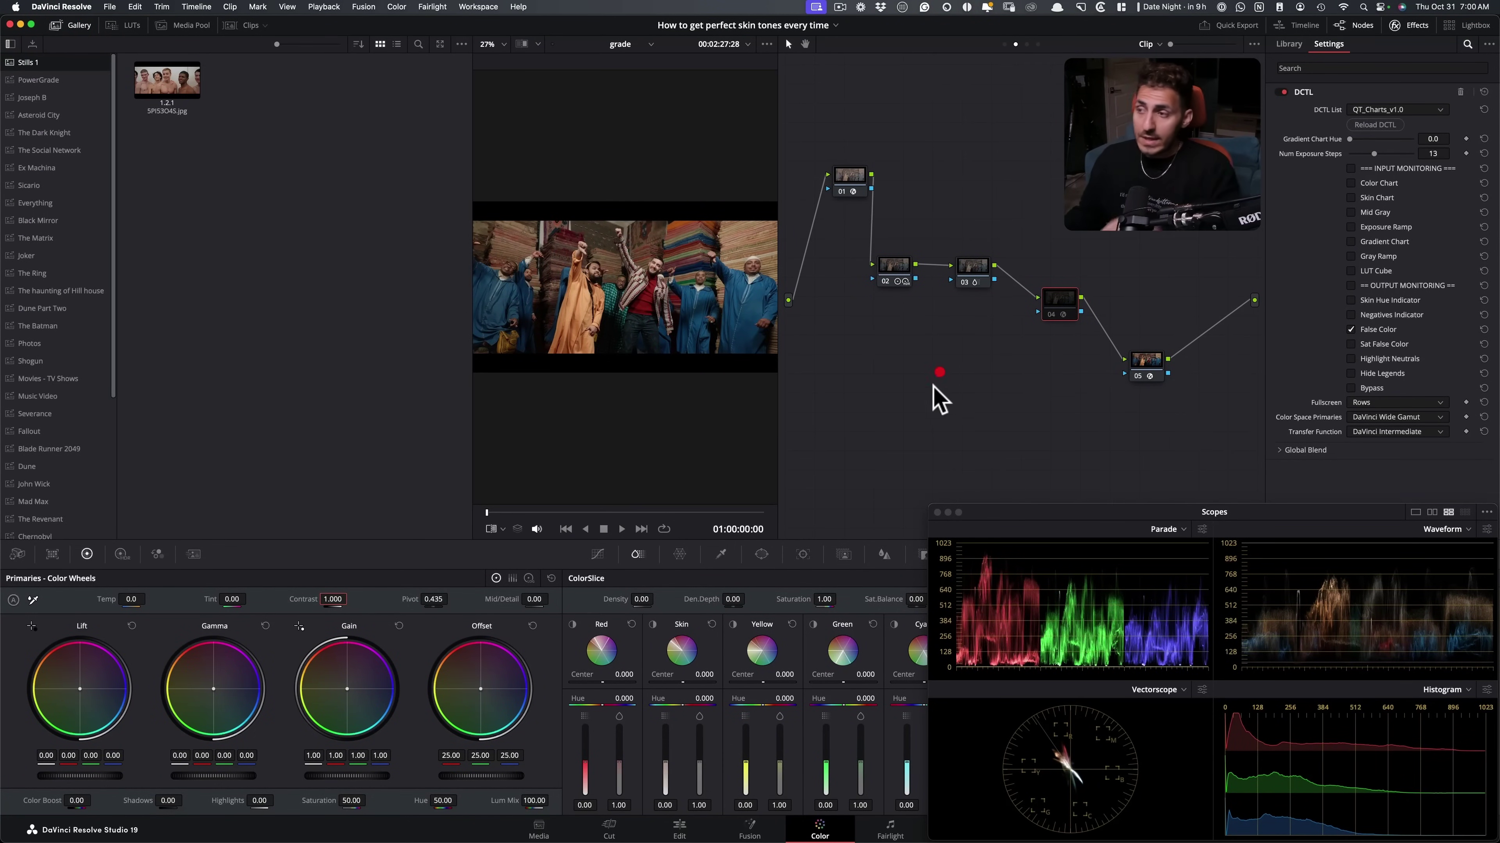
key(ctrl+w)
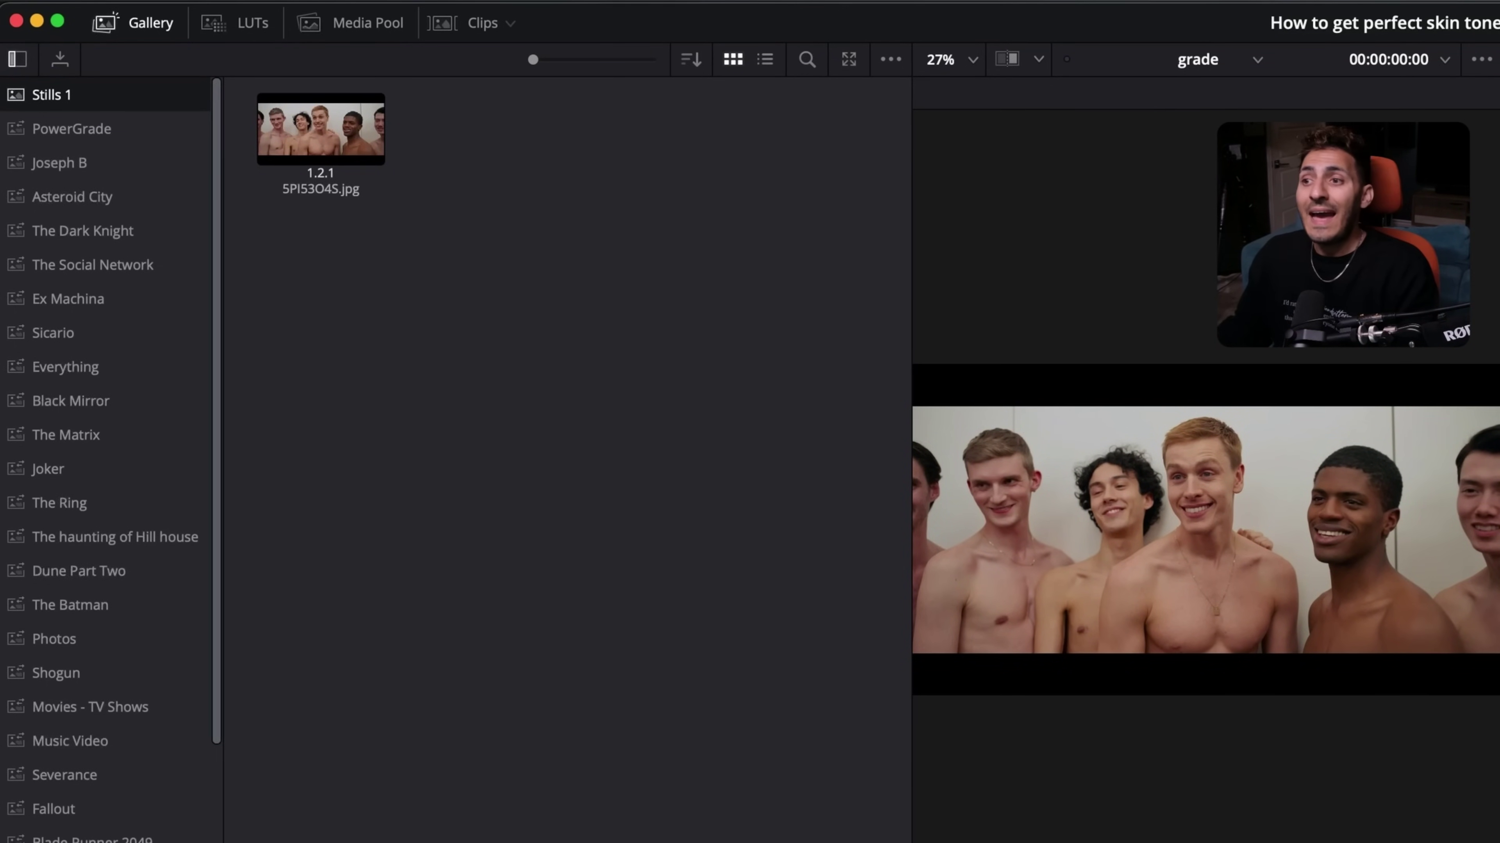
key(Down)
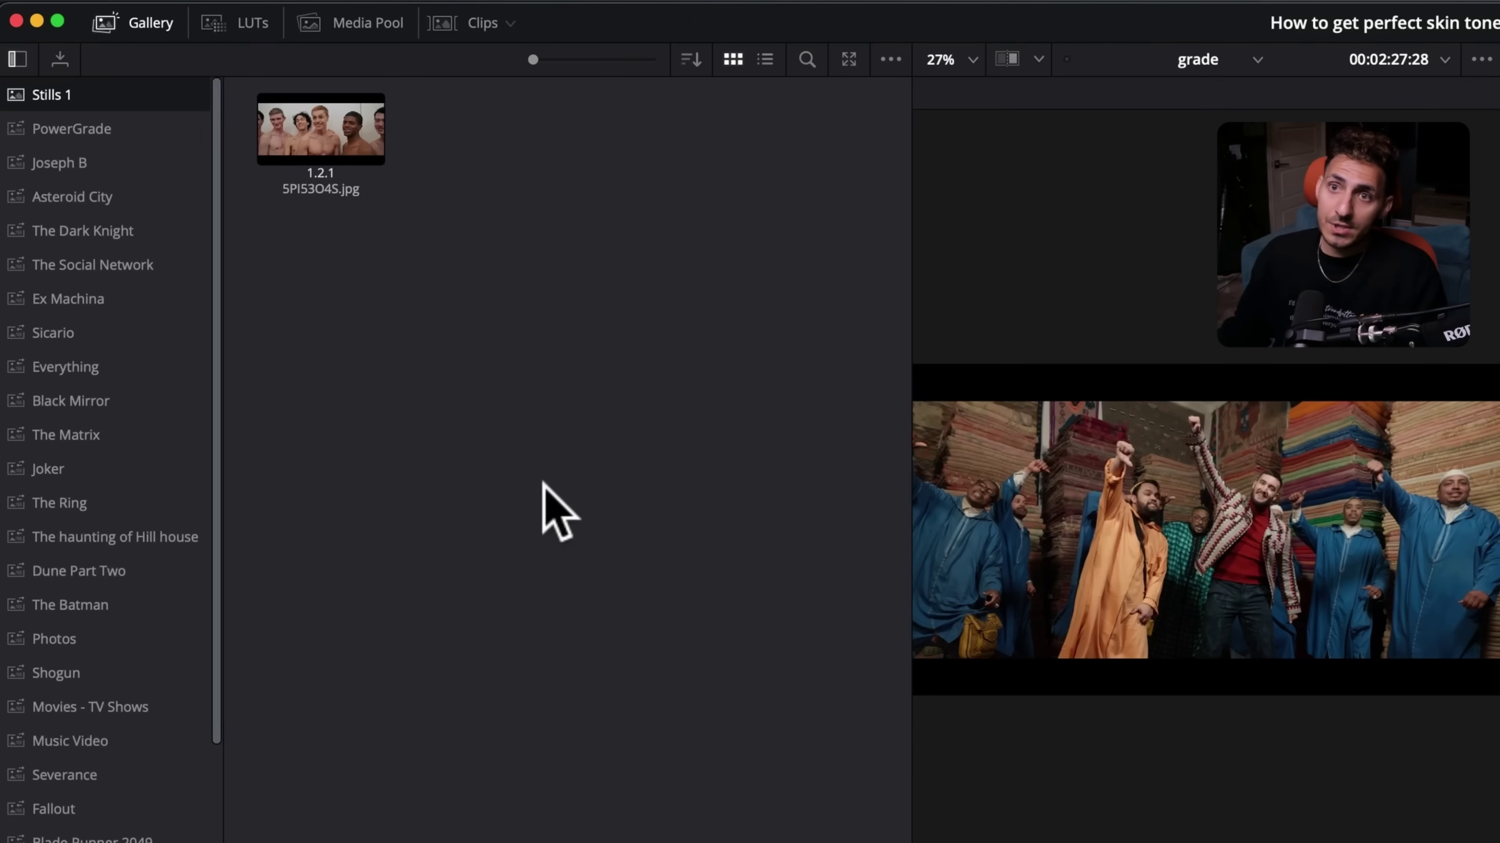
click(319, 142)
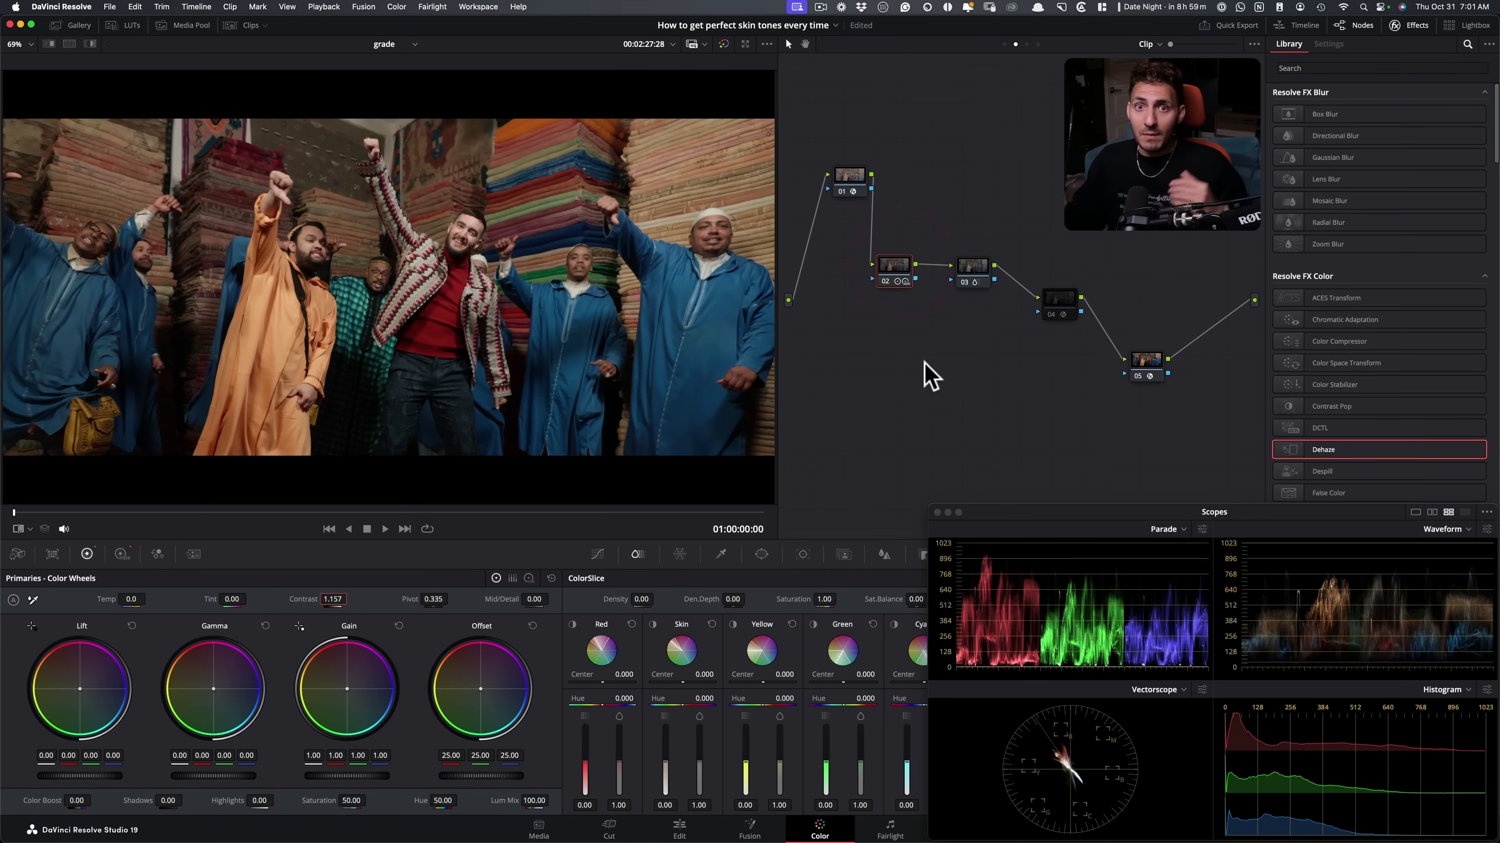
Bypass the five-node grade with Cmd+D for a before/after check of the market shot
key(super+d)
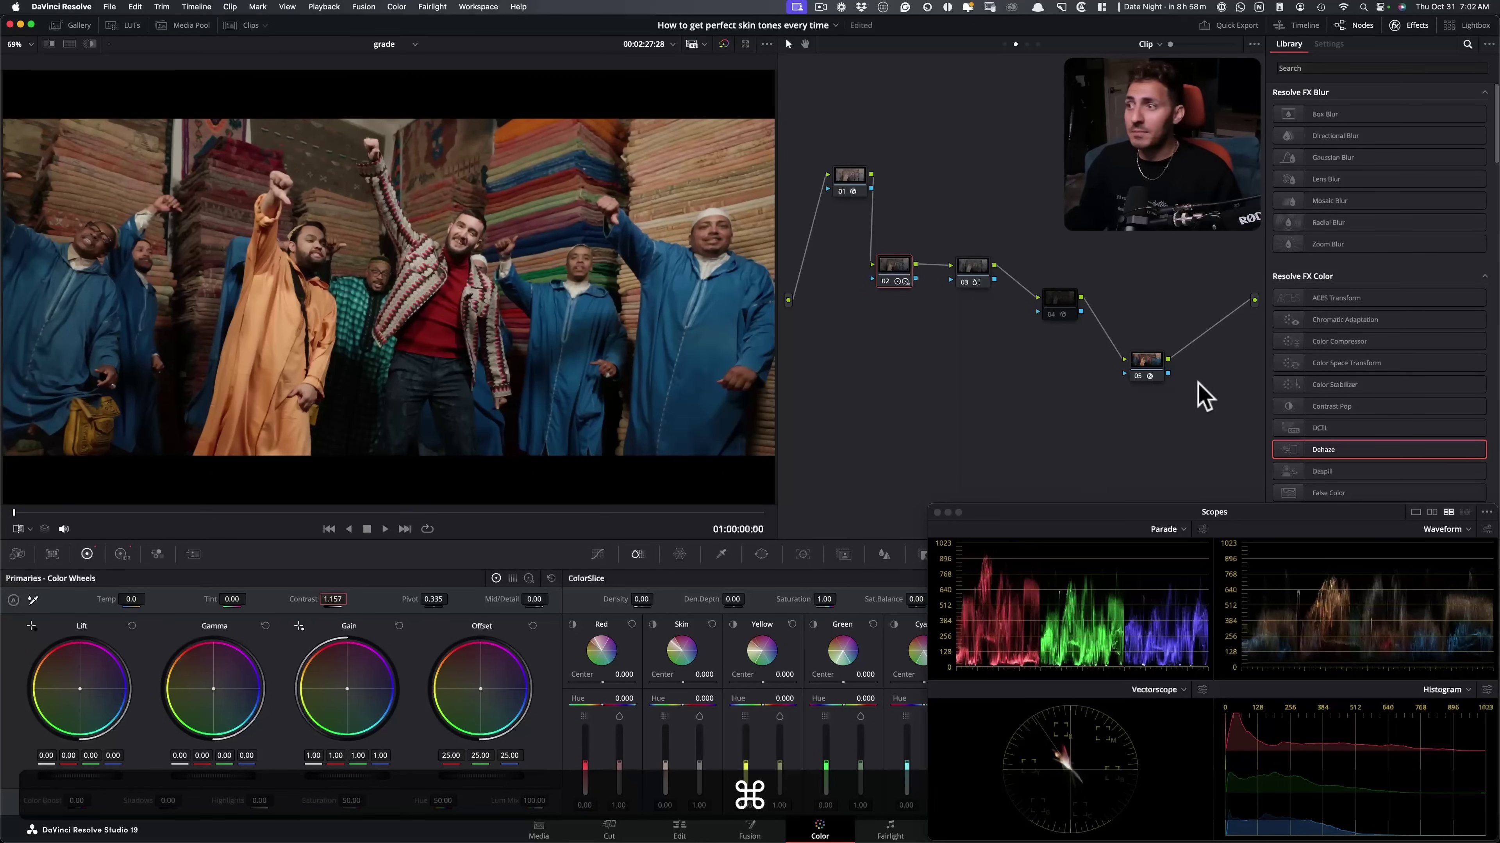